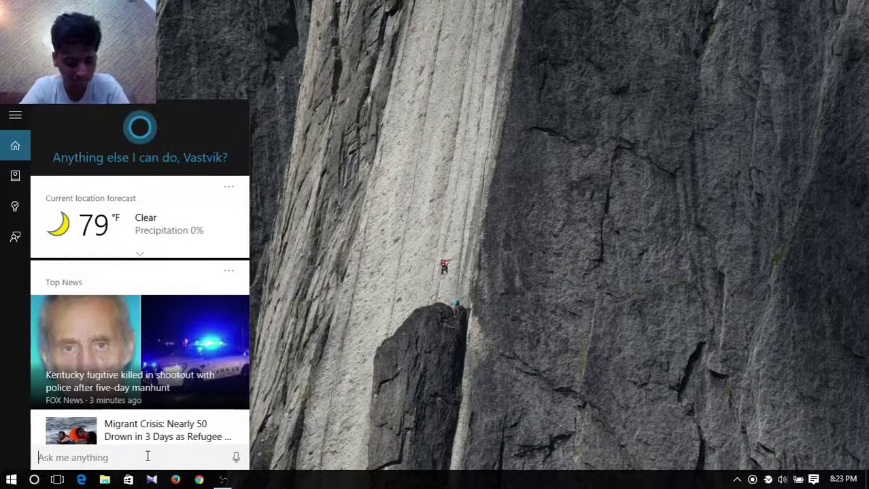
Step: Launch Adobe Flash Professional CS5 and create a new ActionScript 3.0 document
type("ADOBE")
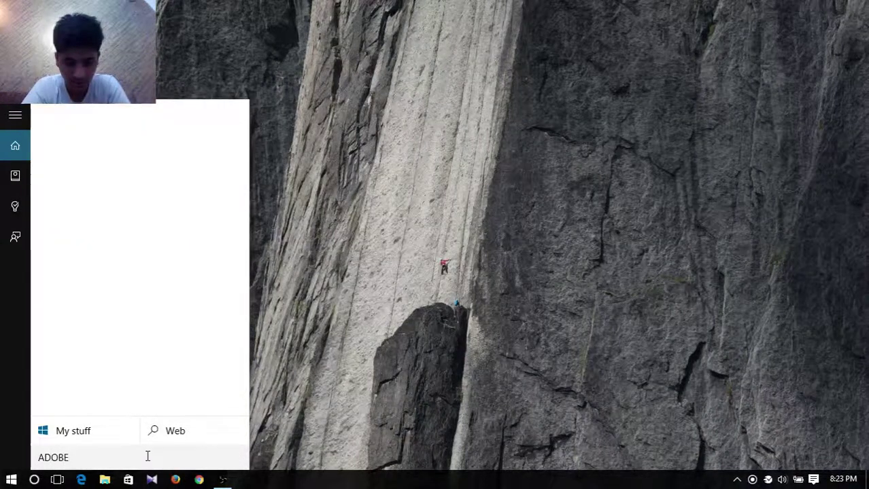
type(" F")
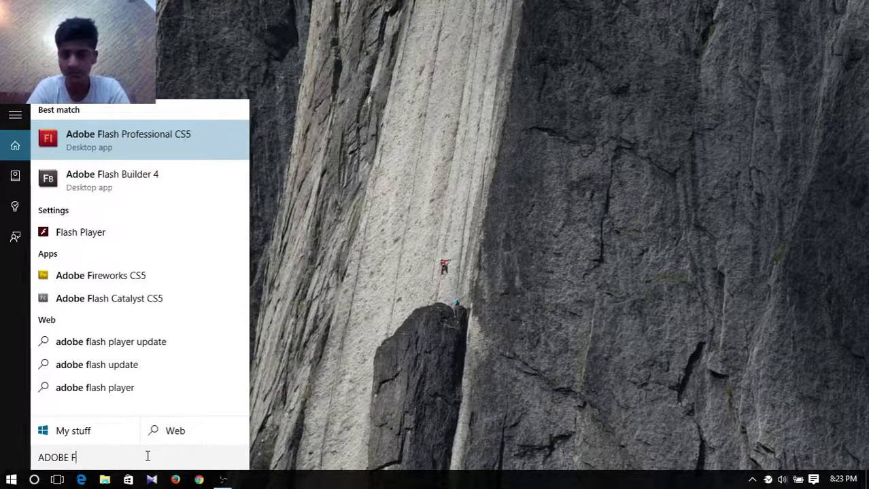
key("Return")
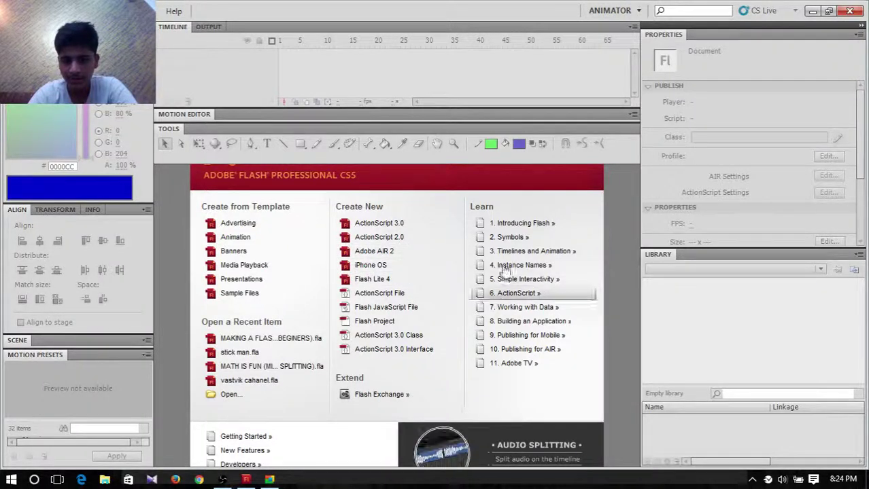
left_click(391, 224)
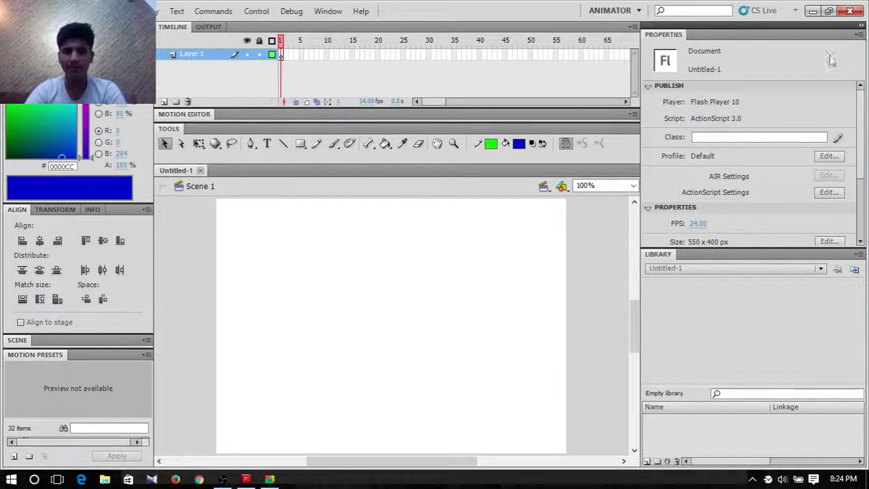
Step: Switch to the Classic workspace and move the floating Tools panel away from the Properties panel, beside the stage
left_click(610, 11)
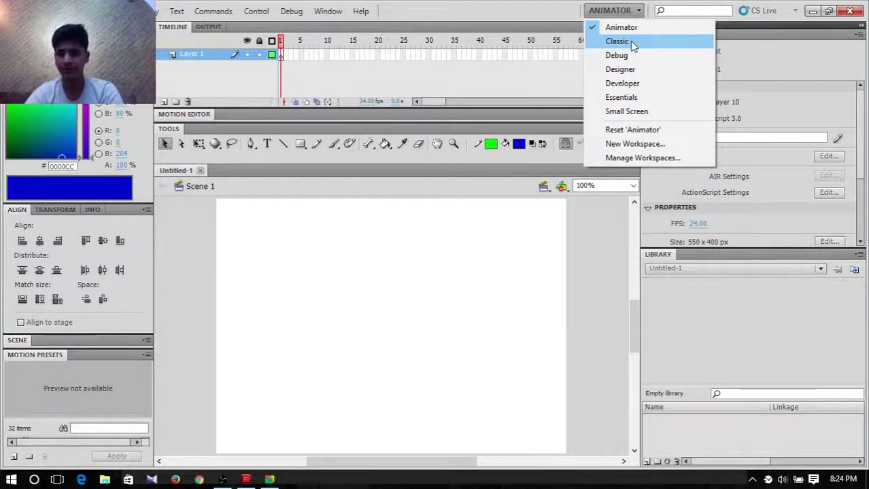
left_click(632, 45)
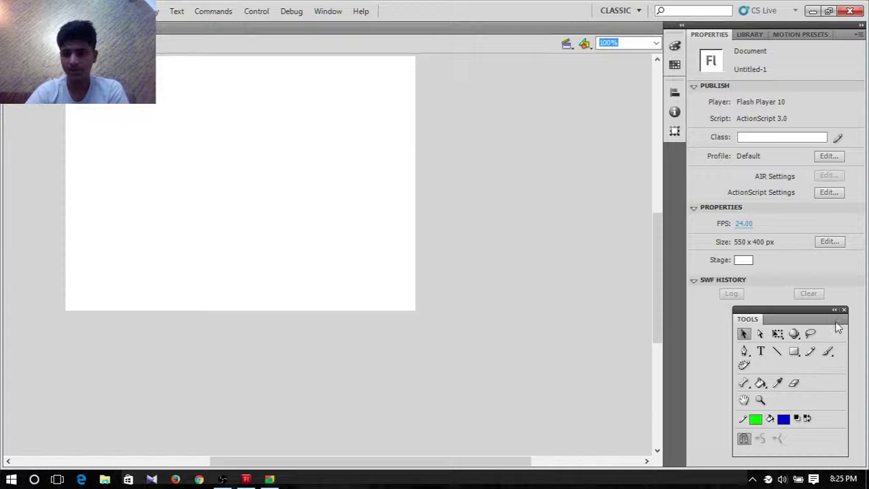
left_click_drag(809, 313, 558, 178)
Step: Switch the workspace to Debug and after that to Designer to compare their layouts
left_click(638, 11)
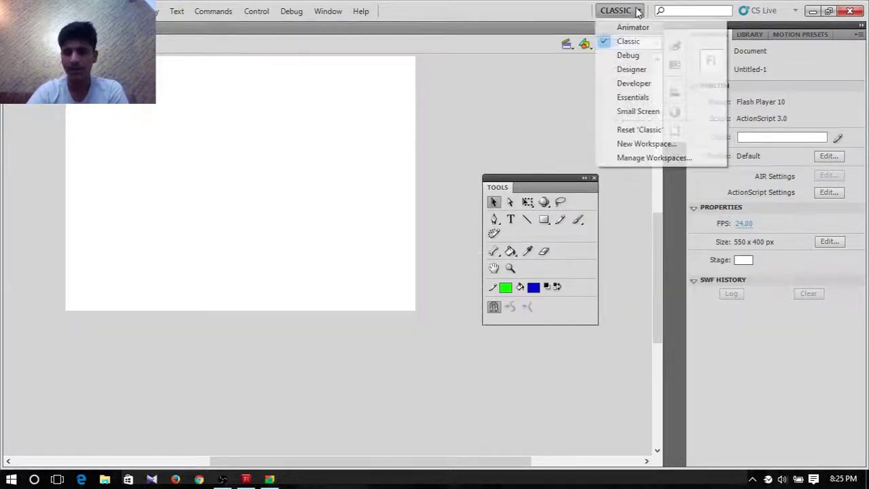
left_click(644, 54)
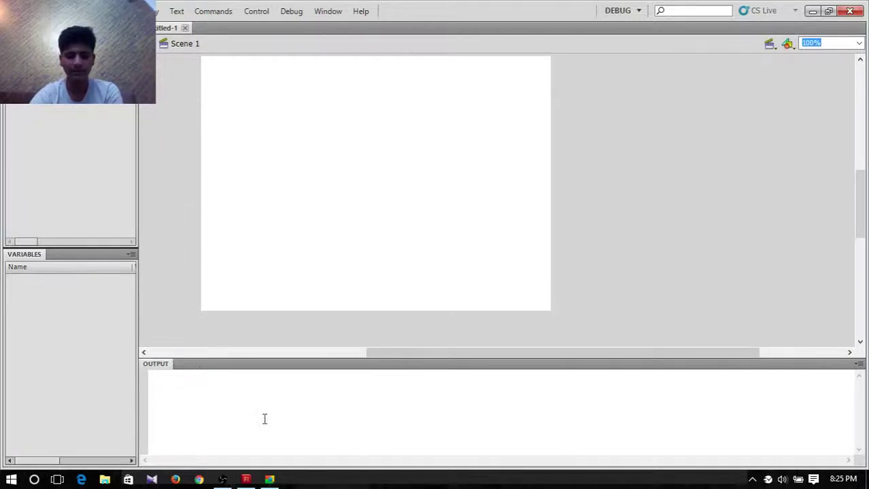
left_click(639, 11)
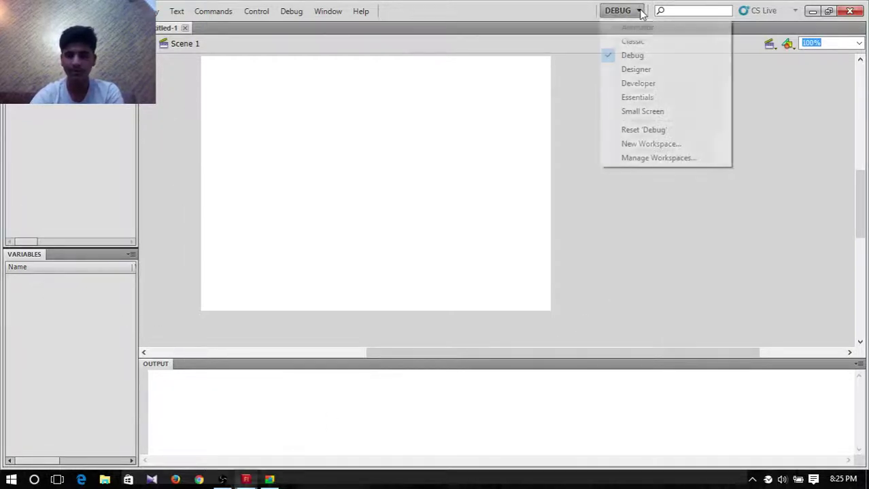
left_click(648, 71)
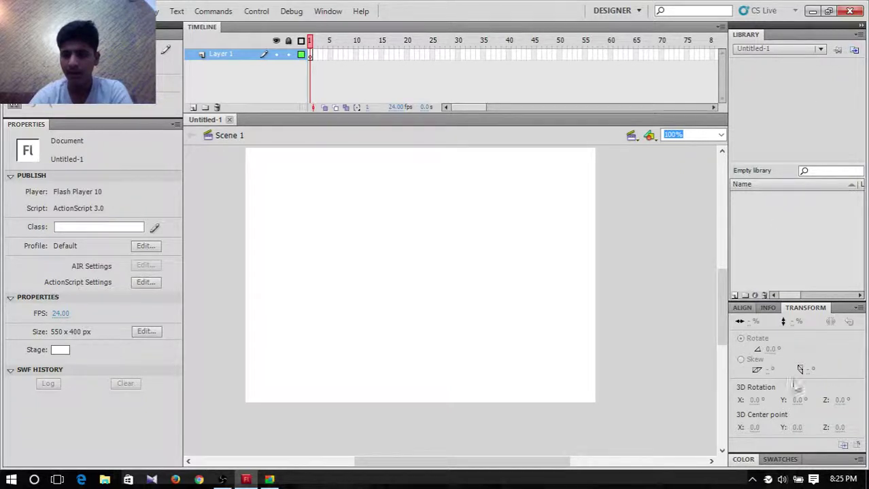
Step: Switch to the Developer workspace and show its Output panel instead of the compiler errors
left_click(624, 10)
left_click(639, 84)
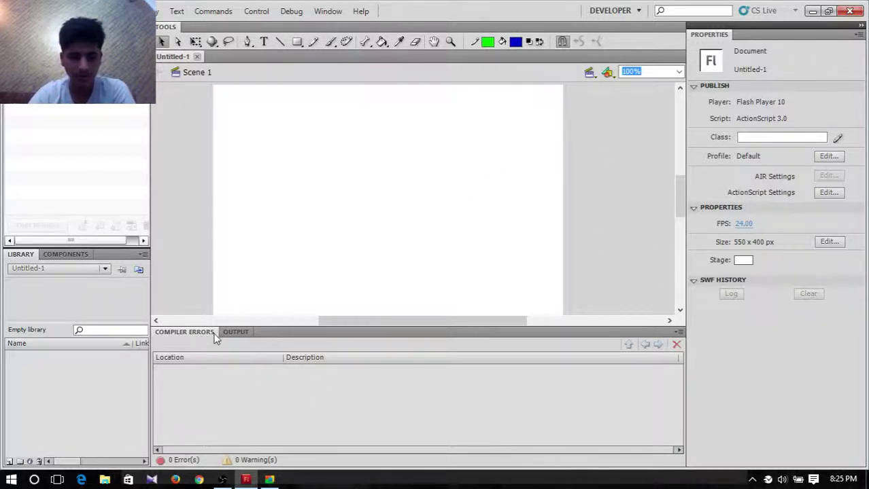
left_click(236, 332)
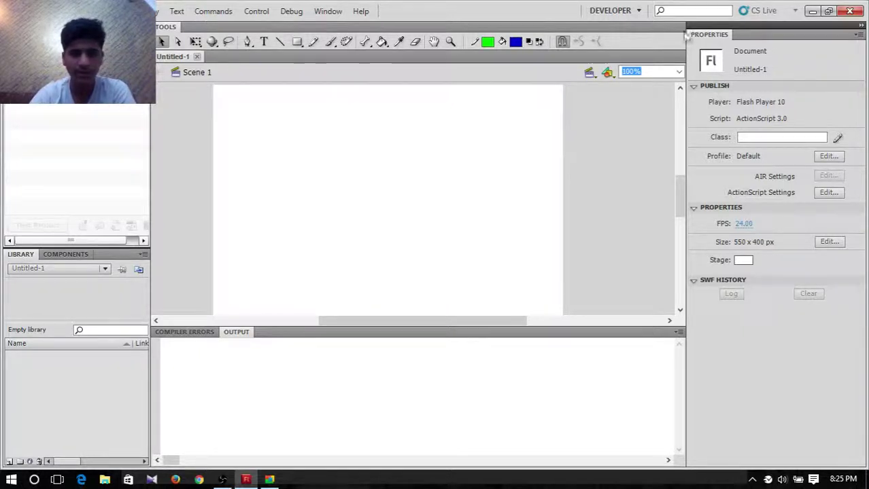
Step: Switch to the Essentials workspace to view its panel layout
left_click(615, 10)
left_click(622, 98)
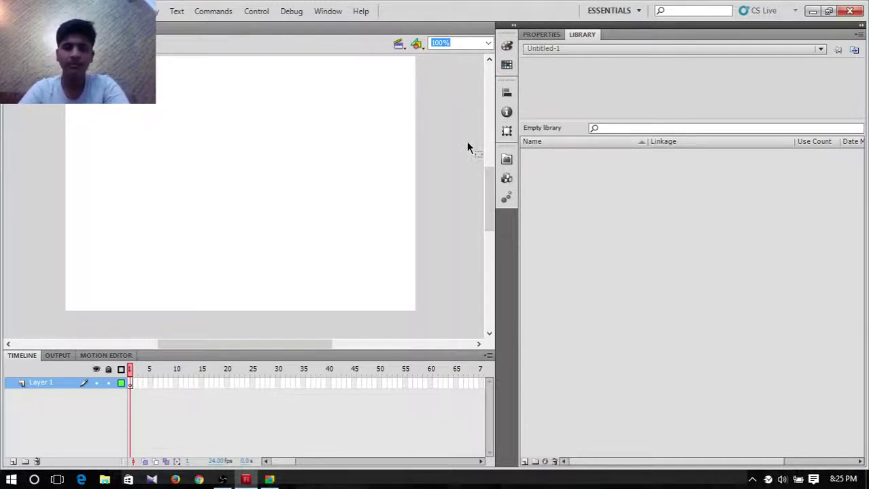
left_click_drag(491, 209, 497, 209)
Step: Try the Small Screen workspace and return to the Animator workspace
left_click(624, 9)
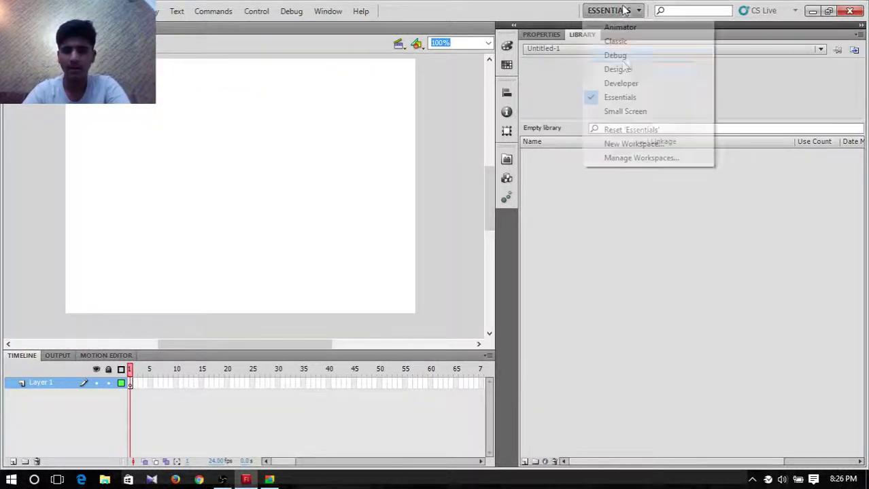
left_click(628, 113)
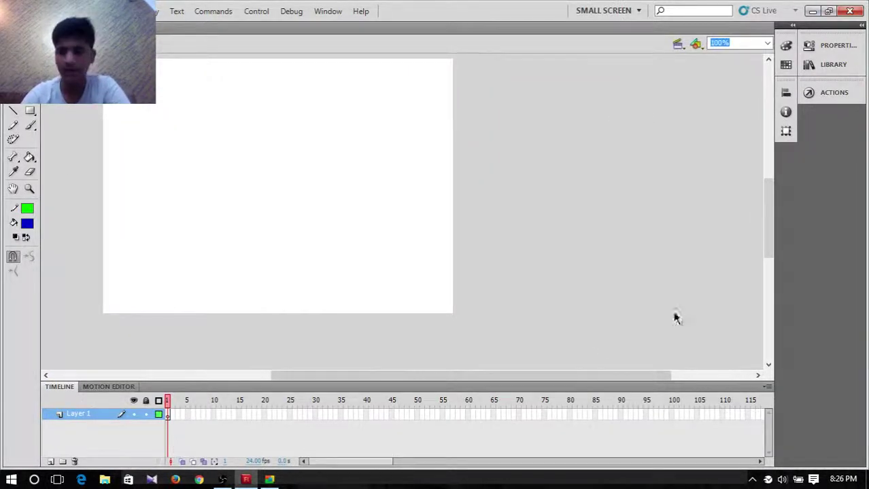
left_click(609, 10)
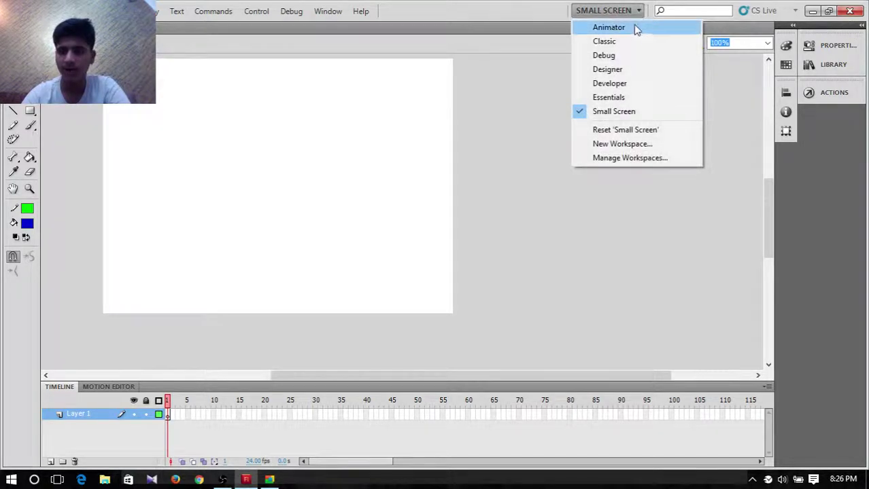
left_click(633, 28)
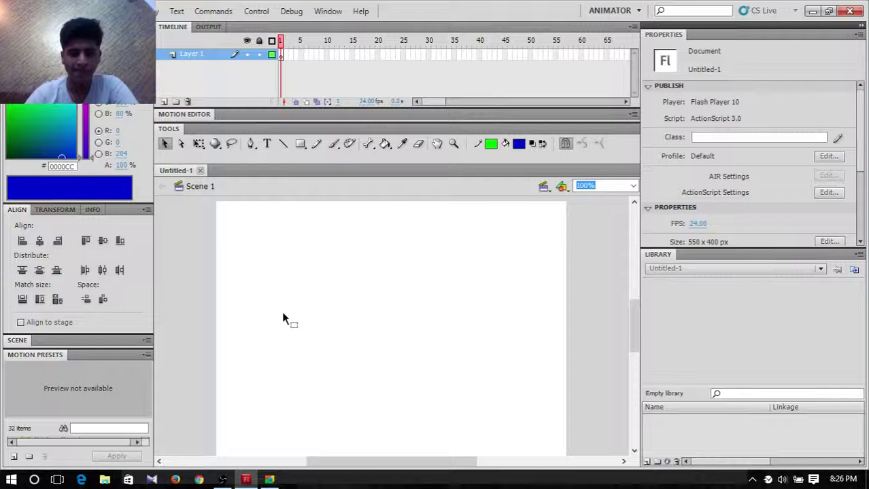
Step: Activate the Selection tool, followed by the Subselection tool
scroll(352, 326, "down", 3)
scroll(351, 327, "up", 5)
scroll(351, 326, "down", 3)
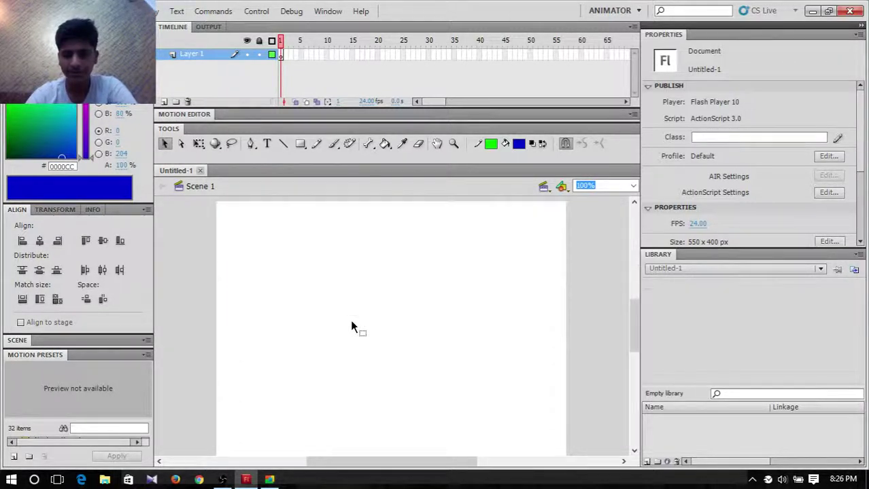
left_click(165, 145)
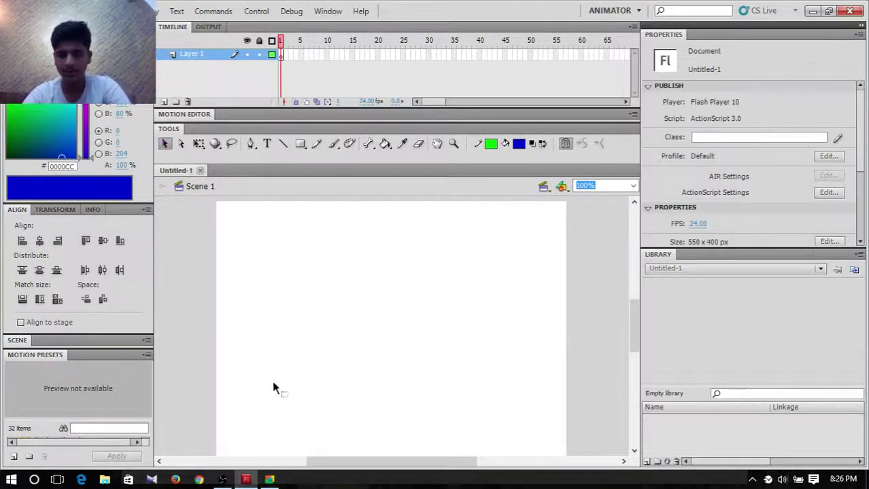
left_click(182, 147)
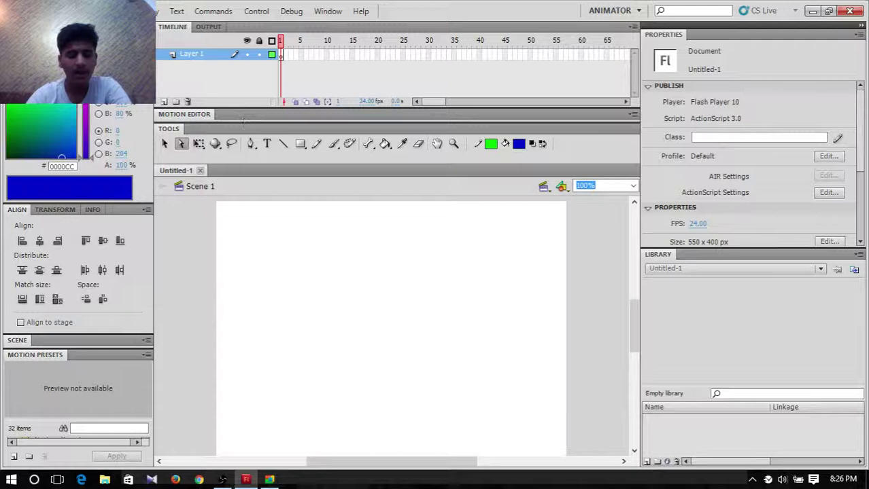
Step: Import the image 777836a7-a75d-4a5a-90e4-0bfcd4966f21.jpg from the Pictures folder into the library
left_click(38, 11)
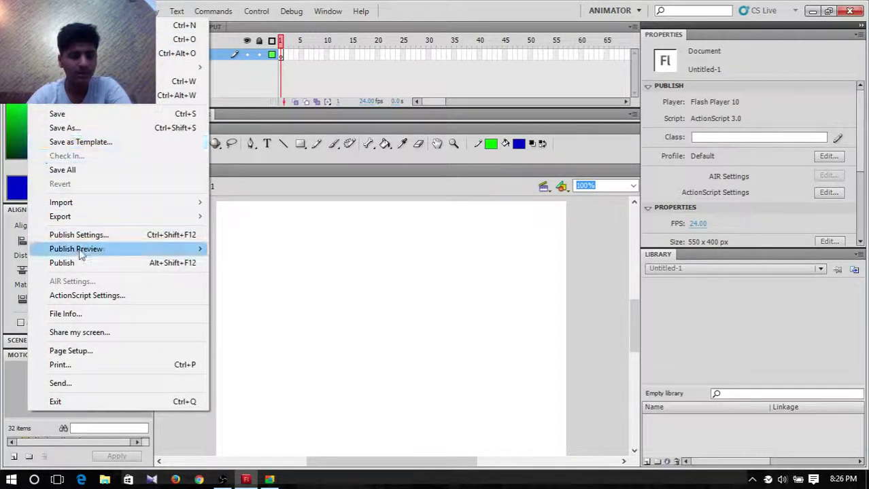
mouse_move(185, 203)
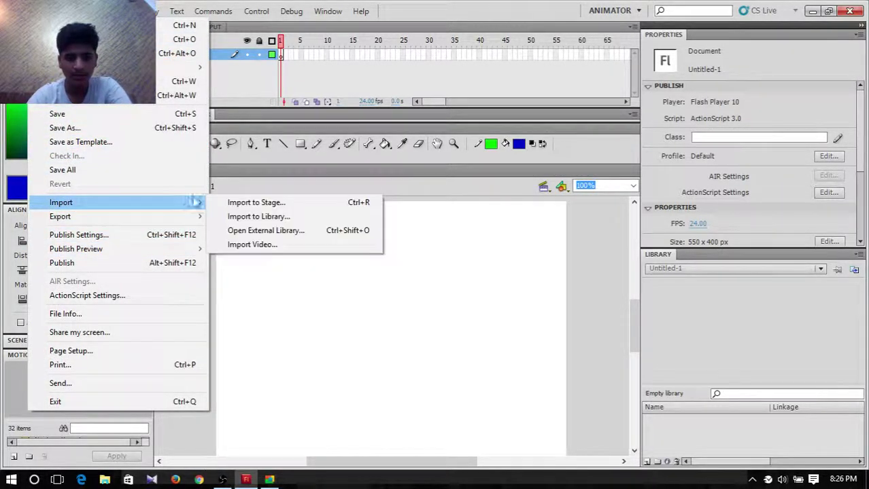
left_click(276, 217)
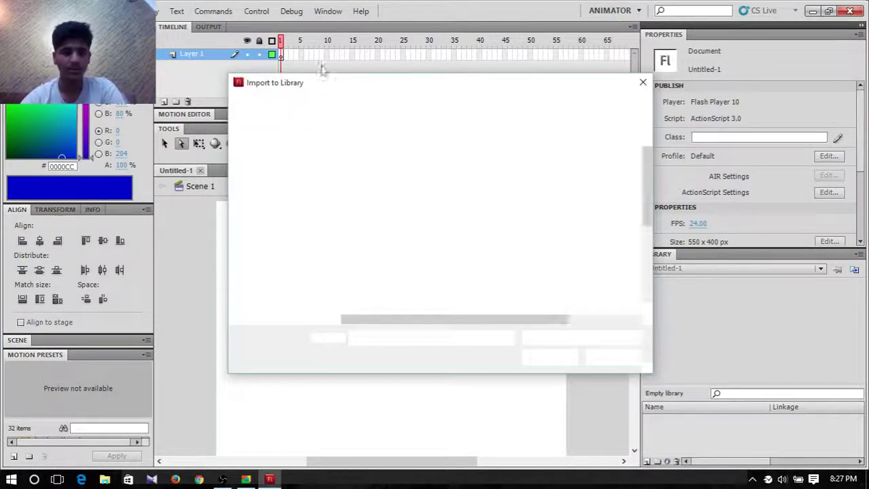
scroll(401, 267, "down", 4)
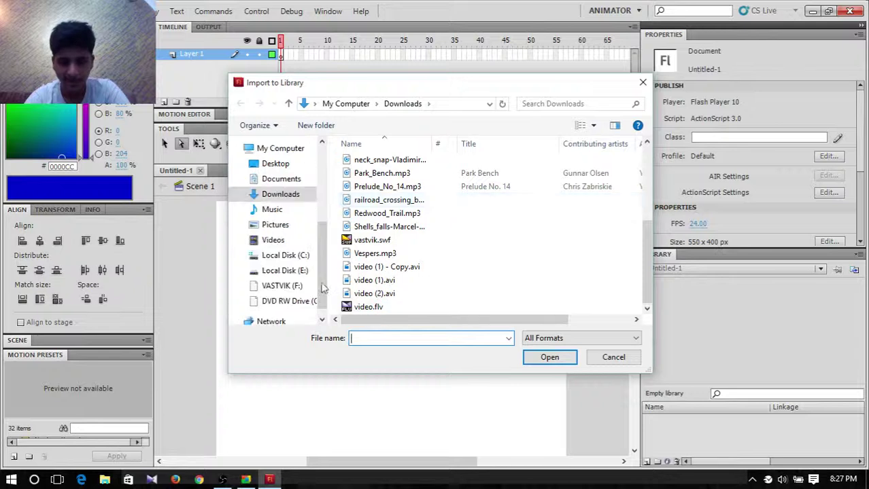
left_click(286, 227)
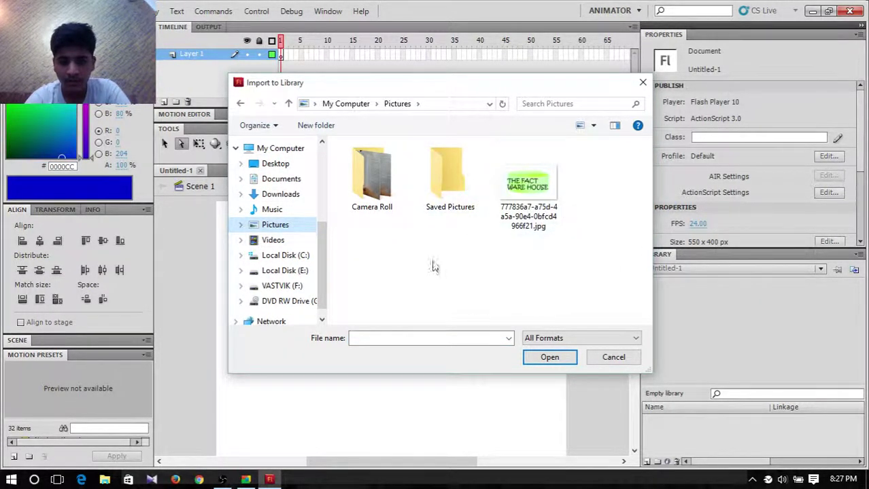
double_click(551, 202)
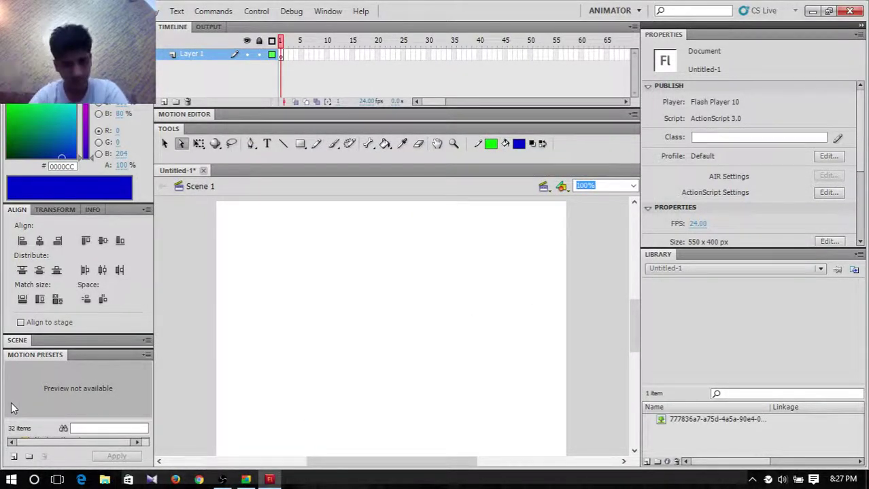
Step: Place the imported library image on the stage and scale it down to about 720 by 352 px with Free Transform
left_click(760, 416)
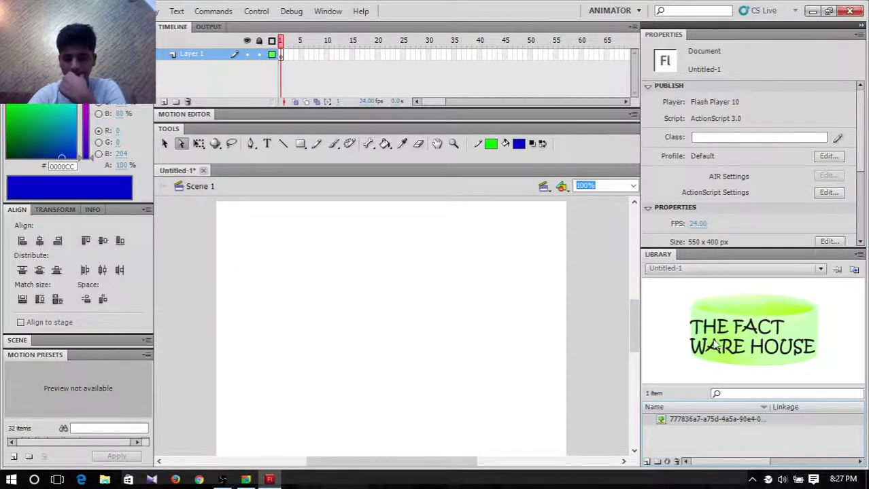
left_click_drag(715, 345, 325, 316)
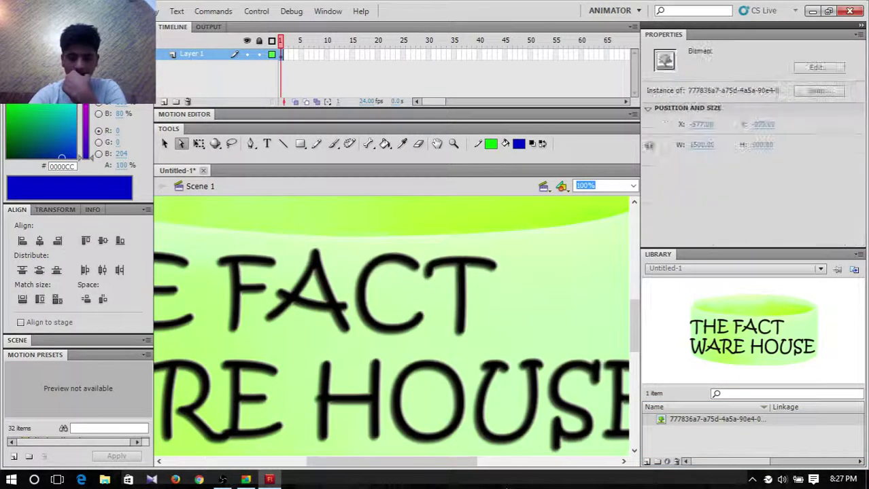
scroll(494, 331, "down", 5)
left_click(197, 146)
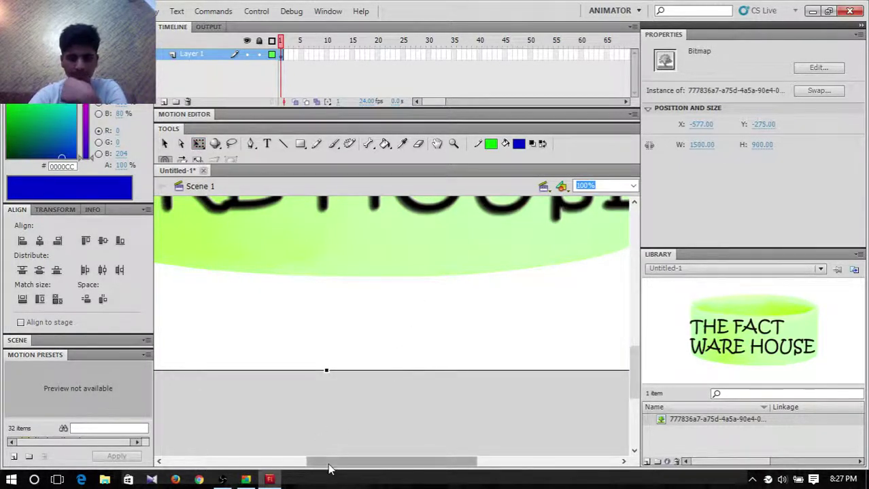
left_click_drag(328, 469, 450, 462)
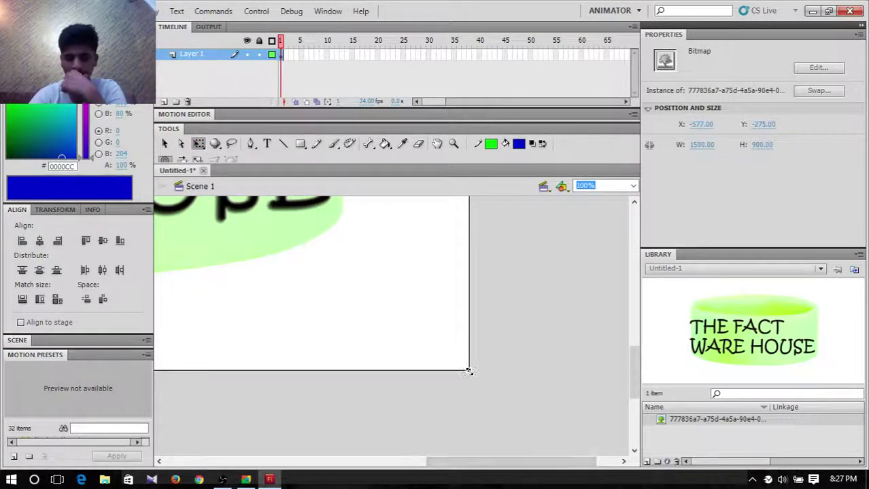
left_click_drag(468, 372, 233, 226)
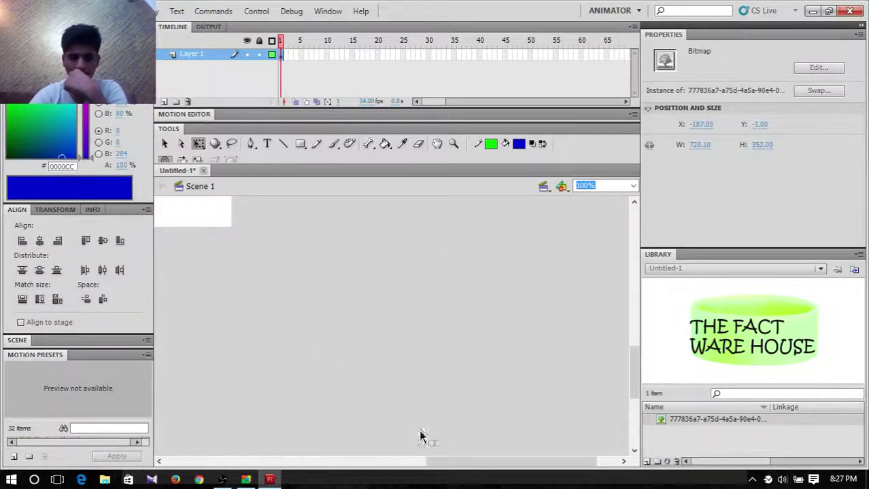
Step: Shrink the placed image further to about 268 by 196 px so it fits within the stage
left_click_drag(483, 462, 416, 463)
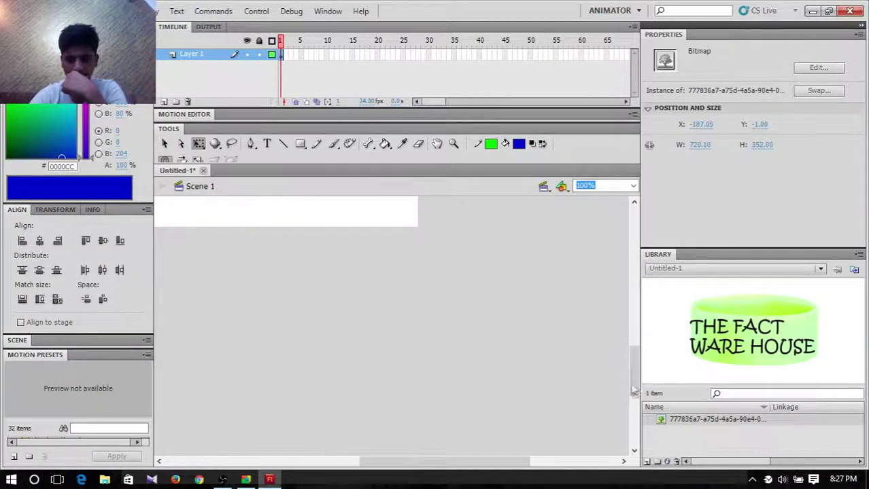
left_click_drag(633, 391, 633, 357)
left_click_drag(407, 373, 336, 318)
left_click_drag(520, 462, 411, 463)
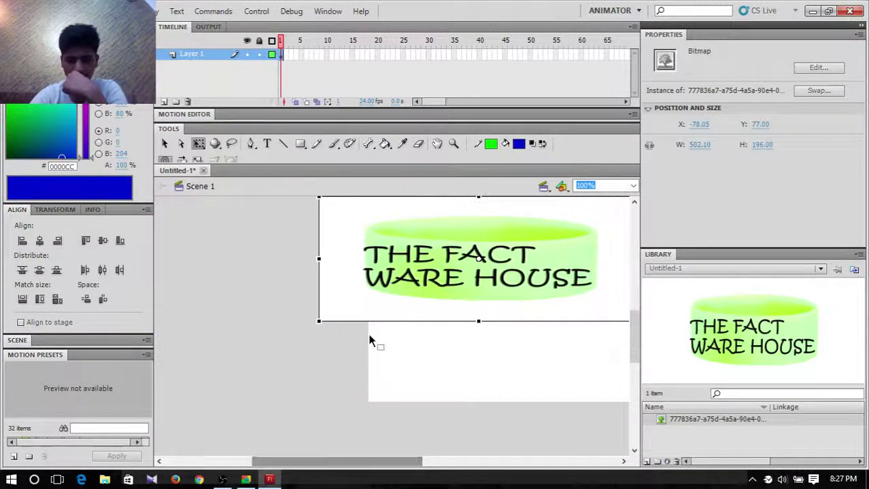
left_click_drag(316, 259, 386, 261)
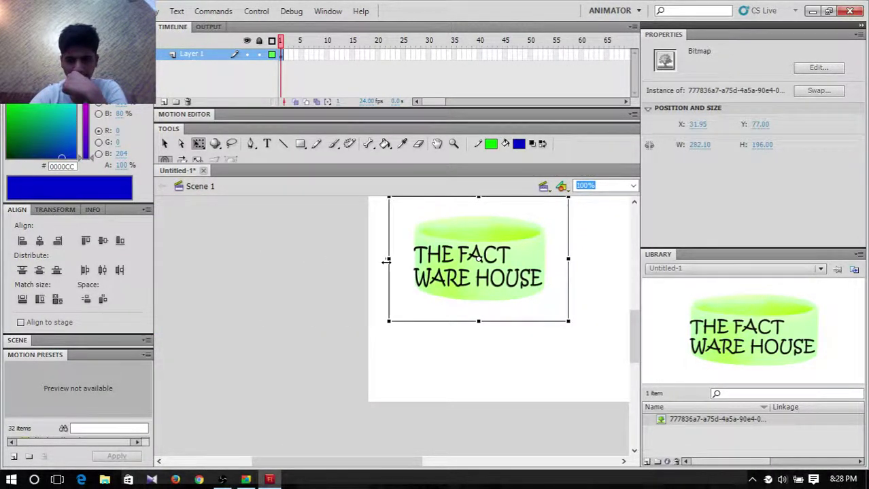
left_click_drag(412, 467, 475, 467)
scroll(325, 322, "up", 3)
left_click(324, 326)
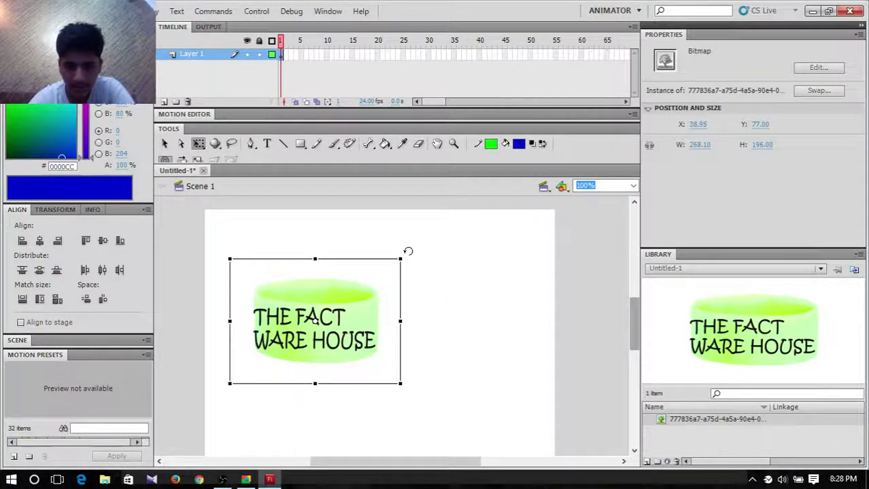
Step: Rotate the placed image slightly counterclockwise with Free Transform, and cut it from the stage
left_click_drag(409, 250, 432, 236)
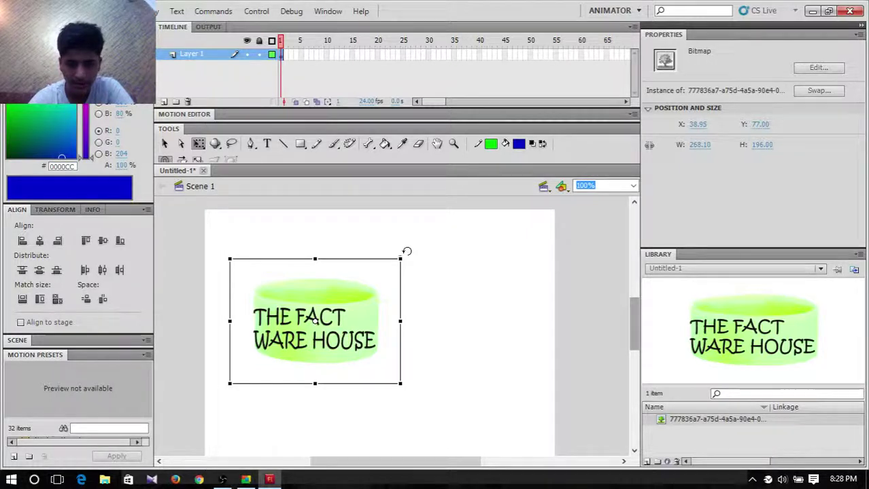
mouse_move(406, 250)
left_mouse_down()
mouse_move(403, 284)
mouse_move(407, 237)
mouse_move(407, 248)
left_mouse_up()
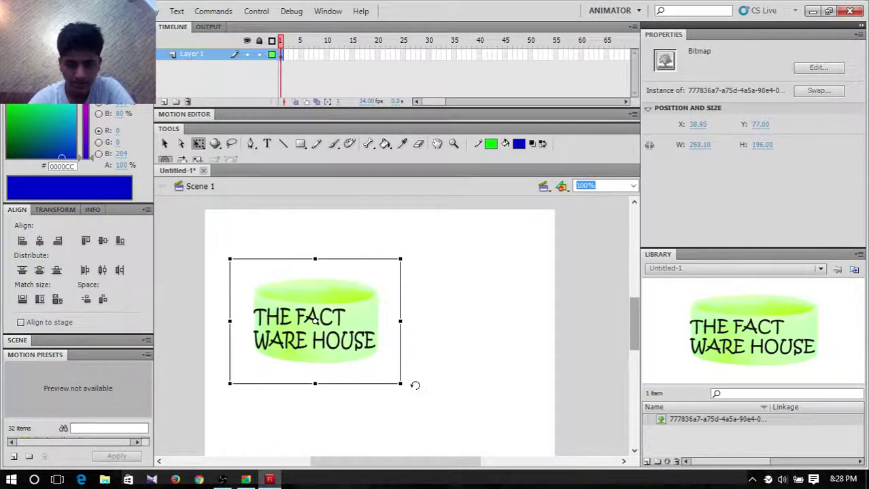
left_click_drag(413, 384, 441, 376)
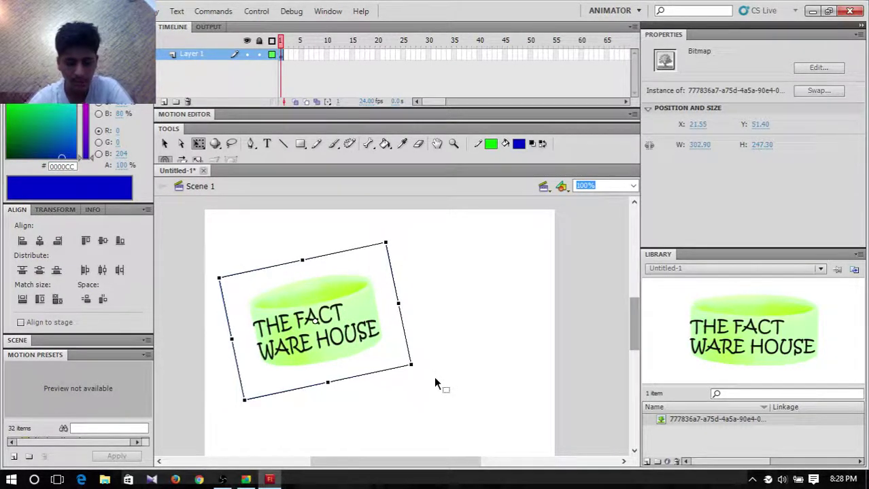
right_click(311, 294)
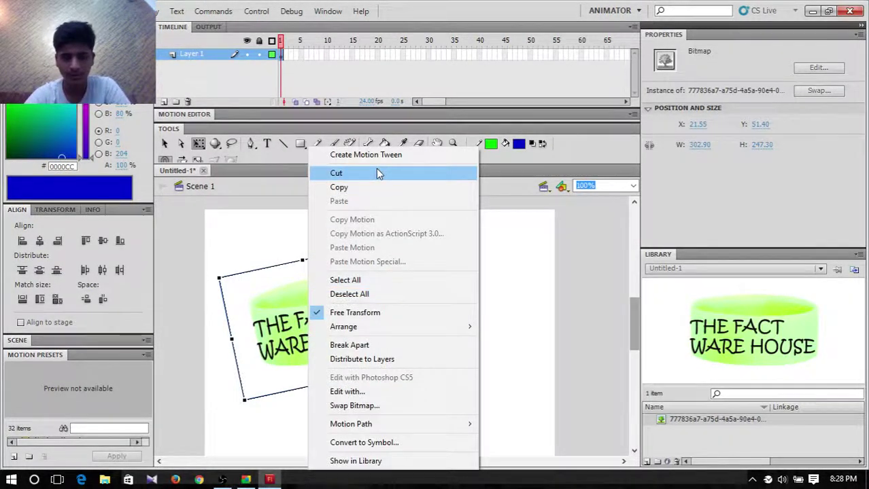
left_click(377, 172)
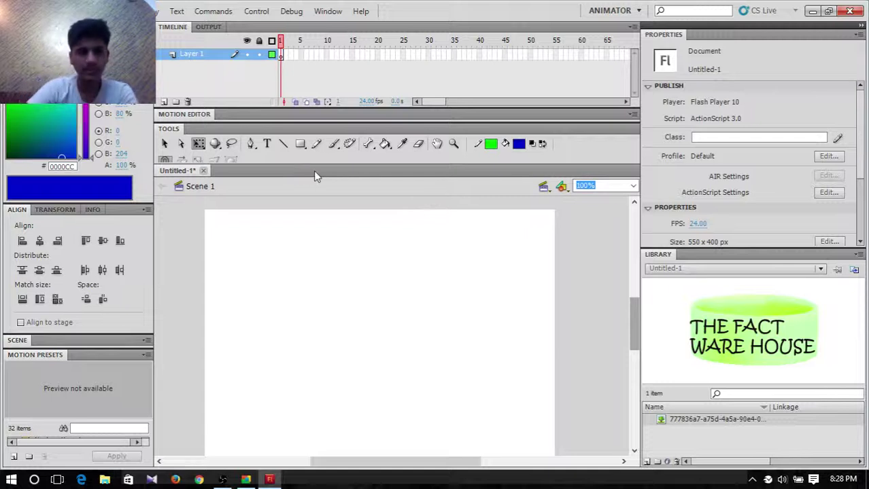
Step: Place the library image on the stage again and scale it down with Free Transform to about 632 by 156 px
left_click(217, 148)
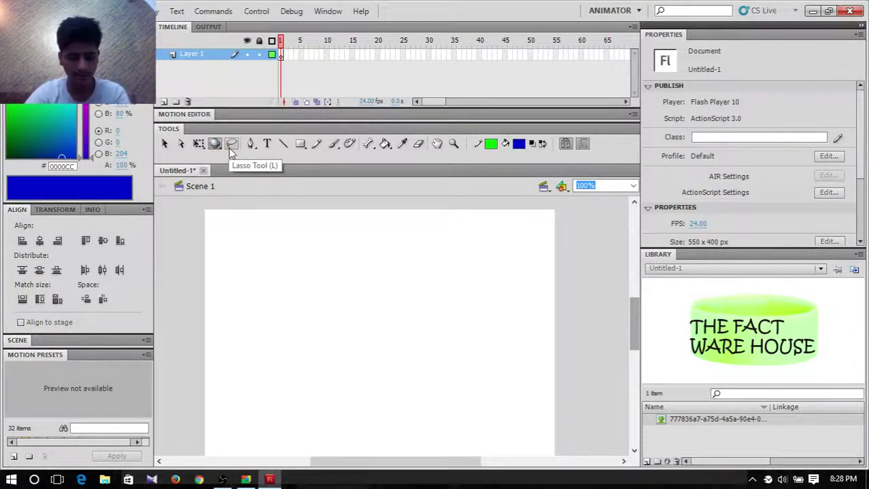
left_click(231, 145)
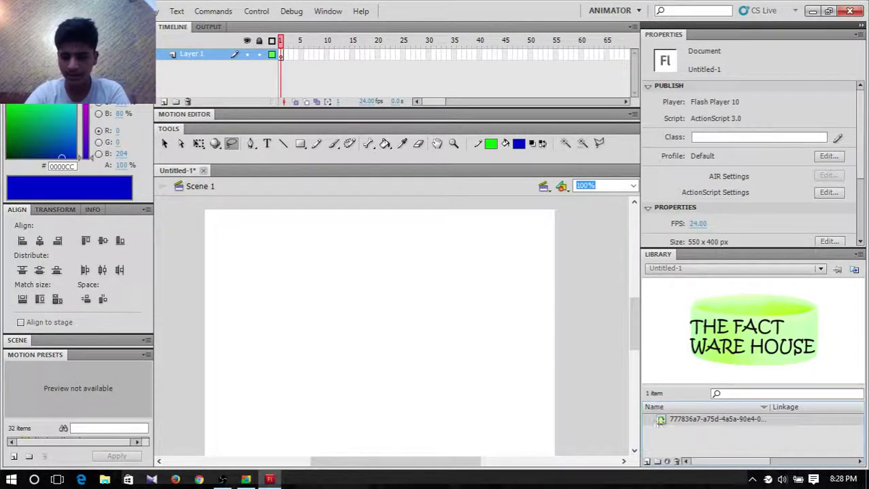
left_click_drag(326, 333, 330, 329)
scroll(563, 408, "down", 5)
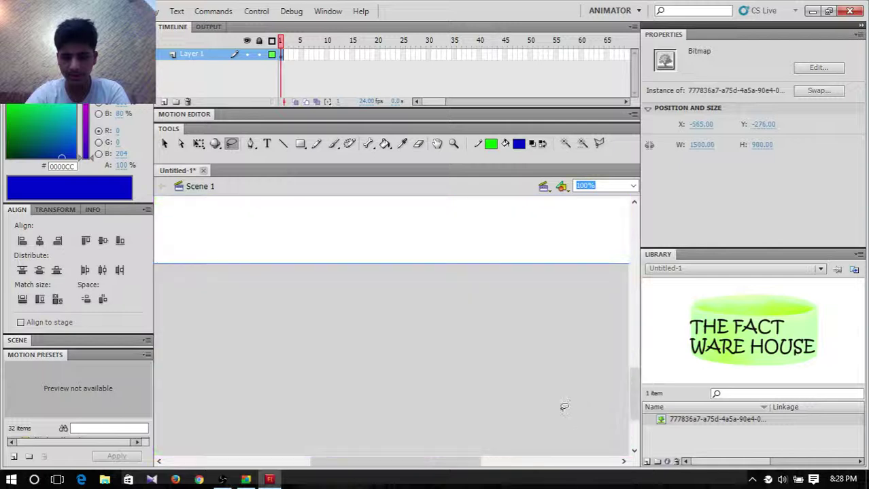
left_click_drag(468, 462, 583, 462)
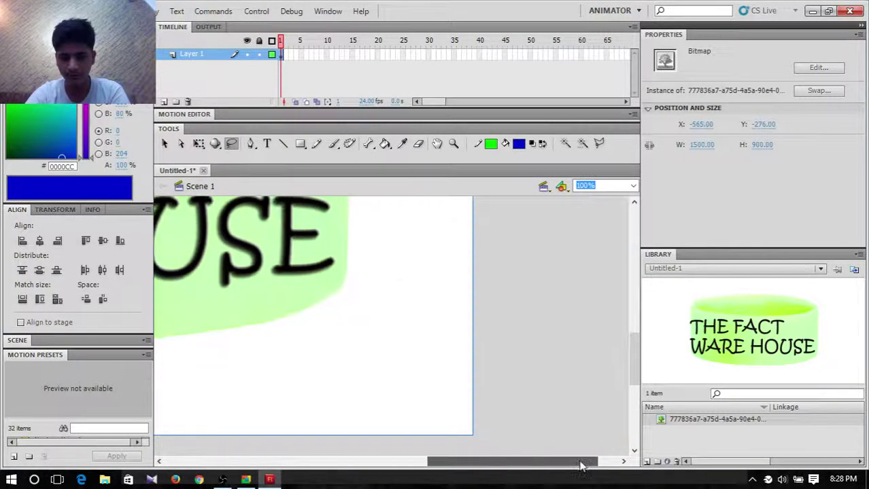
left_click(198, 144)
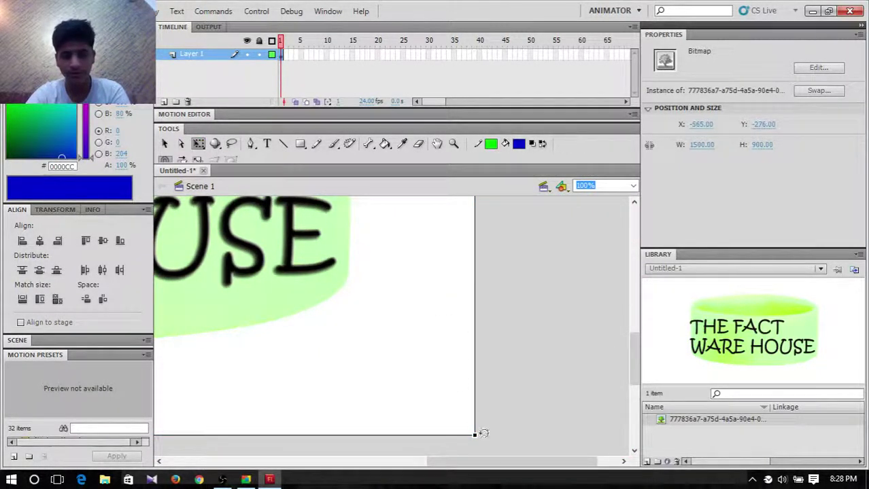
left_click_drag(474, 435, 202, 217)
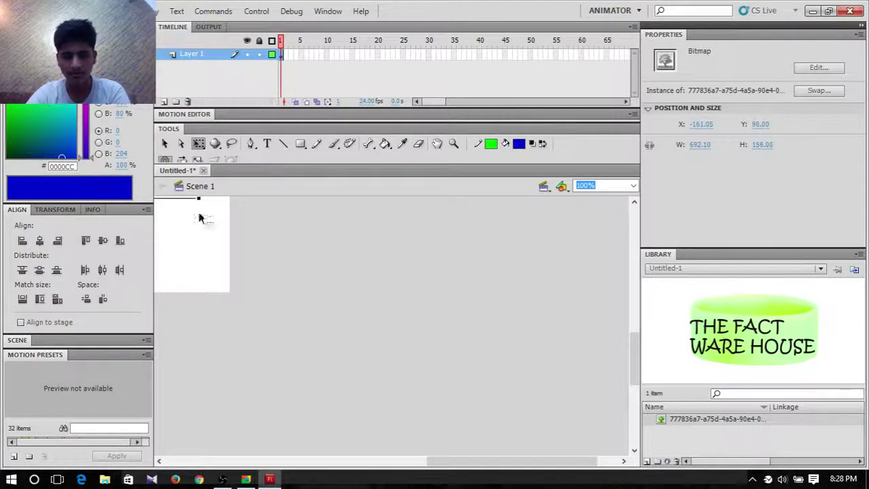
Step: Resize the placed image to about 318 by 196 px so it fits on the stage
left_click_drag(496, 463, 388, 463)
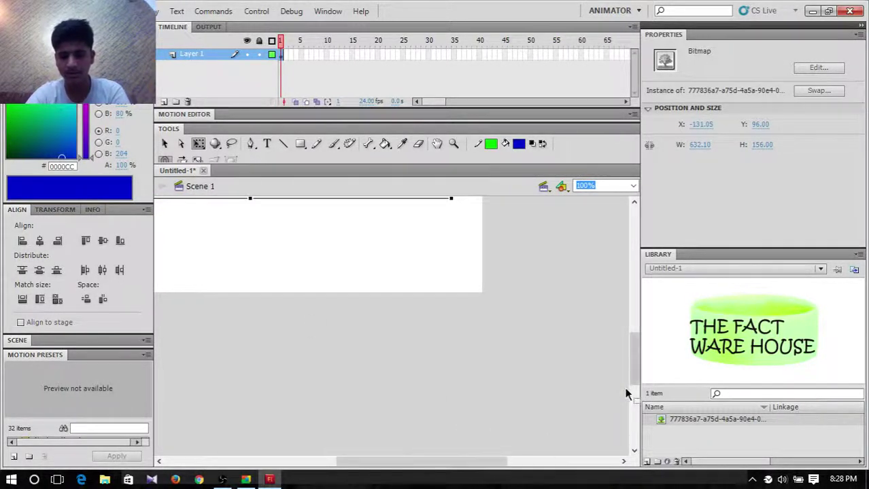
left_click_drag(627, 381, 624, 340)
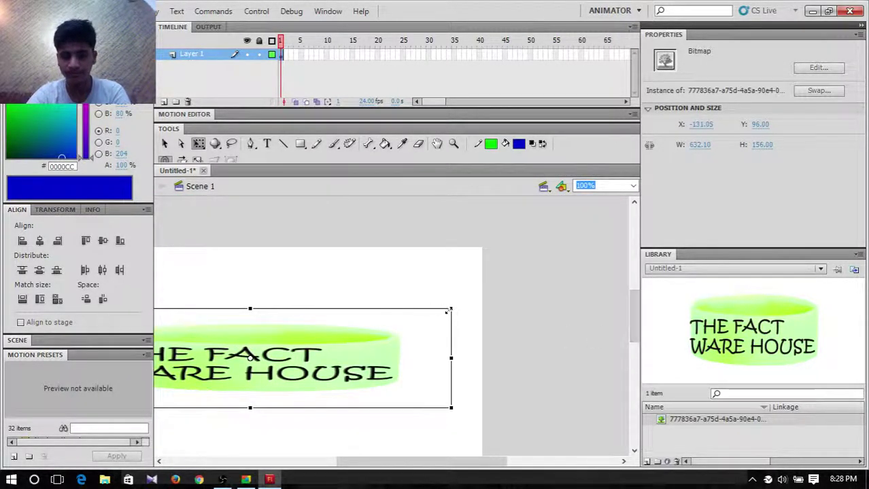
left_click_drag(451, 312, 351, 296)
left_click_drag(430, 462, 393, 462)
left_click_drag(639, 311, 636, 328)
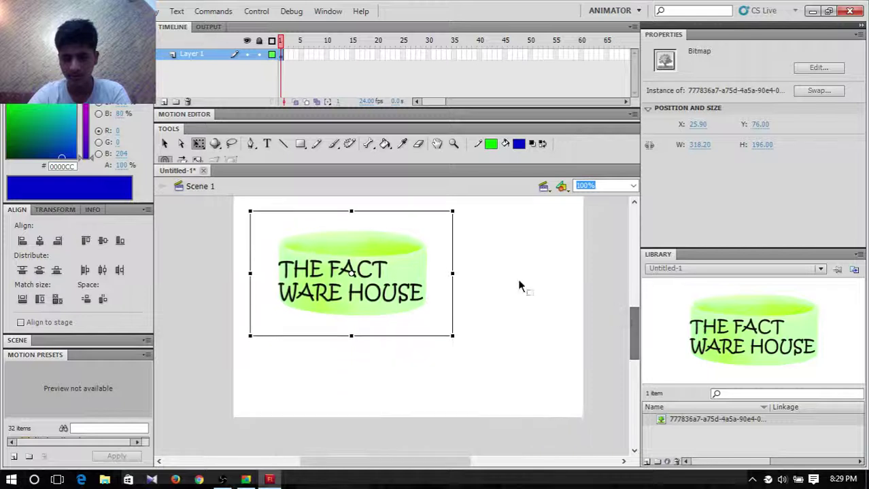
Step: Try freehand Lasso selections around the image, move it to about X 96, Y 124, and leave it deselected
left_click(231, 145)
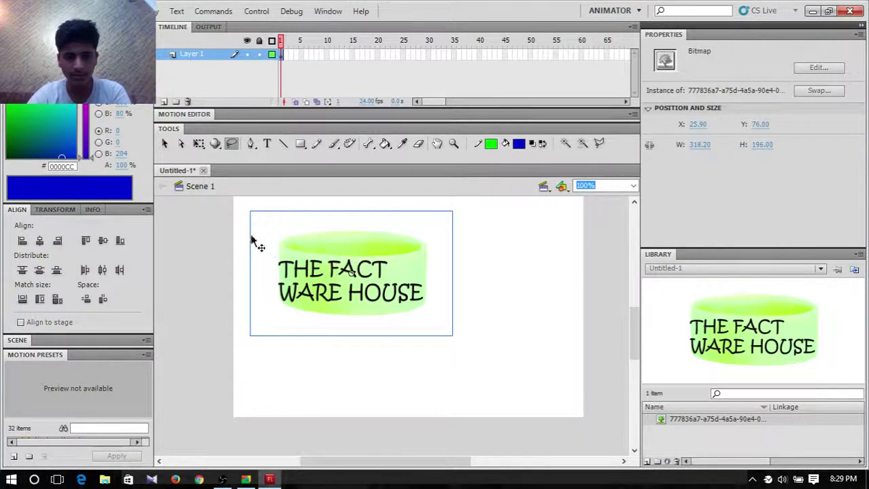
mouse_move(243, 221)
left_mouse_down()
mouse_move(351, 288)
mouse_move(372, 333)
mouse_move(345, 354)
mouse_move(263, 345)
mouse_move(229, 306)
mouse_move(249, 226)
left_mouse_up()
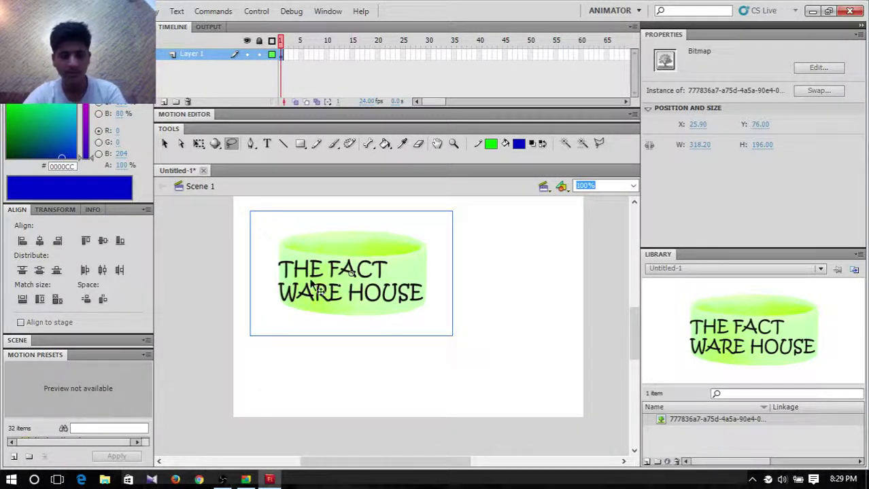
left_click_drag(338, 302, 389, 319)
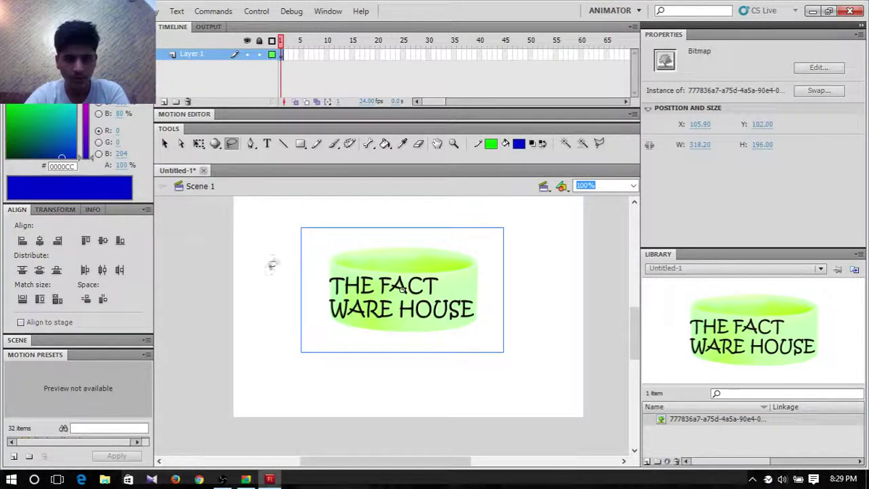
mouse_move(332, 206)
left_mouse_down()
mouse_move(354, 206)
mouse_move(392, 254)
mouse_move(401, 376)
mouse_move(325, 373)
mouse_move(272, 266)
mouse_move(280, 217)
mouse_move(338, 202)
left_mouse_up()
mouse_move(372, 269)
left_mouse_down()
mouse_move(337, 299)
mouse_move(365, 284)
left_mouse_up()
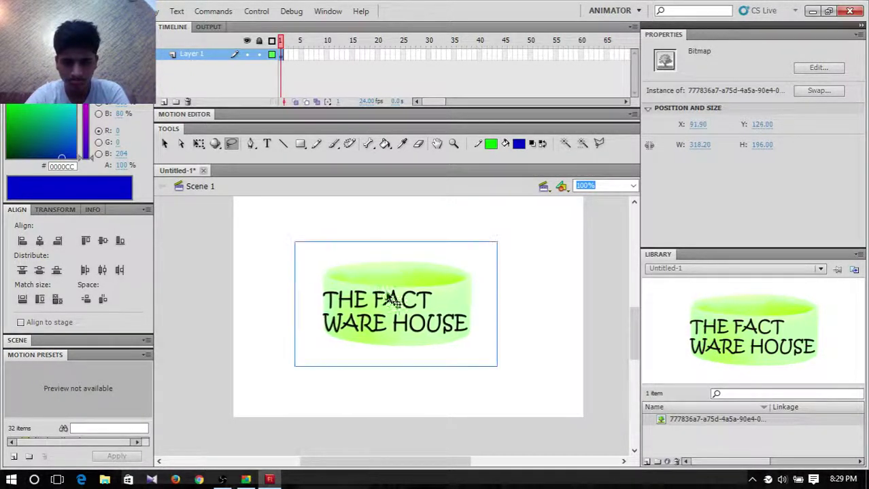
mouse_move(324, 223)
left_mouse_down()
mouse_move(291, 245)
mouse_move(342, 375)
mouse_move(417, 313)
mouse_move(322, 188)
mouse_move(324, 218)
left_mouse_up()
right_click(378, 286)
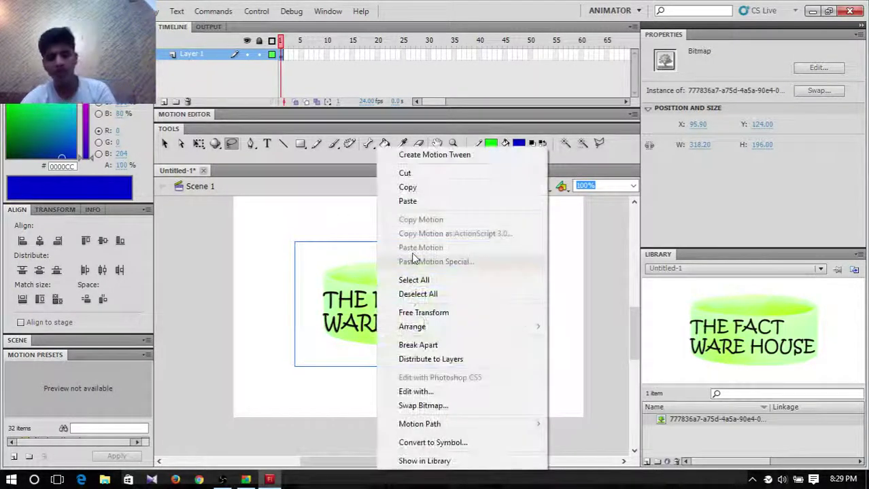
left_click(595, 360)
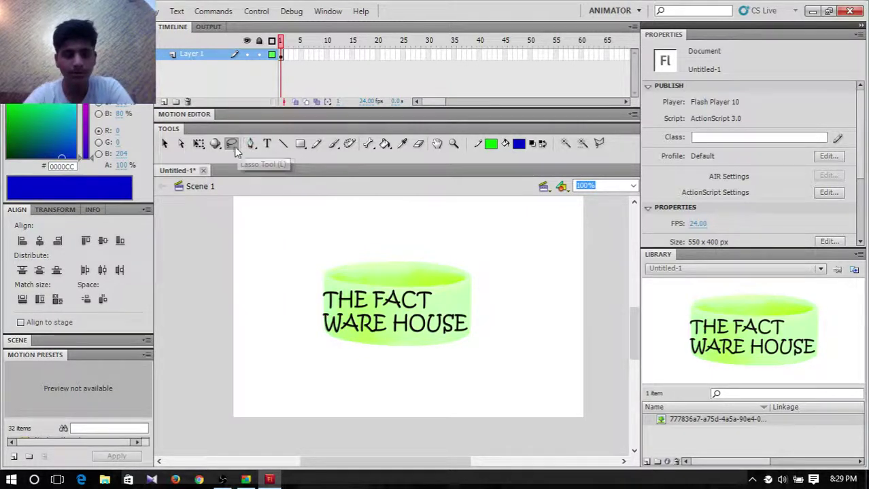
mouse_move(359, 250)
left_mouse_down()
mouse_move(328, 291)
mouse_move(356, 385)
mouse_move(361, 250)
left_mouse_up()
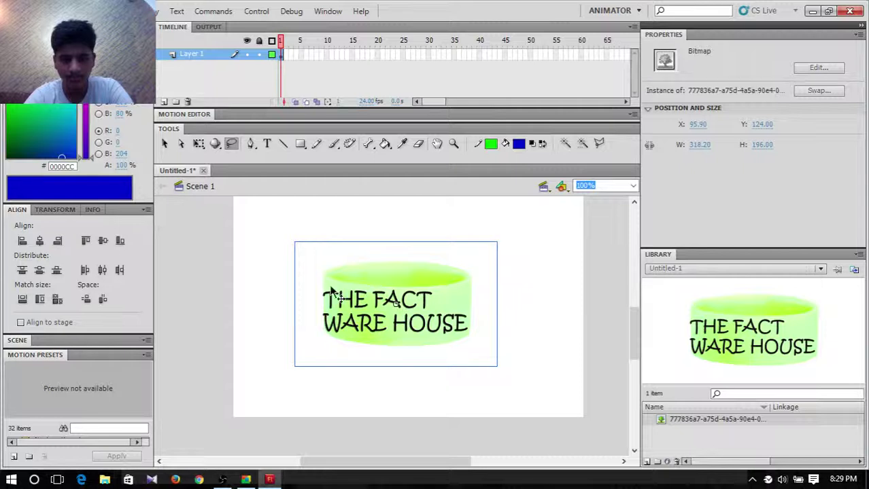
left_click(556, 267)
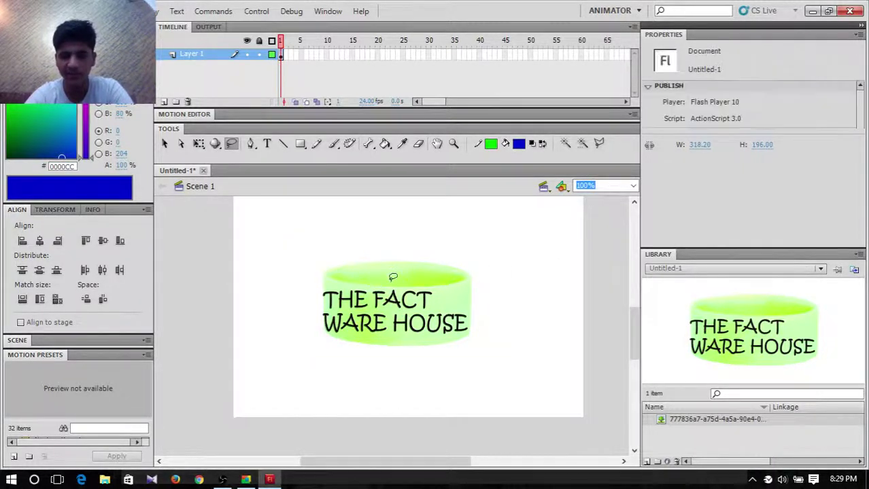
Step: Activate the Pen tool, then switch to the Selection tool and cut the image from the stage
left_click(248, 145)
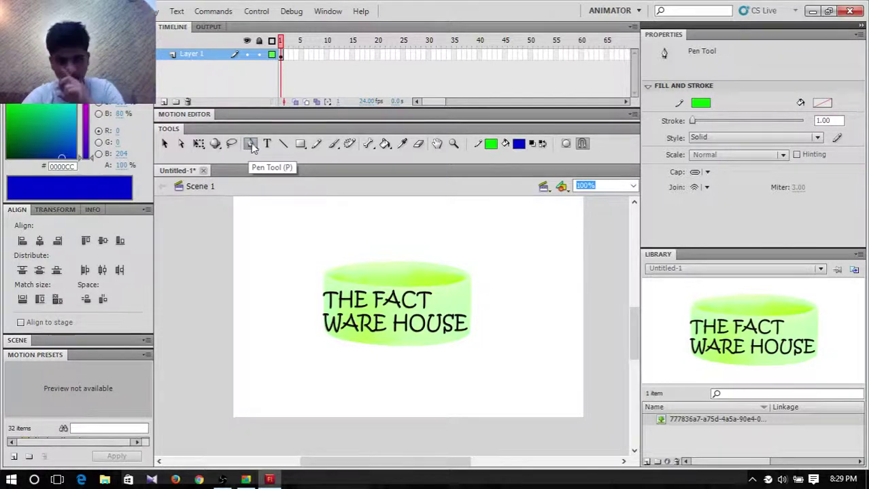
right_click(428, 319)
left_click(164, 147)
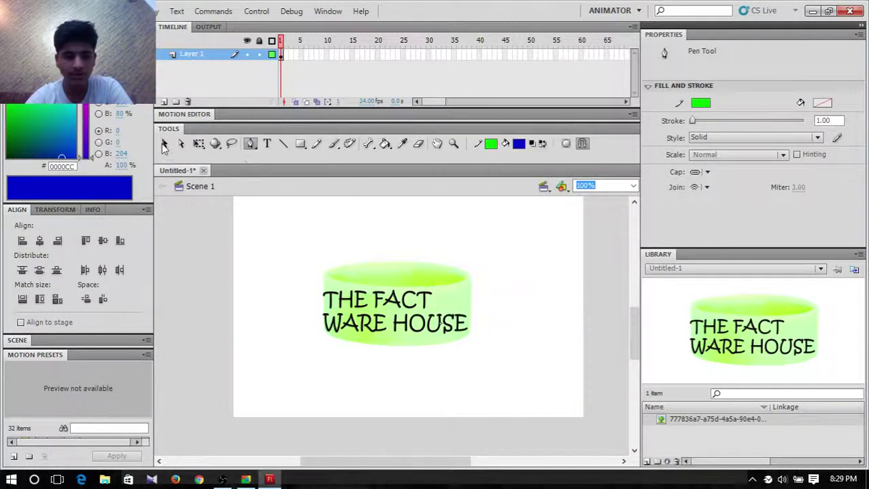
key("v")
right_click(362, 283)
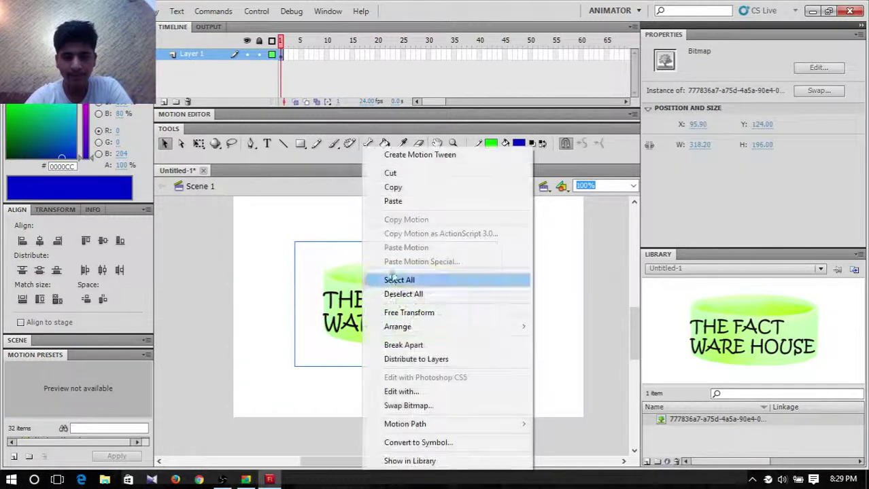
left_click(414, 174)
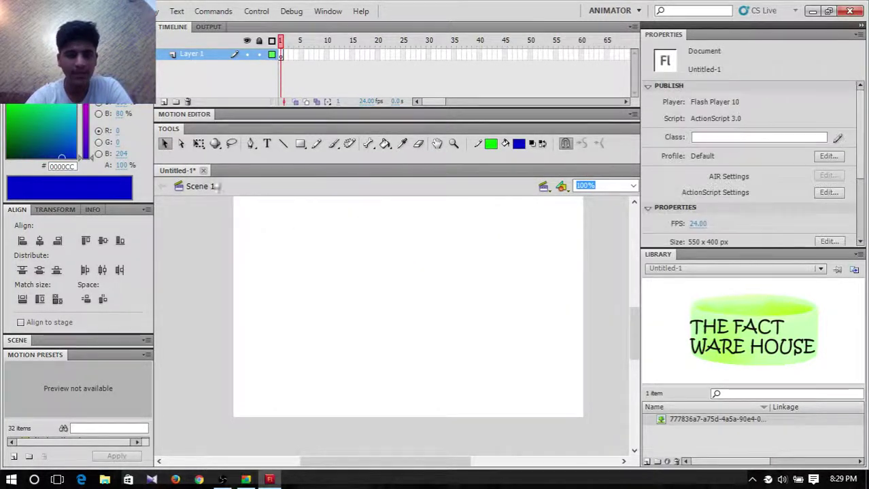
Step: Draw a blue rectangle with a green stroke, about 552 px wide, across the lower part of the stage
scroll(331, 235, "up", 1)
scroll(354, 251, "down", 1)
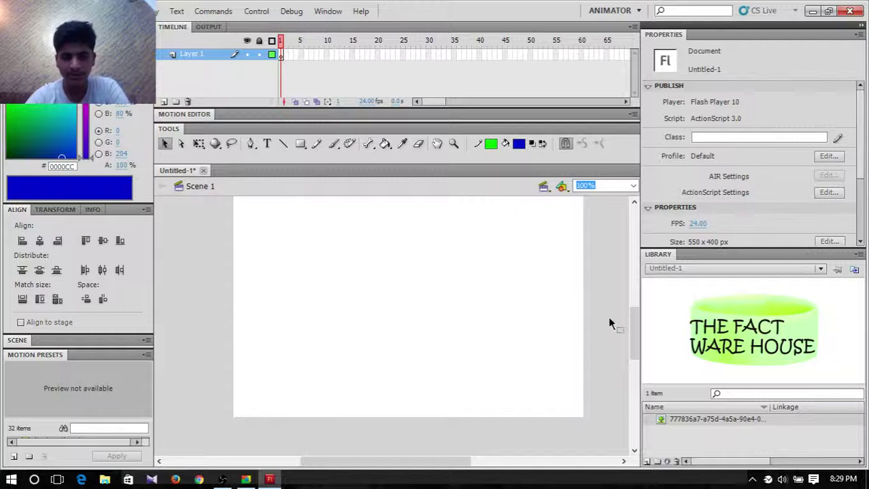
scroll(629, 330, "up", 2)
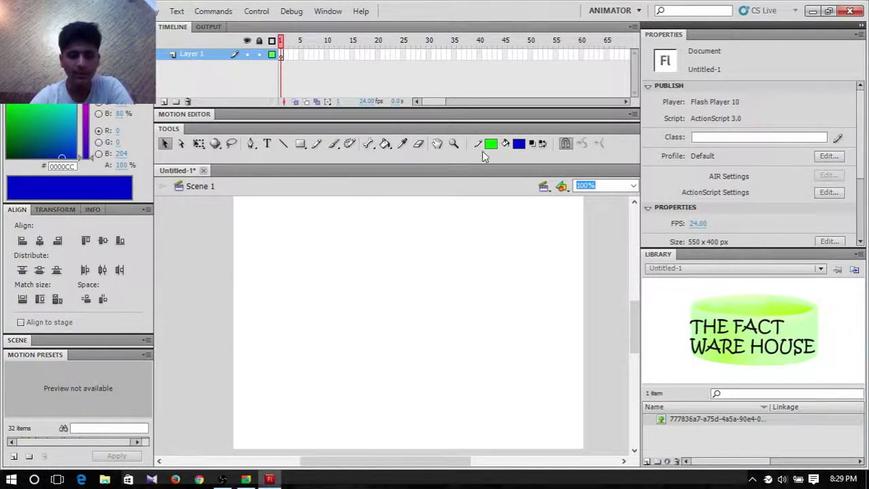
left_click(300, 144)
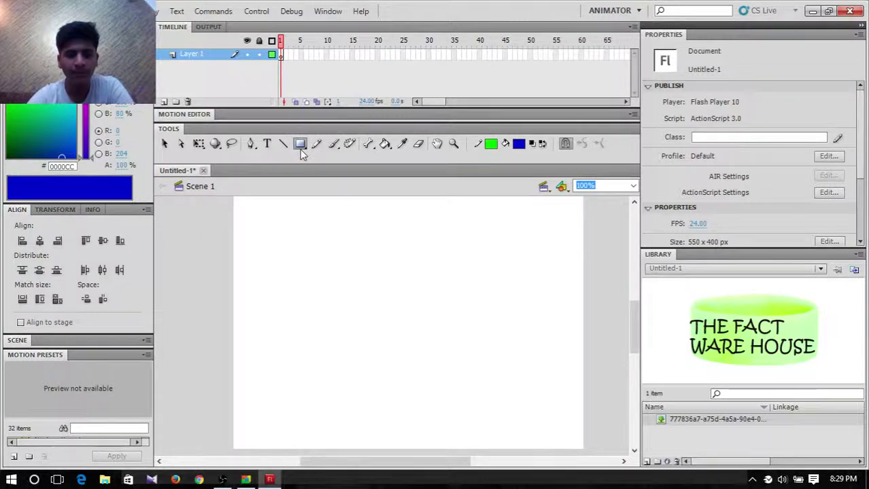
scroll(278, 355, "down", 3)
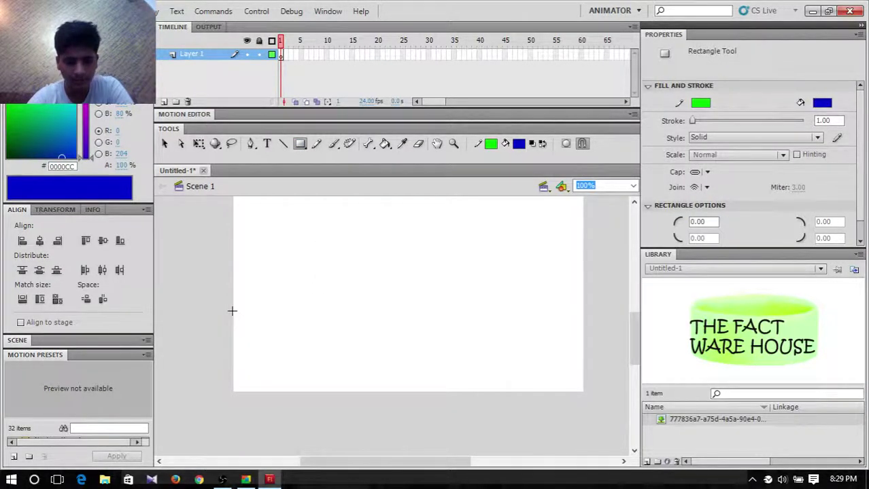
left_click_drag(232, 311, 582, 391)
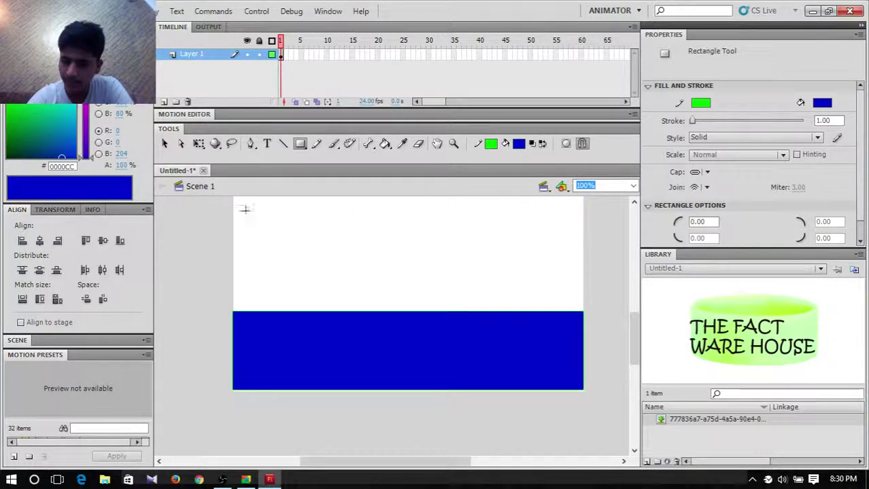
Step: Bend the rectangle's top edge upward into a convex arch with the Selection tool
key("v")
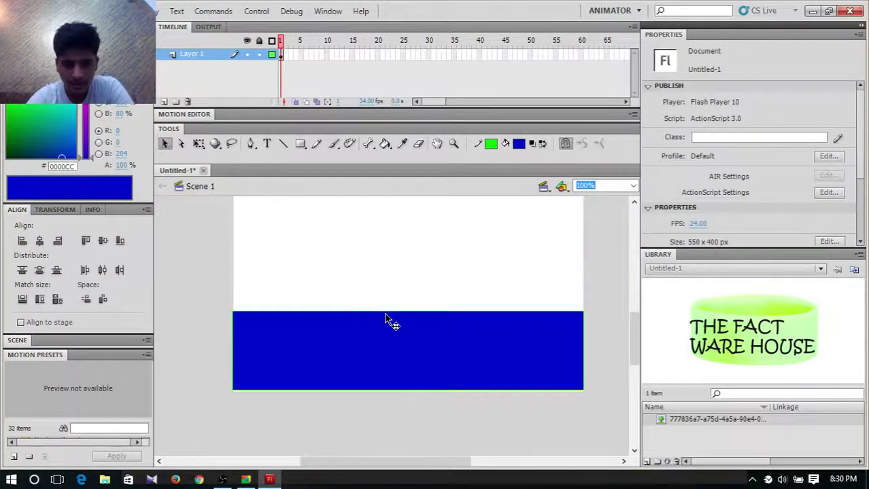
mouse_move(385, 316)
left_mouse_down()
mouse_move(392, 309)
mouse_move(398, 326)
mouse_move(393, 322)
mouse_move(434, 320)
mouse_move(466, 307)
left_mouse_up()
left_click(461, 309)
left_click(409, 312)
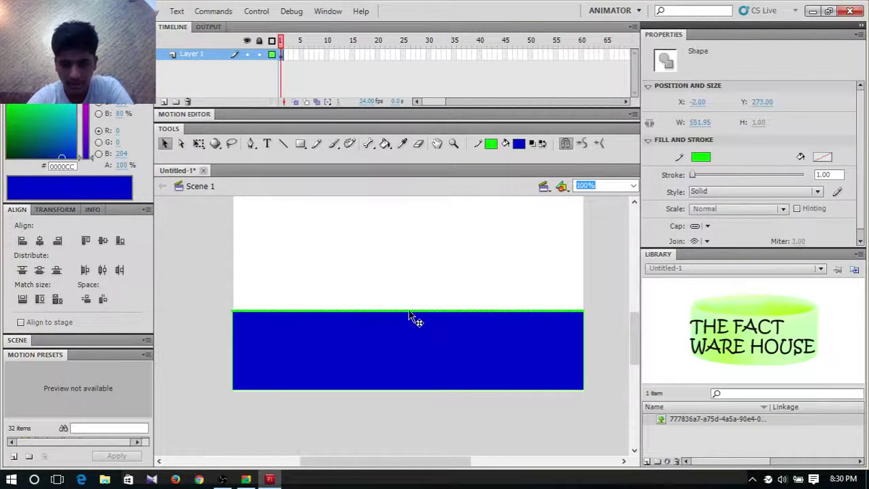
key("Delete")
left_click_drag(409, 317, 409, 299)
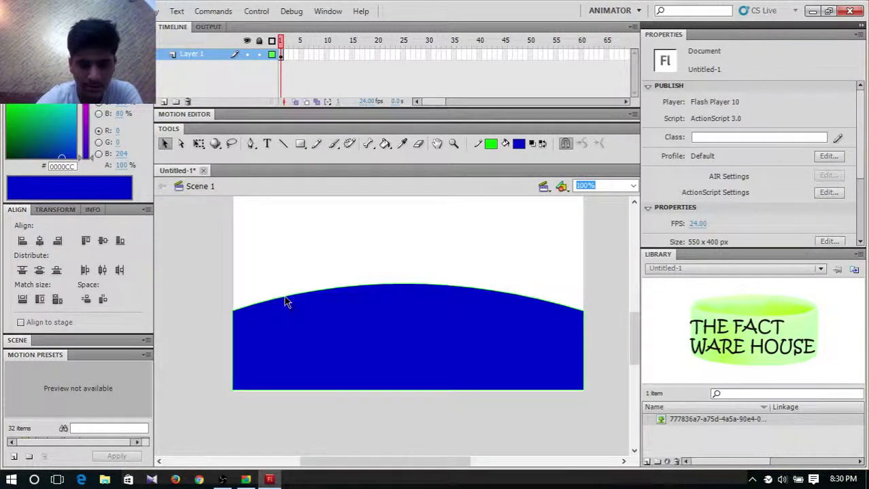
mouse_move(286, 302)
left_mouse_down()
mouse_move(264, 281)
mouse_move(269, 267)
mouse_move(330, 285)
mouse_move(330, 295)
mouse_move(392, 300)
mouse_move(237, 280)
mouse_move(287, 295)
mouse_move(285, 265)
mouse_move(290, 299)
mouse_move(284, 293)
left_mouse_up()
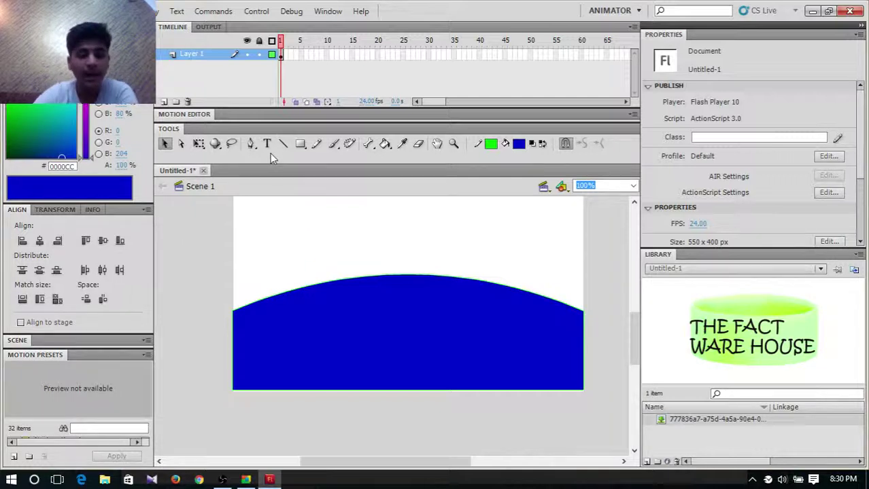
Step: Add three anchor points along the blue shape's arched top edge with the Pen tool: left part, right part and centre
left_click(250, 145)
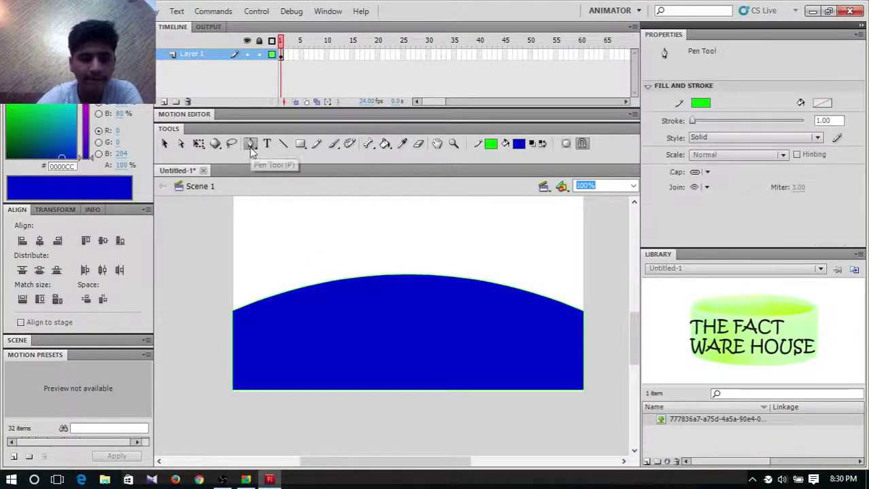
left_click(250, 146)
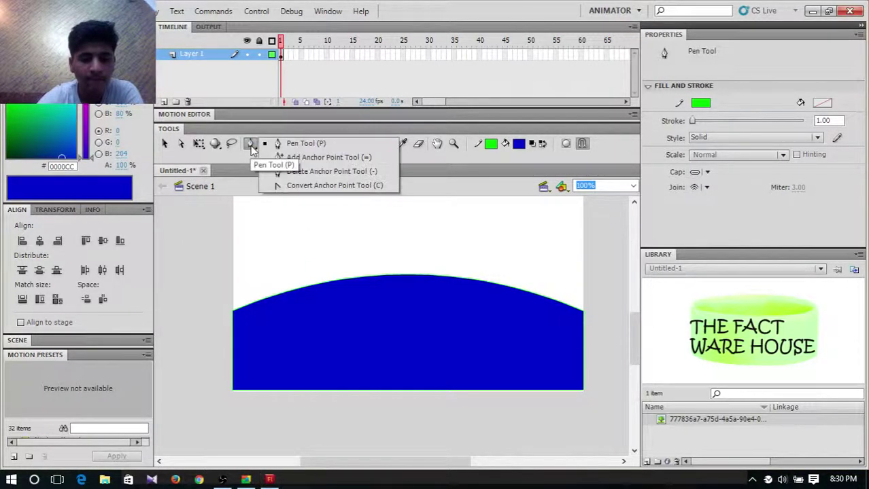
left_click(299, 142)
left_click(278, 298)
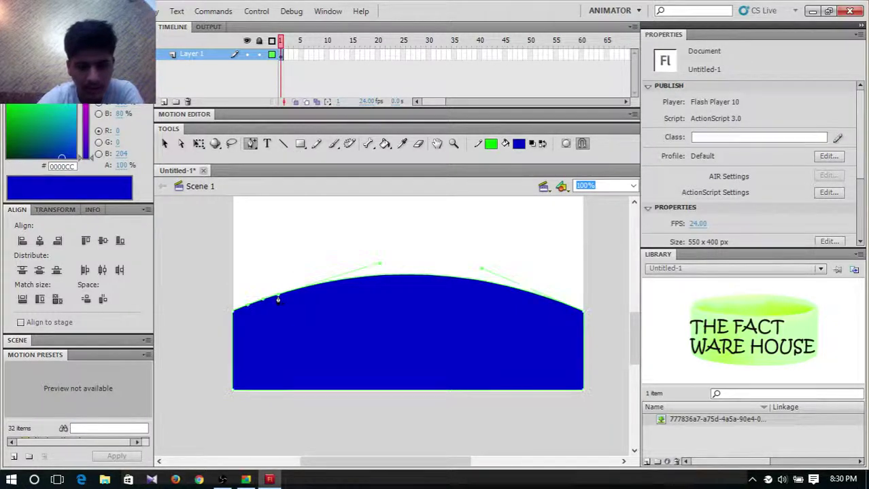
left_click(507, 290)
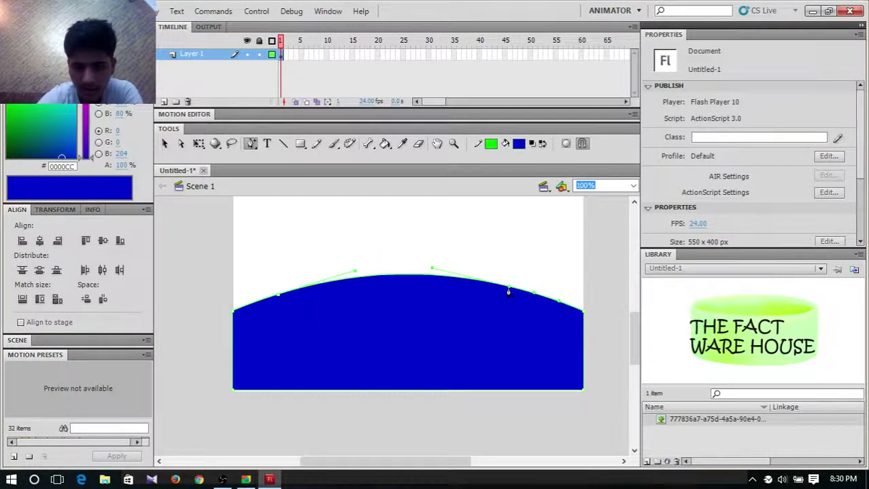
left_click(404, 279)
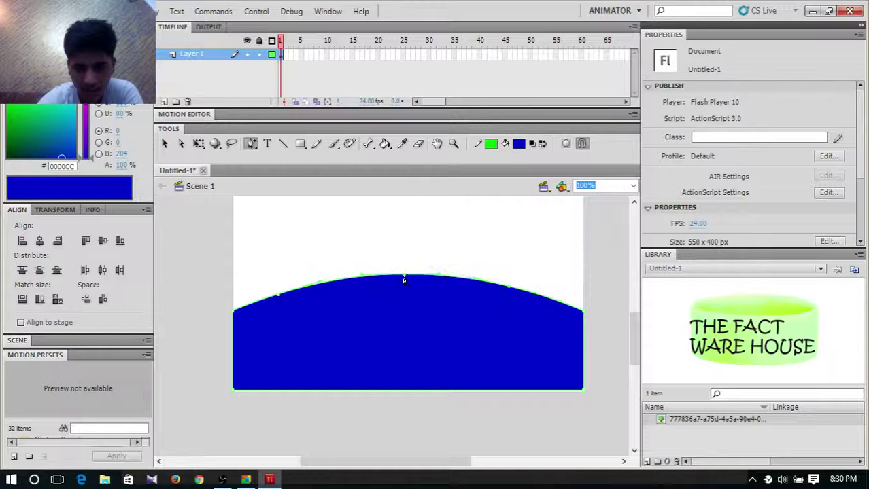
Step: Bend the left and right sections of the blue shape's top edge outward with the Selection tool into an uneven curve
left_click(165, 144)
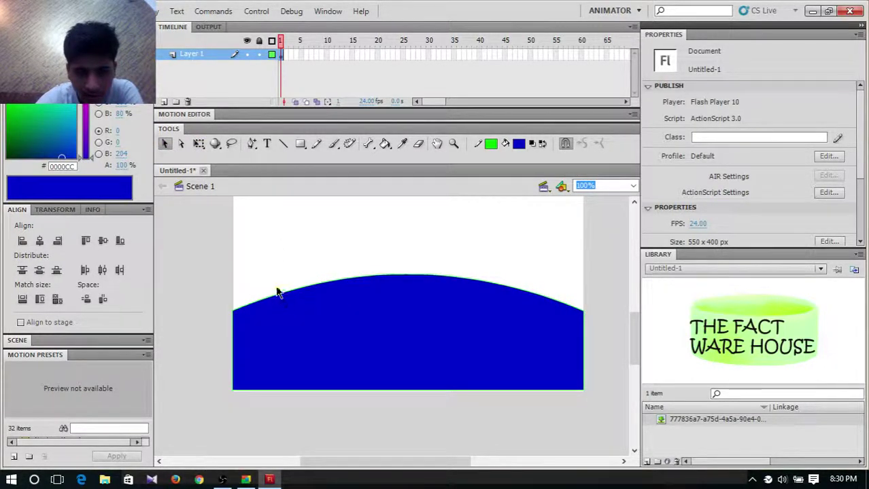
left_click_drag(278, 292, 272, 258)
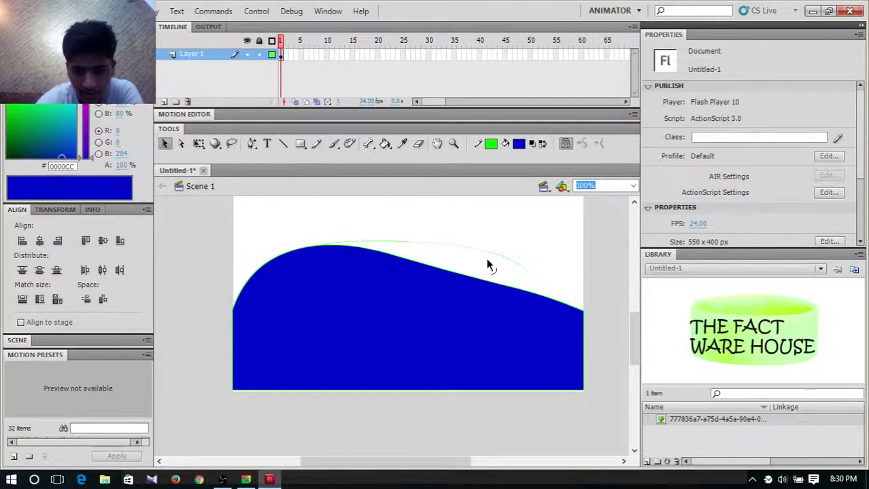
left_click_drag(487, 263, 529, 276)
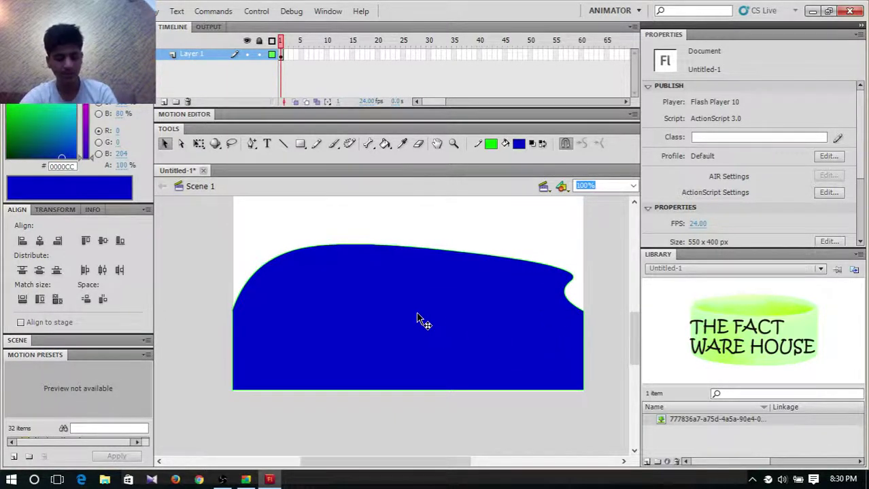
Step: Create a wide text block above the blue shape with the Text tool and enter a first name in capitals
left_click(266, 143)
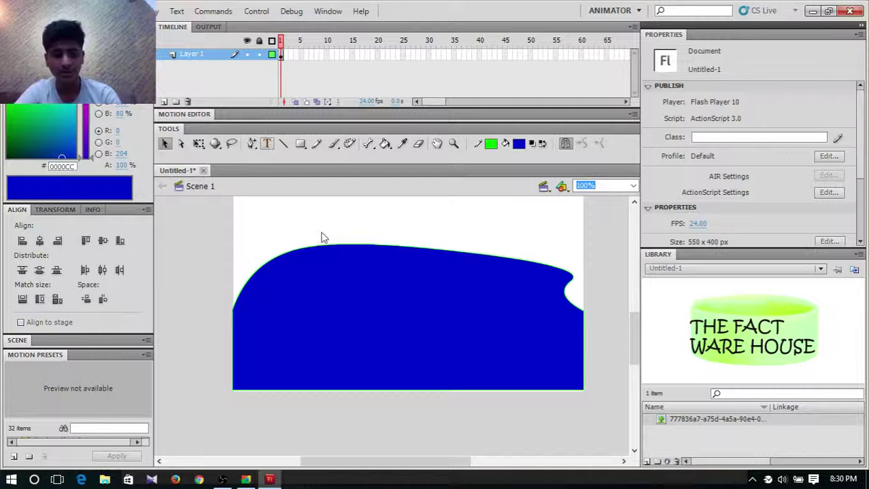
left_click(266, 144)
left_click_drag(274, 270, 454, 338)
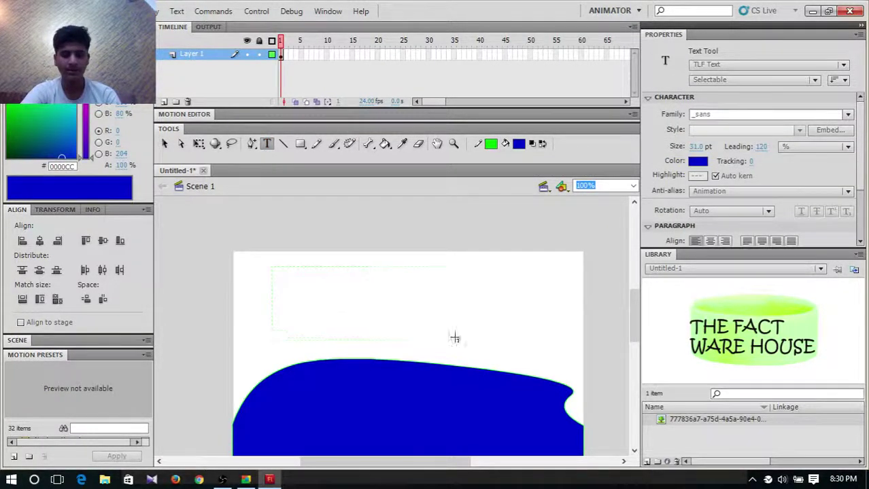
left_click_drag(565, 349, 568, 350)
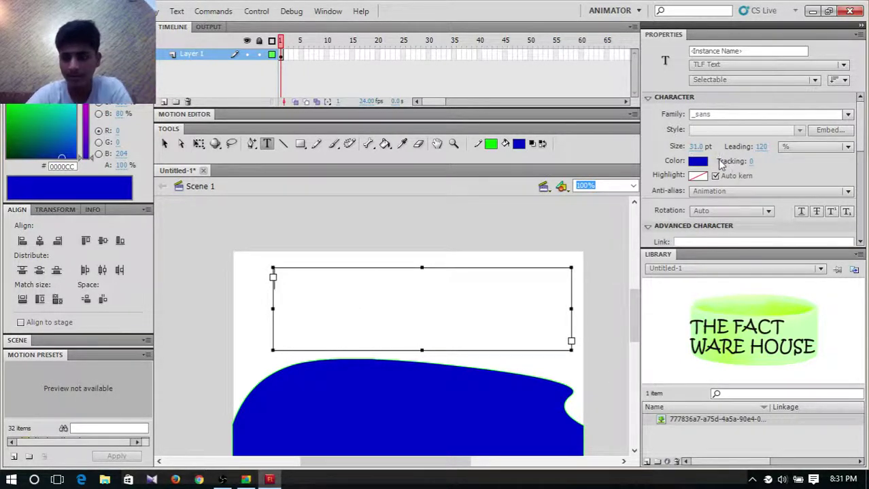
type("VASTVIK")
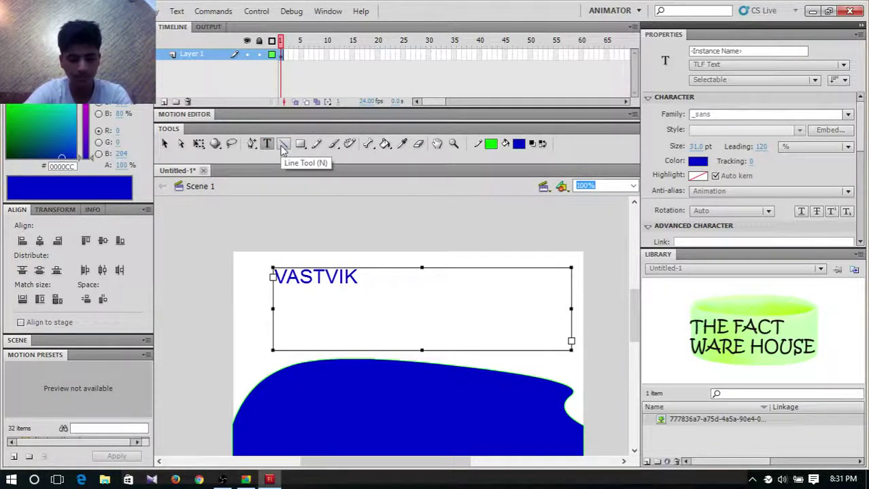
type("N")
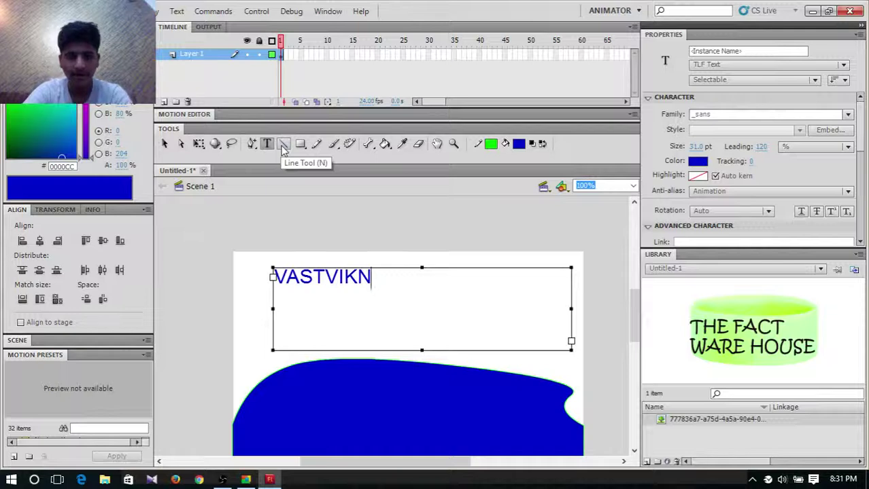
Step: Delete the stray trailing letter N from the name in the text block
left_click(284, 146)
scroll(408, 245, "down", 2)
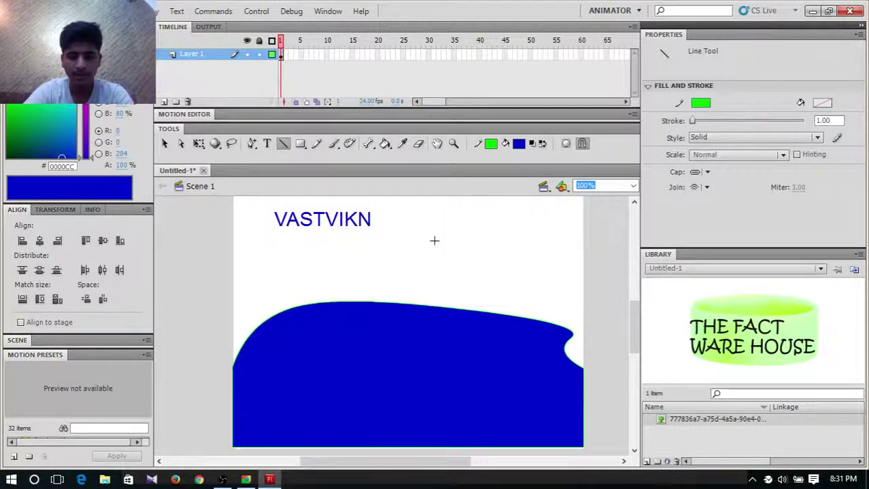
left_click(266, 144)
left_click(374, 217)
key("BackSpace")
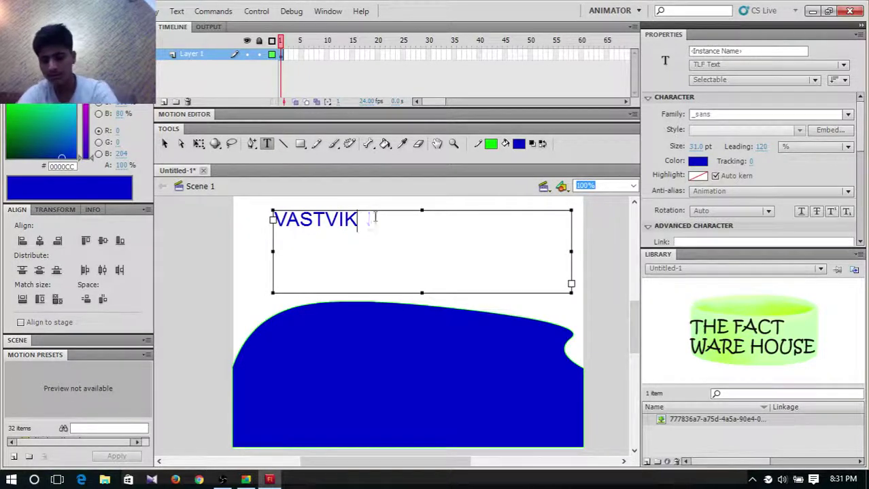
Step: Try the Line tool by drawing connected straight green lines beside the text, and undo them all
left_click(284, 144)
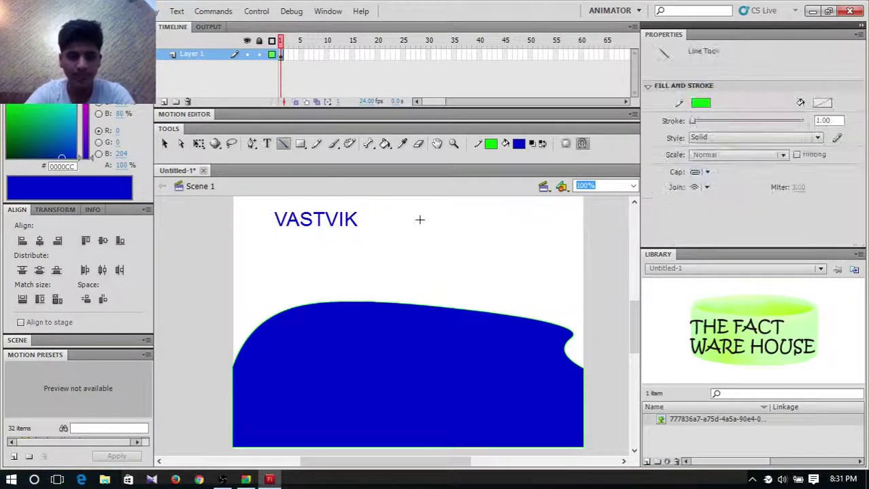
left_click_drag(421, 210, 523, 262)
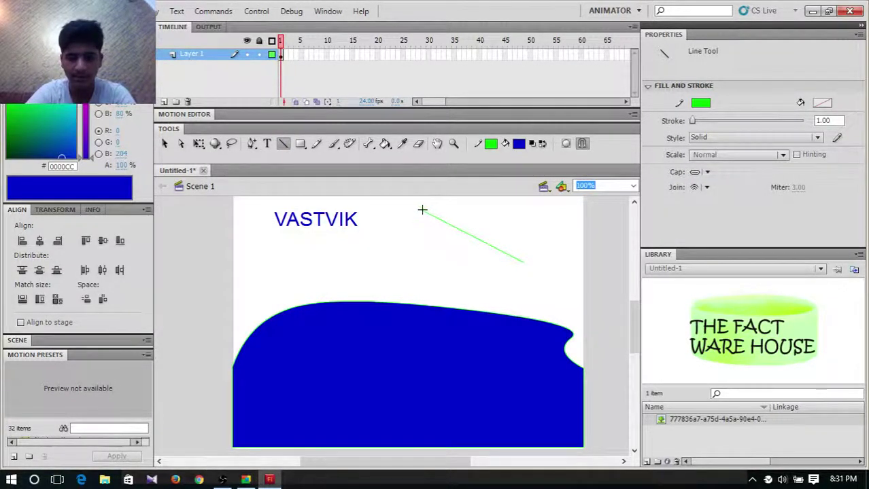
left_click_drag(414, 246, 522, 265)
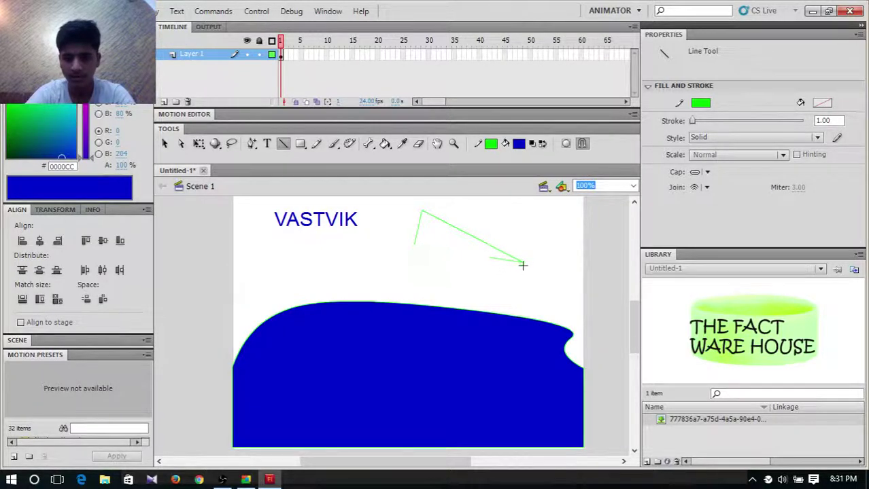
key("ctrl+z")
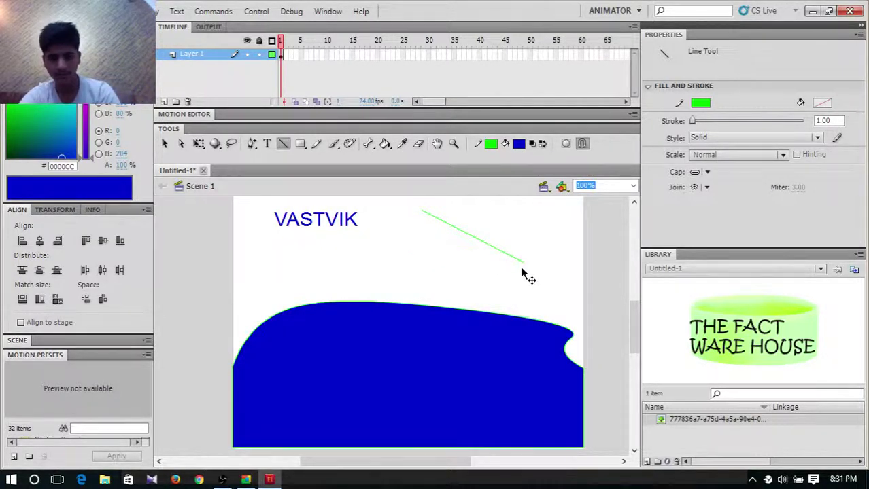
key("ctrl+z")
key("ctrl+z")
Step: Try a freehand Pencil stroke across the empty part of the text block and undo it
left_click(315, 146)
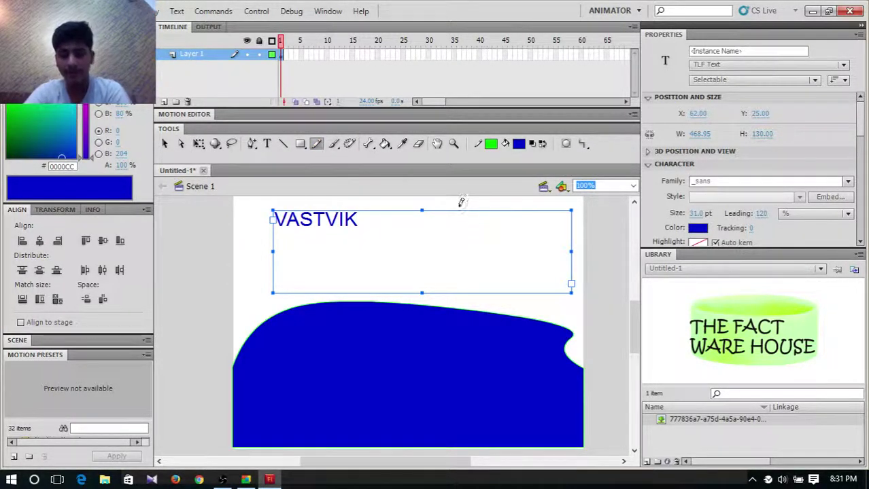
mouse_move(474, 204)
left_mouse_down()
mouse_move(547, 241)
mouse_move(582, 301)
mouse_move(395, 250)
mouse_move(497, 259)
mouse_move(485, 280)
left_mouse_up()
key("ctrl+z")
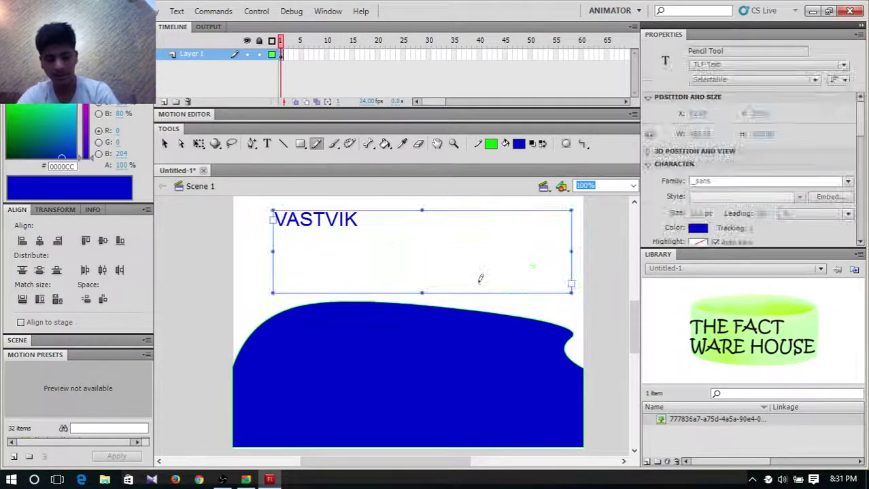
Step: Move the text block left to X 10, Y 25 with the Selection tool
left_click(164, 144)
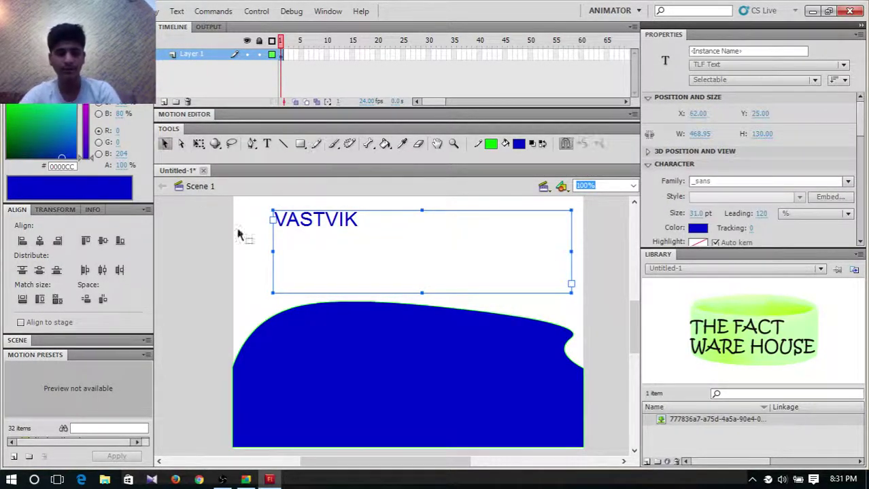
left_click(252, 266)
left_click_drag(311, 222, 278, 224)
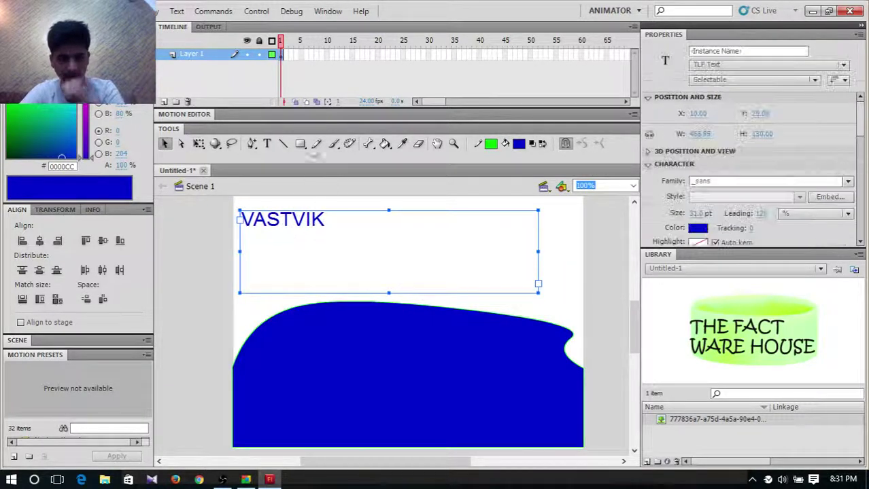
Step: Try a nearly vertical Pencil line between the text block and the stage's right edge, and undo it
left_click(316, 144)
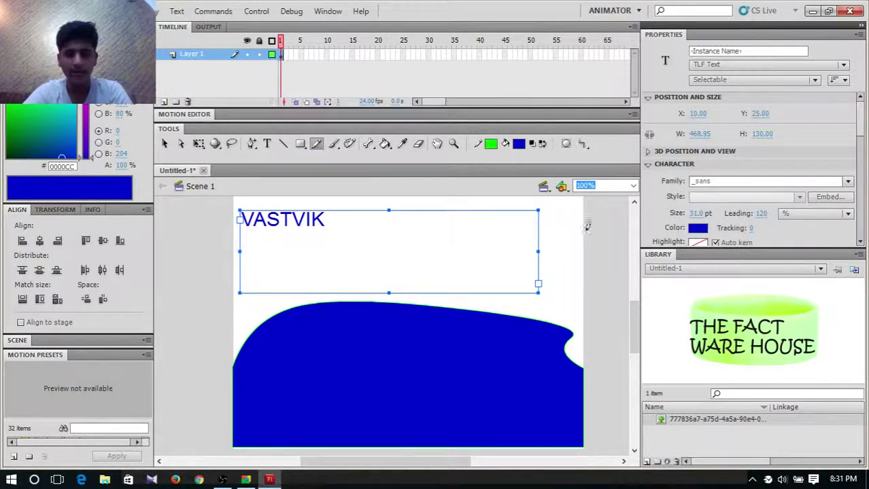
left_click(548, 202)
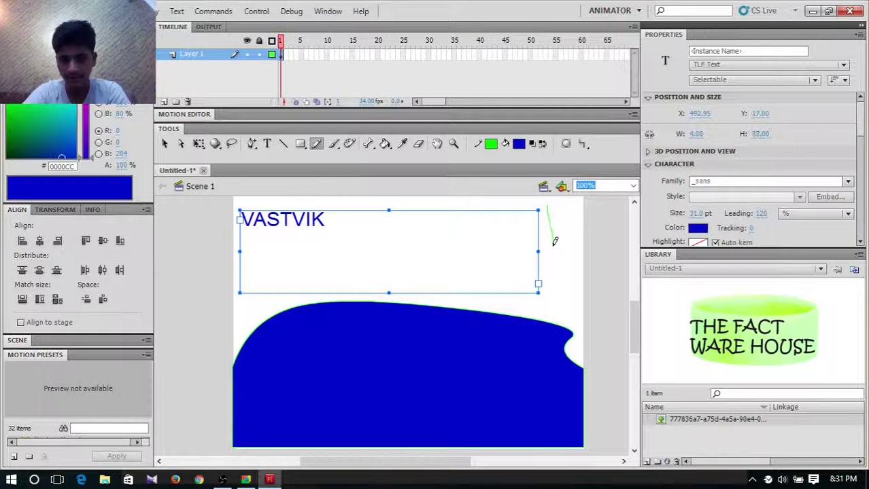
left_click_drag(554, 264, 554, 295)
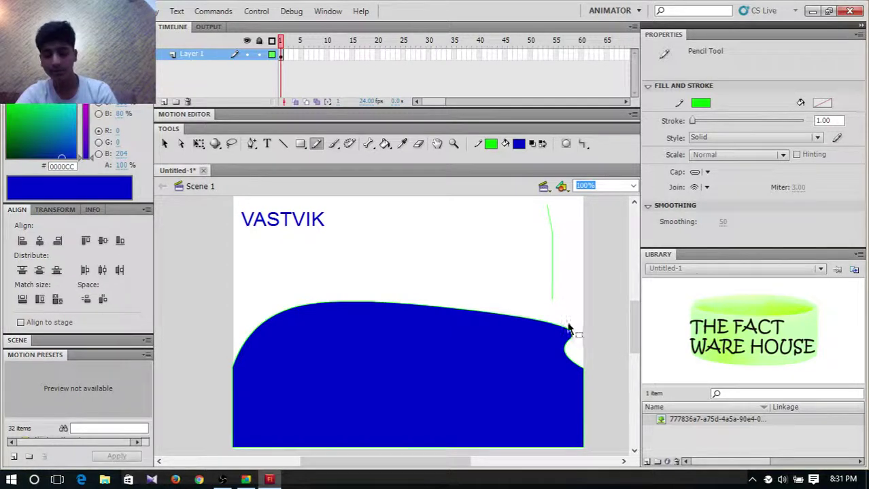
key("ctrl+z")
Step: Try the Brush tool with looping blue strokes to the right of the text, and undo all of them
left_click(333, 144)
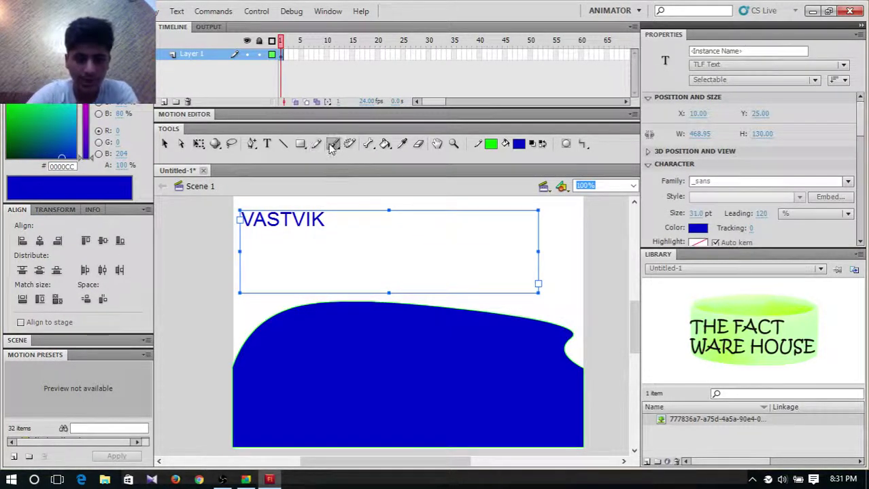
mouse_move(428, 252)
left_mouse_down()
mouse_move(496, 225)
mouse_move(493, 265)
mouse_move(467, 260)
mouse_move(464, 237)
mouse_move(538, 223)
mouse_move(523, 254)
left_mouse_up()
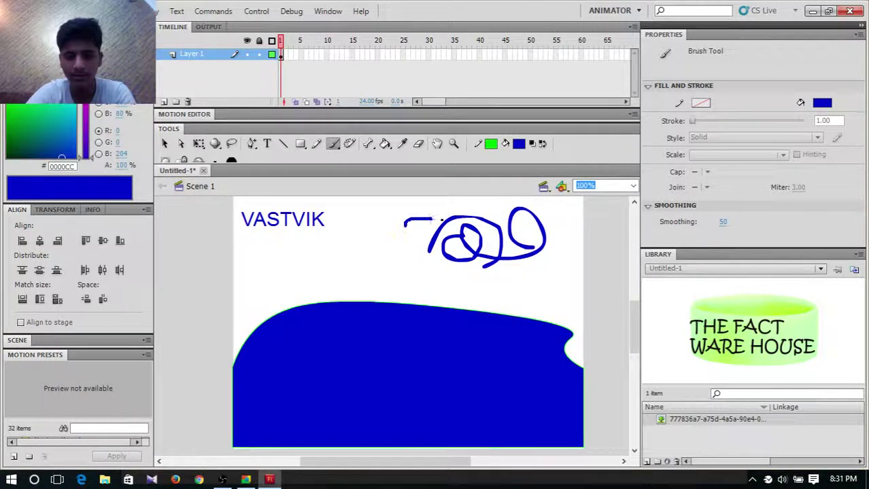
mouse_move(442, 220)
left_mouse_down()
mouse_move(368, 240)
mouse_move(462, 242)
mouse_move(435, 265)
left_mouse_up()
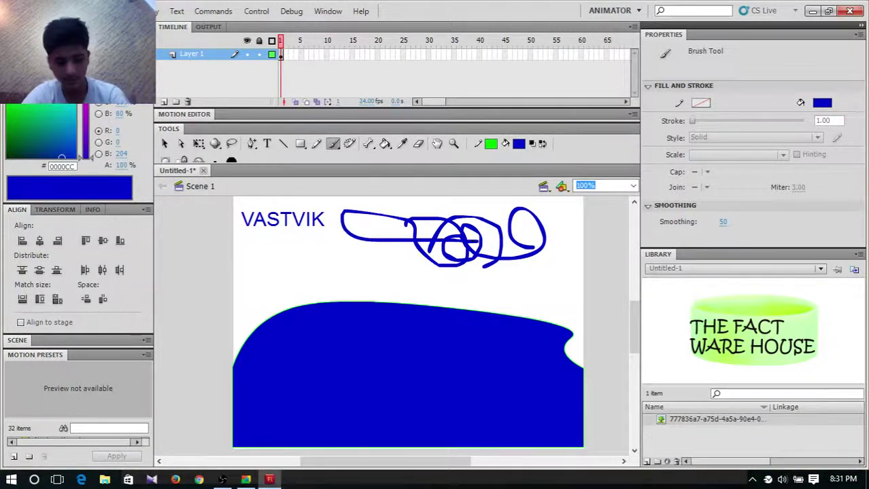
key("ctrl+z")
key("ctrl+z")
key("ctrl+z")
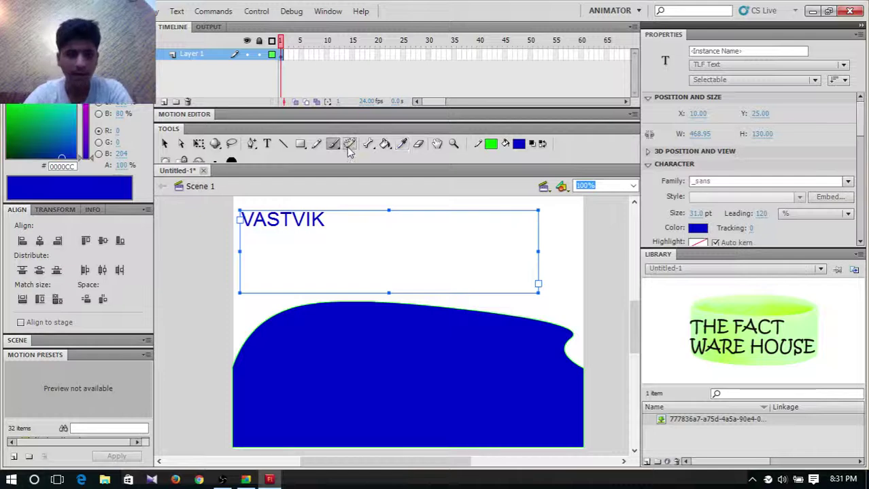
Step: Grow green vines with yellow flowers above the blue shape using the Deco tool's Vine Fill effect
left_click(349, 145)
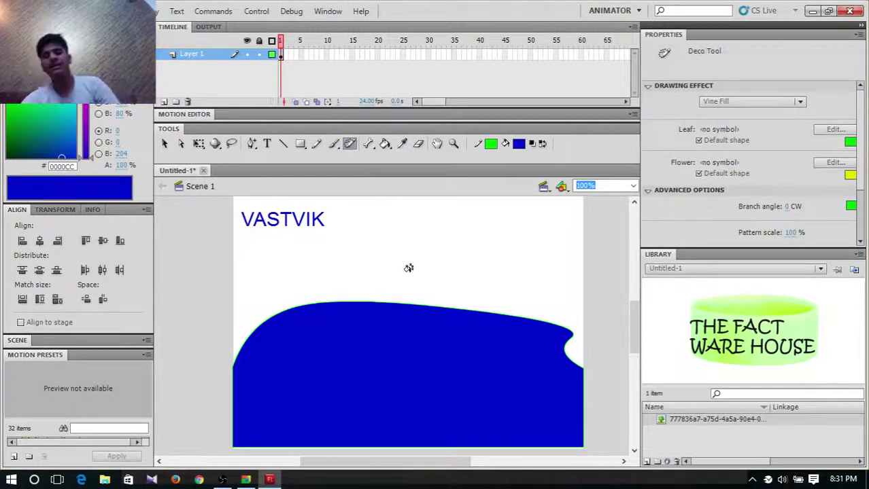
left_click(386, 258)
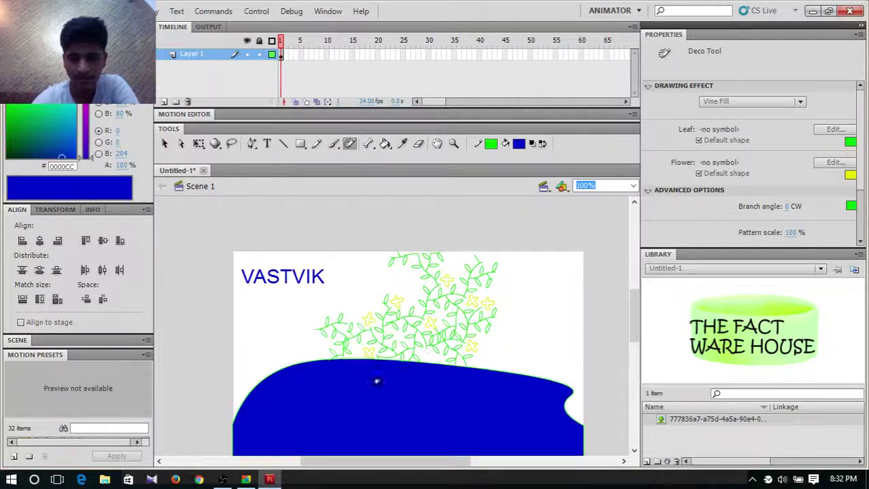
left_click(352, 301)
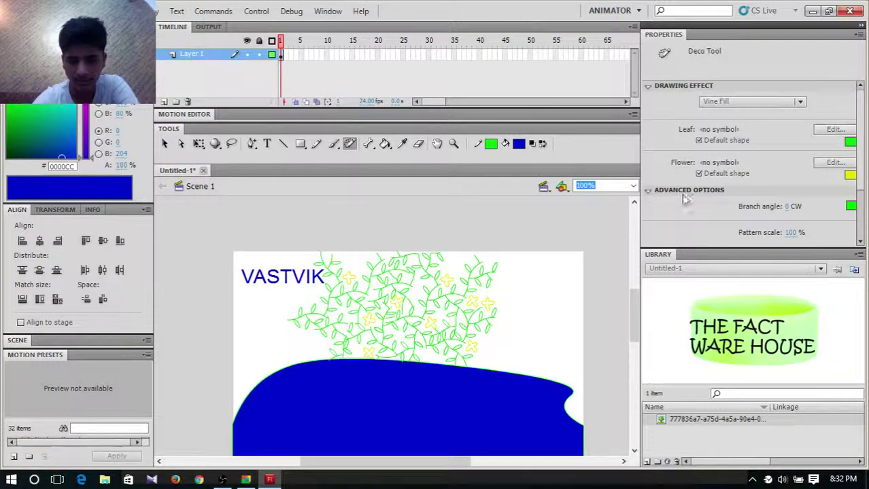
Step: Try the Deco tool's Fire Animation effect in an arc above the blue shape, preview the movie, and undo the animation
left_click(799, 102)
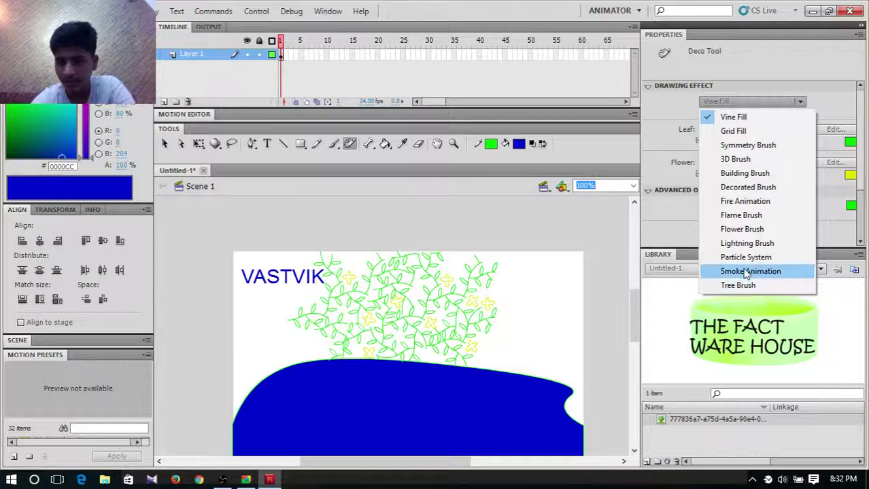
left_click(760, 202)
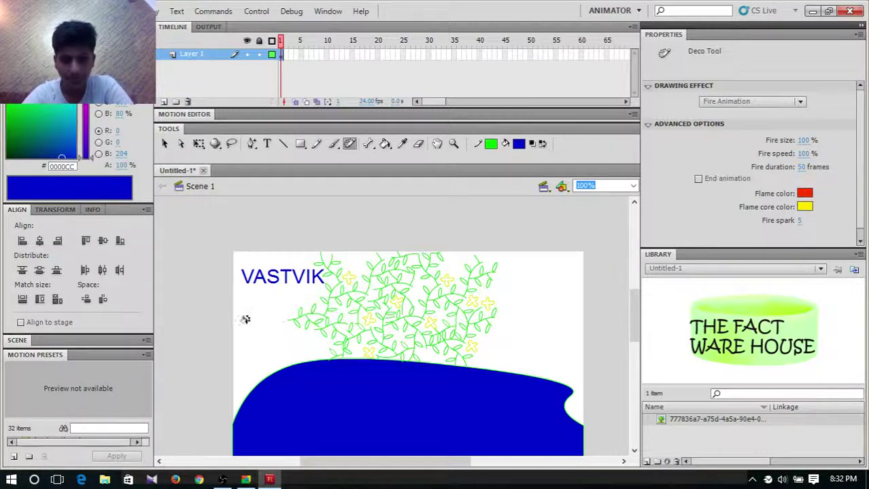
mouse_move(246, 315)
left_mouse_down()
mouse_move(318, 288)
mouse_move(423, 284)
mouse_move(487, 295)
mouse_move(541, 320)
mouse_move(547, 350)
mouse_move(488, 363)
mouse_move(380, 347)
mouse_move(272, 374)
mouse_move(272, 389)
mouse_move(343, 411)
mouse_move(500, 412)
mouse_move(520, 421)
mouse_move(520, 382)
mouse_move(459, 330)
mouse_move(364, 321)
mouse_move(314, 330)
mouse_move(310, 355)
mouse_move(320, 358)
mouse_move(500, 254)
mouse_move(430, 317)
mouse_move(384, 387)
mouse_move(394, 388)
mouse_move(455, 197)
left_mouse_up()
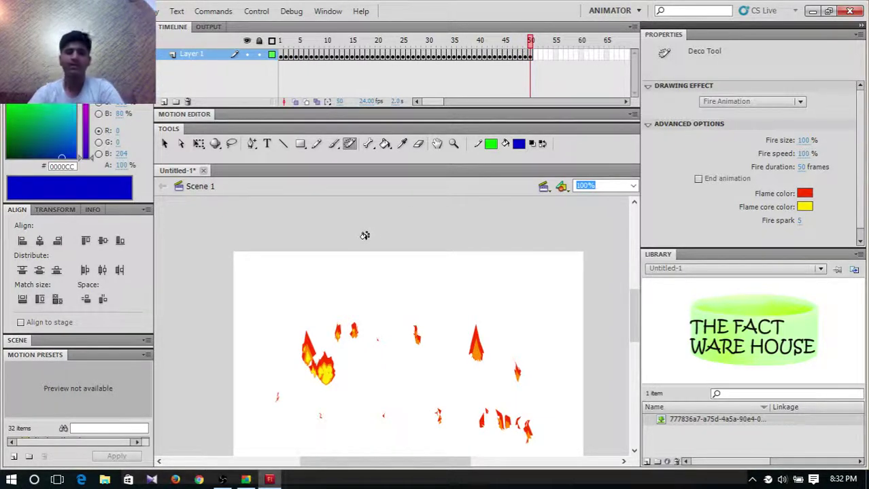
key("ctrl+Return")
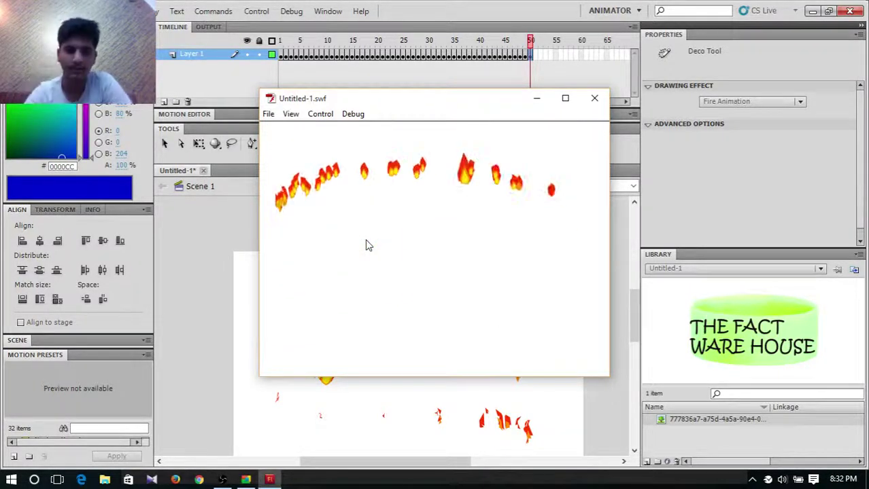
left_click(595, 99)
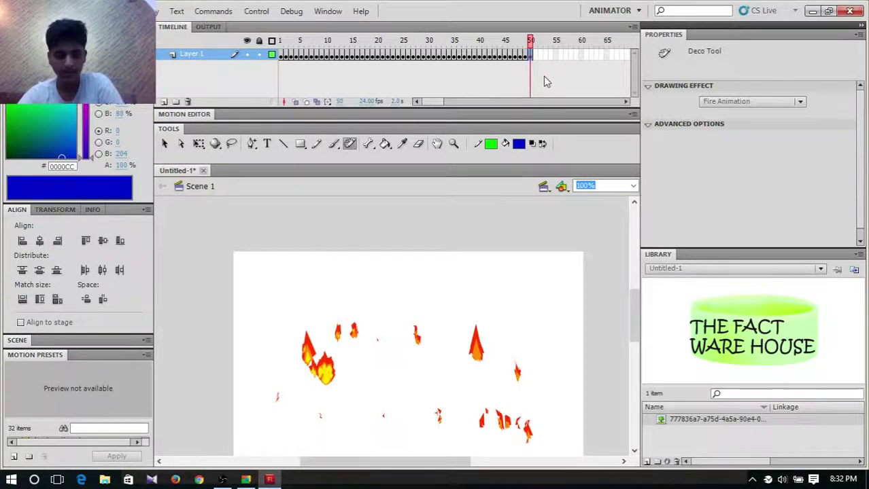
key("ctrl+z")
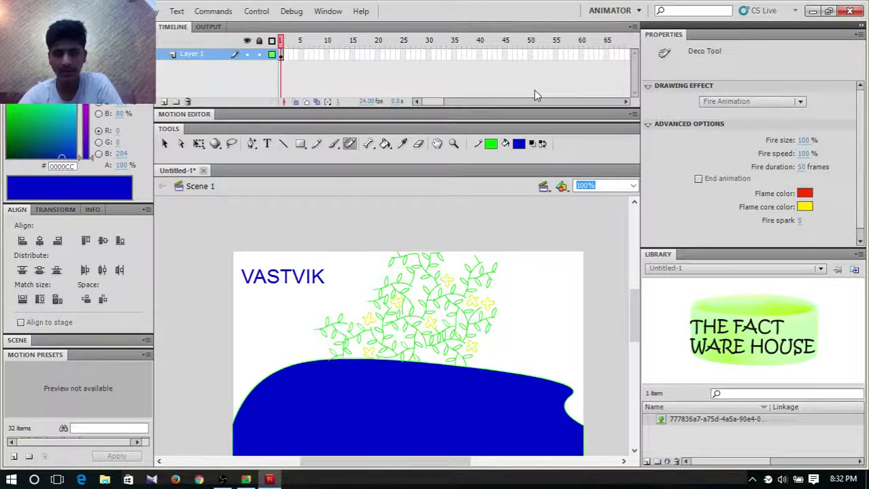
Step: Undo the vine fill completely, and move the text block back to X 8, Y 25 with the Selection tool
scroll(547, 197, "down", 2)
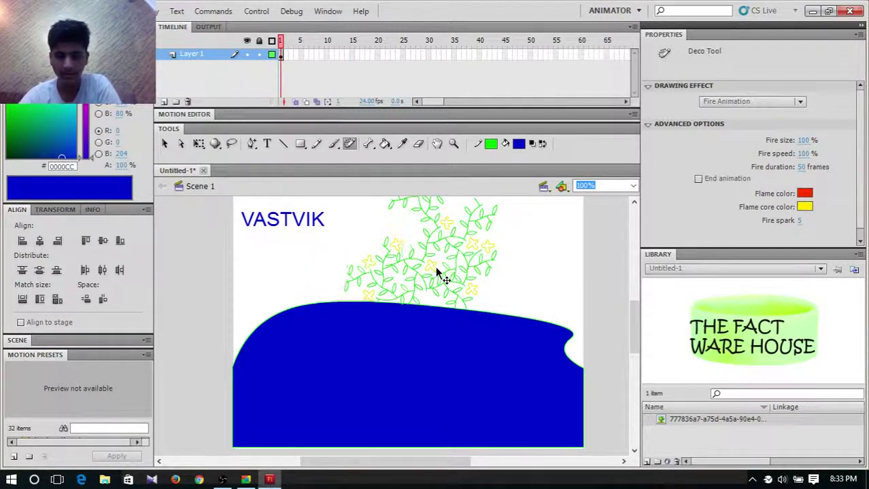
key("ctrl+z")
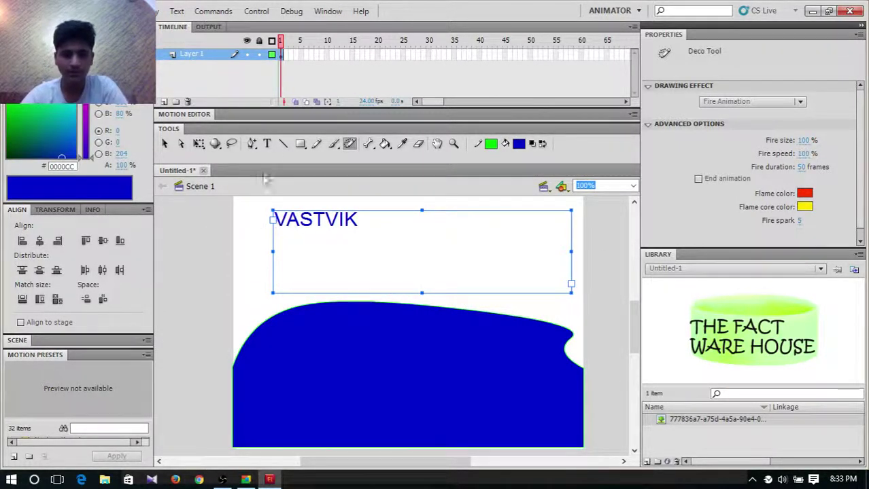
left_click(164, 143)
left_click_drag(325, 246, 300, 248)
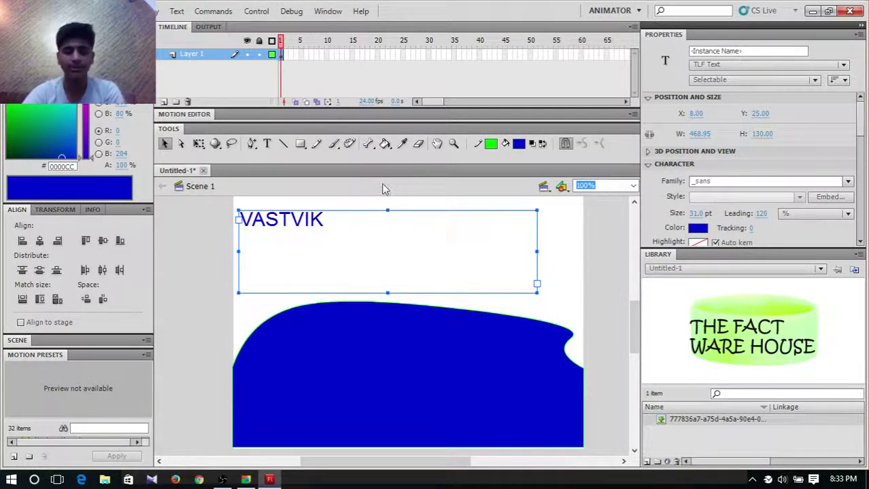
Step: Try the Eraser tool with sweeping strokes across the upper part of the blue shape, and undo the erasing
left_click(419, 144)
mouse_move(474, 346)
left_mouse_down()
mouse_move(411, 285)
mouse_move(531, 340)
mouse_move(393, 296)
mouse_move(170, 262)
mouse_move(207, 311)
mouse_move(297, 291)
mouse_move(158, 295)
left_mouse_up()
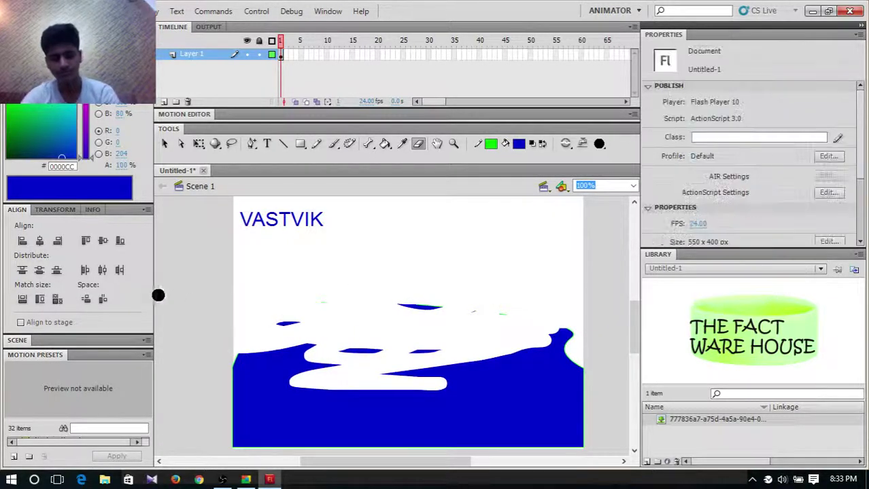
key("ctrl+z")
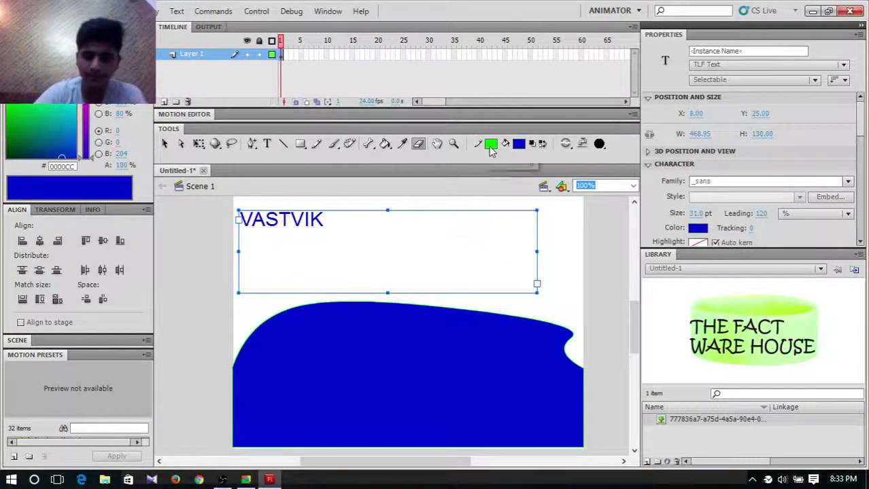
Step: Swap the stroke and fill colors back and forth, and try another eraser stroke on the blue shape before undoing it
left_click(545, 147)
left_click(545, 146)
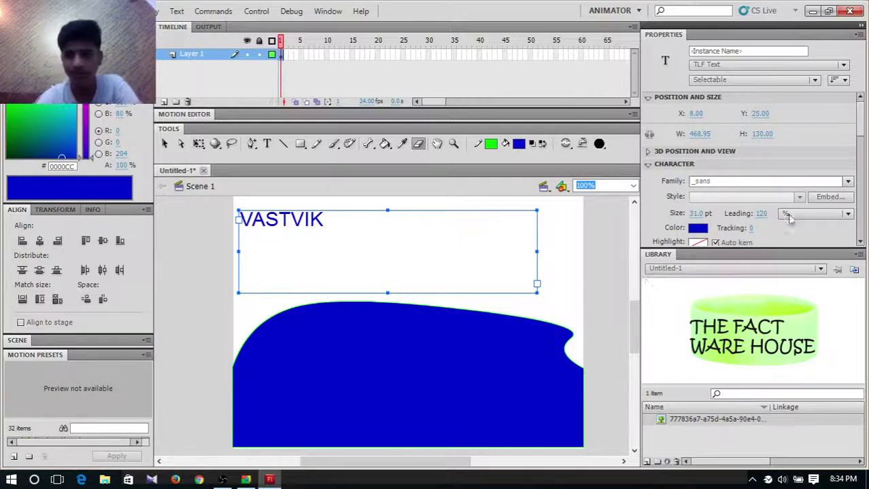
left_click(423, 276)
mouse_move(578, 367)
left_mouse_down()
mouse_move(428, 370)
mouse_move(254, 348)
mouse_move(484, 320)
left_mouse_up()
key("ctrl+z")
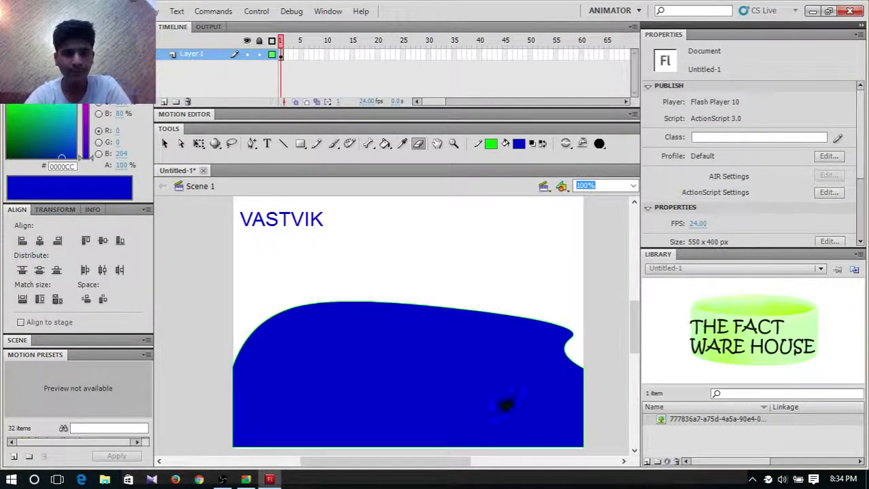
Step: Cut the blue fill and the curved green outline along its upper edge from the stage
left_click(164, 144)
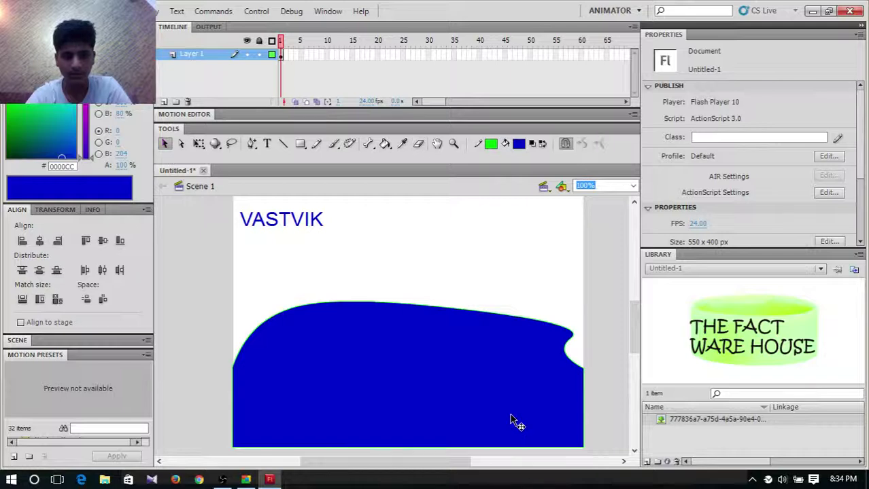
left_click(450, 389)
right_click(449, 383)
left_click(505, 132)
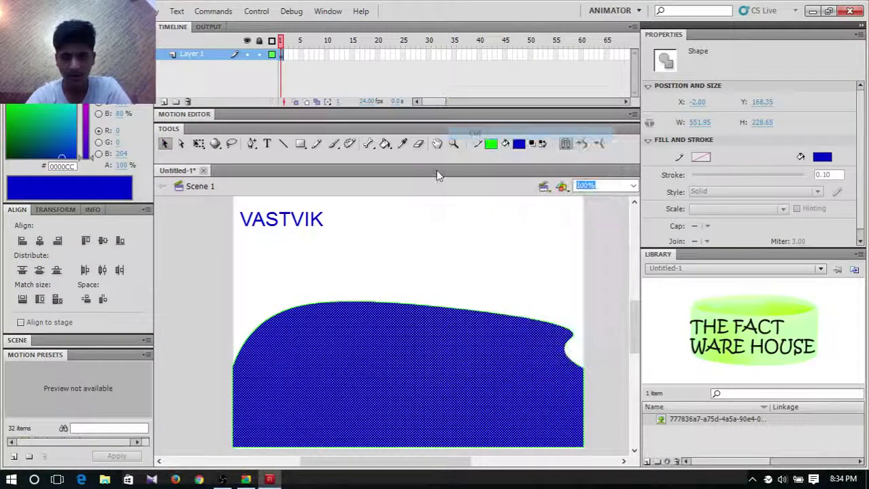
left_click(355, 305)
right_click(355, 305)
left_click(428, 86)
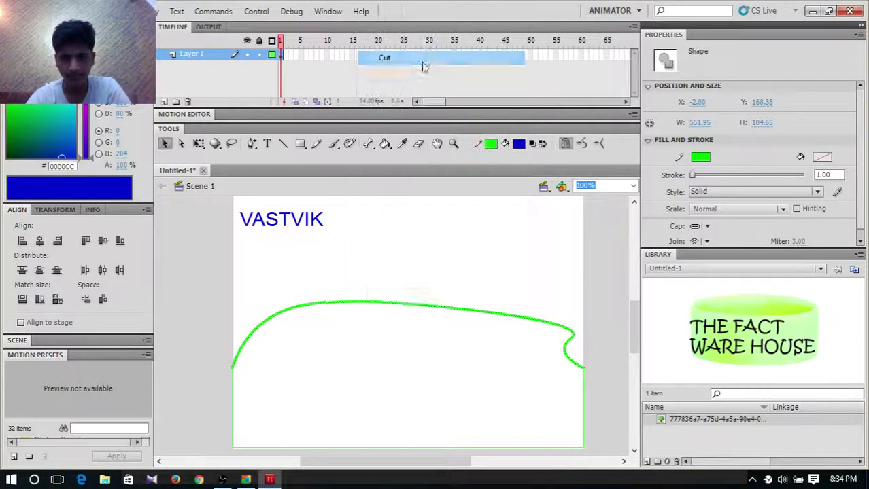
Step: Cut the remaining straight green outline segments along the stage's bottom, left and right edges
left_click_drag(192, 277, 642, 461)
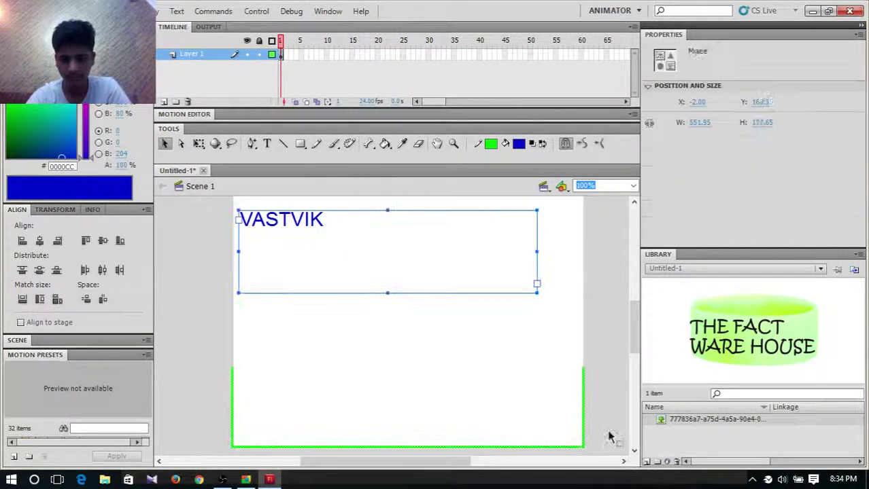
left_click(563, 395)
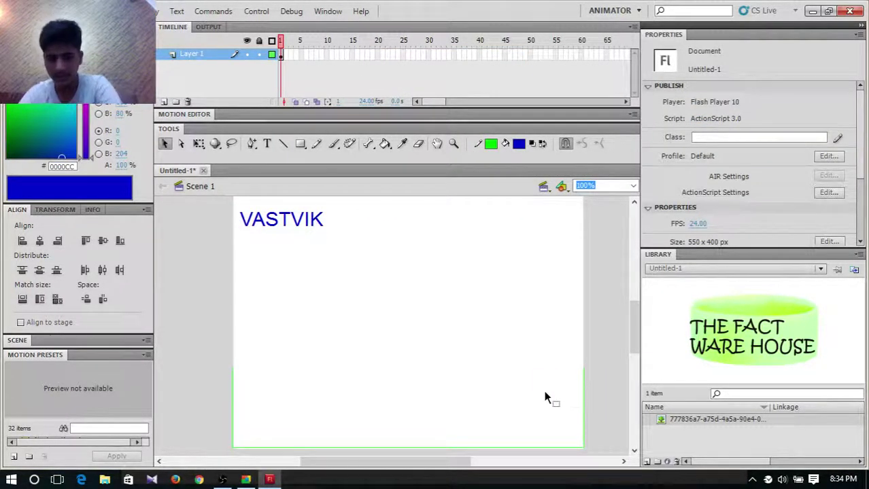
left_click_drag(200, 352, 621, 456)
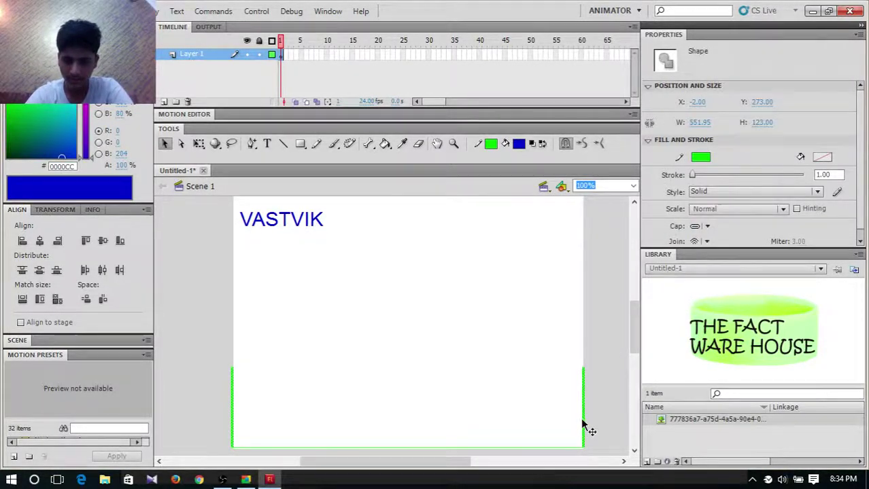
right_click(582, 427)
left_click(614, 186)
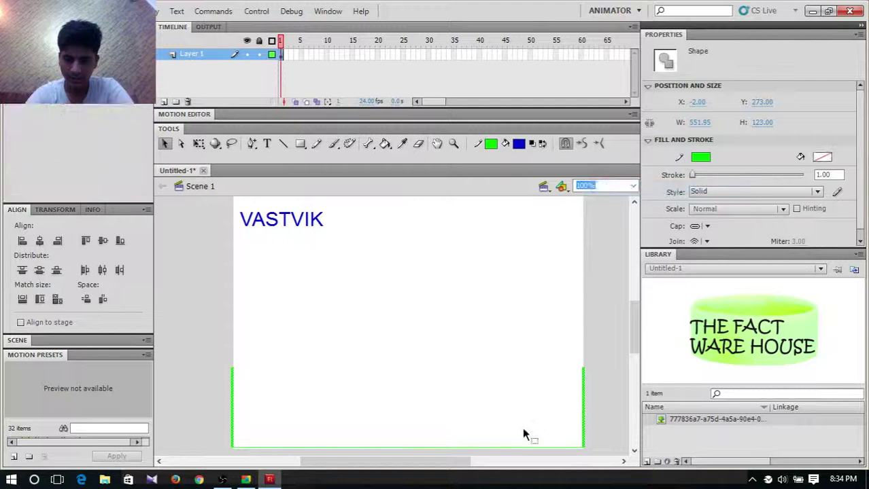
right_click(539, 451)
left_click(612, 202)
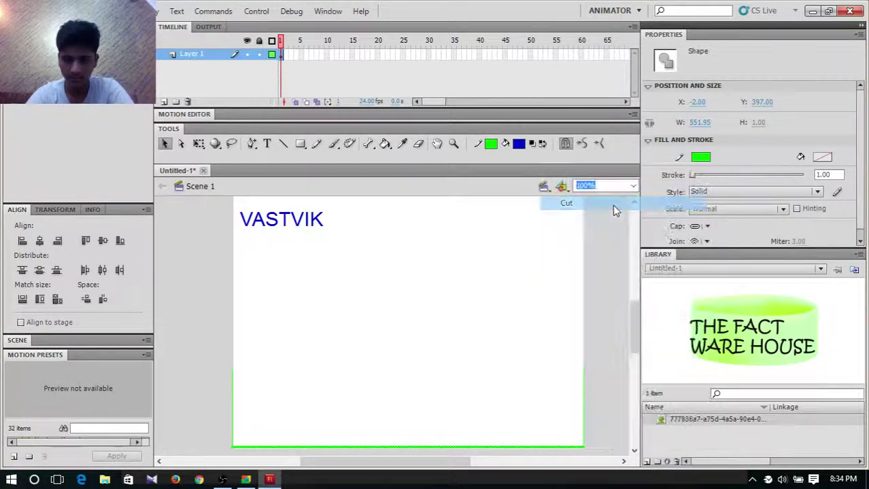
right_click(232, 393)
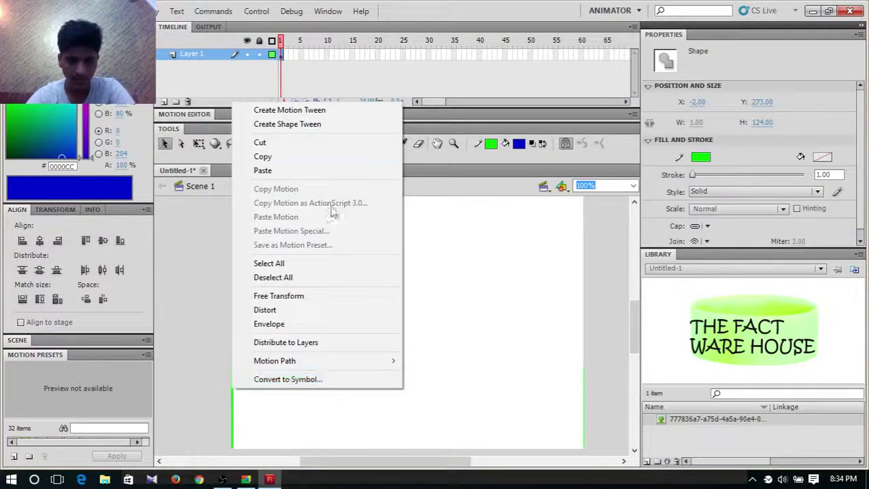
left_click(336, 143)
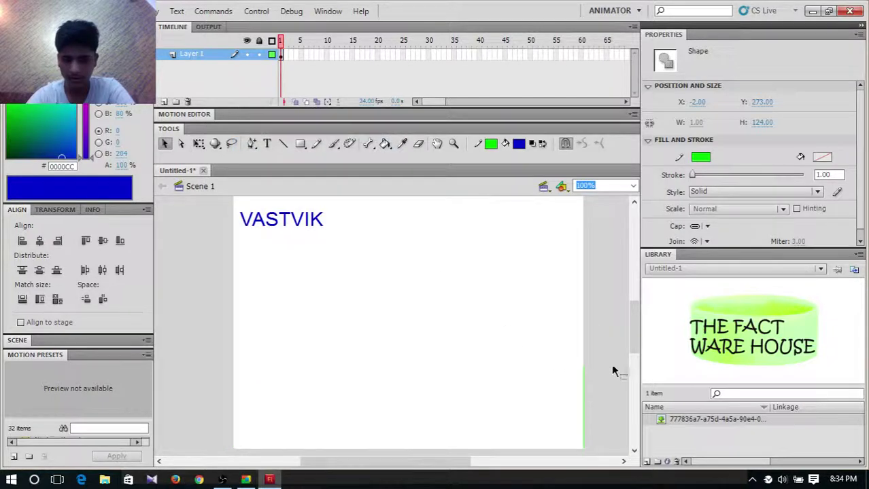
right_click(582, 384)
left_click(642, 136)
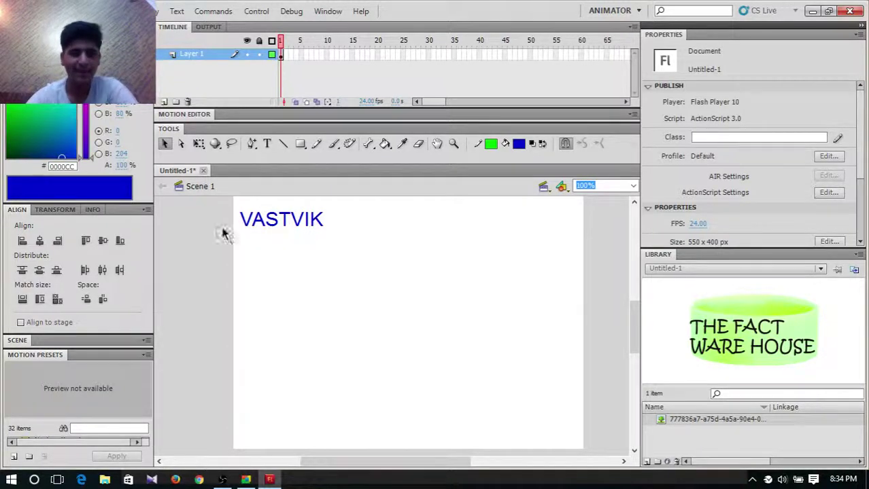
Step: Draw a vertical black line with a 6.30 stroke in the lower middle of the stage as a stick figure's body
left_click(279, 146)
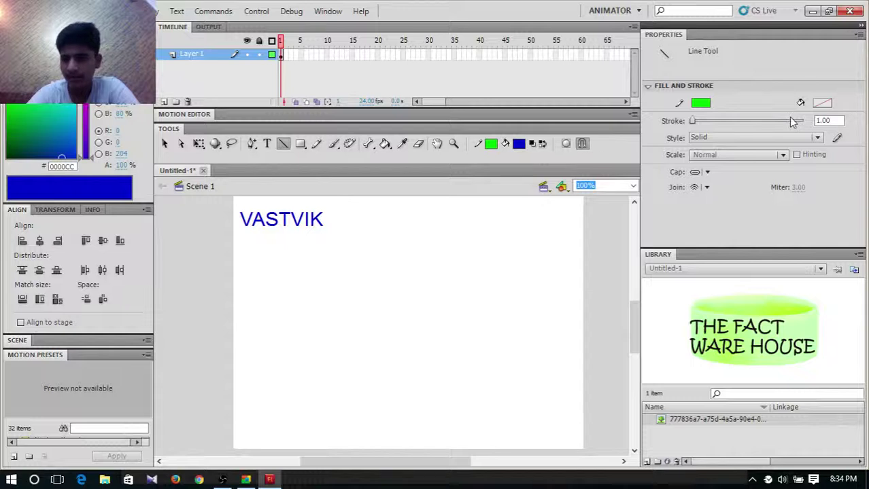
left_click(700, 103)
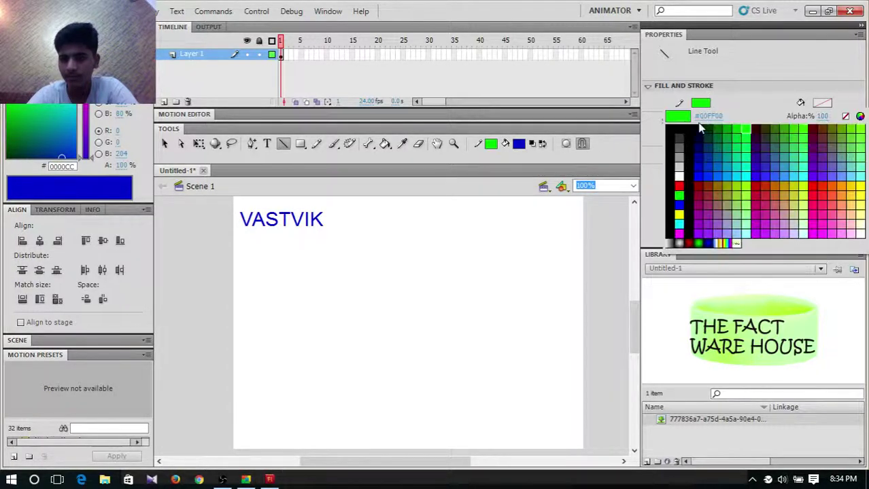
left_click(694, 151)
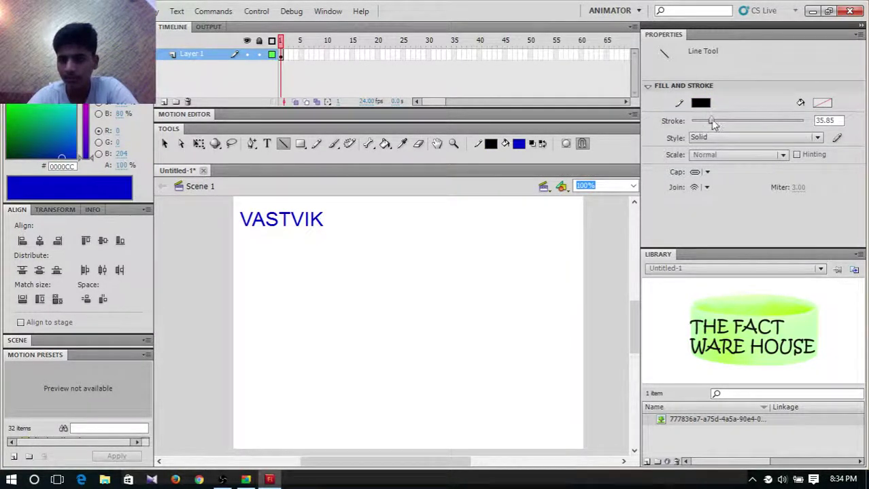
left_click_drag(712, 124, 694, 124)
left_click_drag(401, 329, 399, 392)
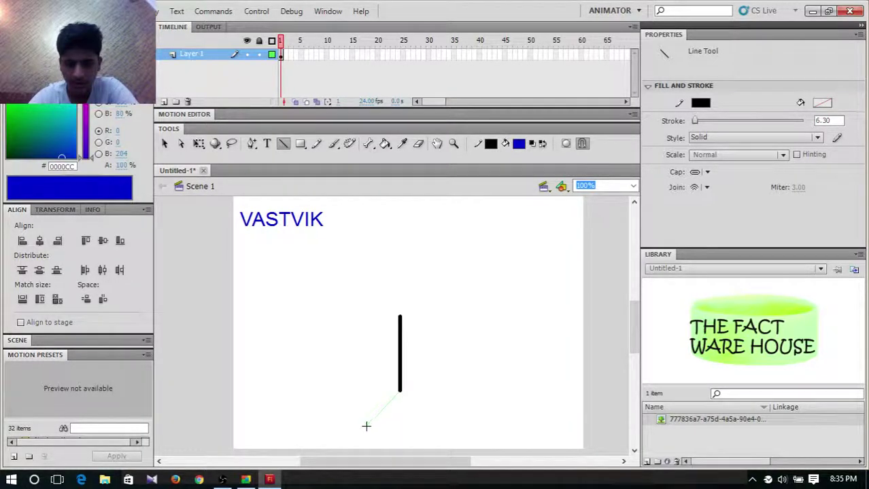
Step: Add two diagonal legs at the body's lower end and two downward-sloping arms near its upper end using the Line tool
left_click_drag(366, 426, 365, 429)
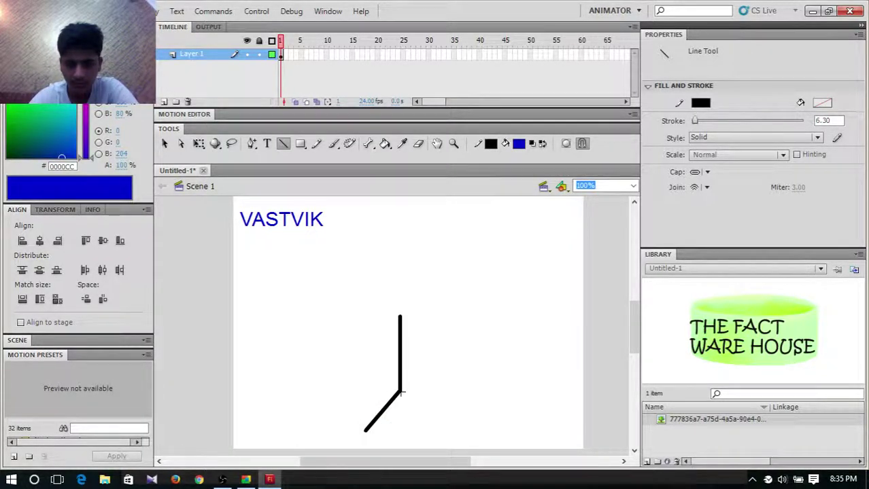
left_click_drag(435, 425, 437, 430)
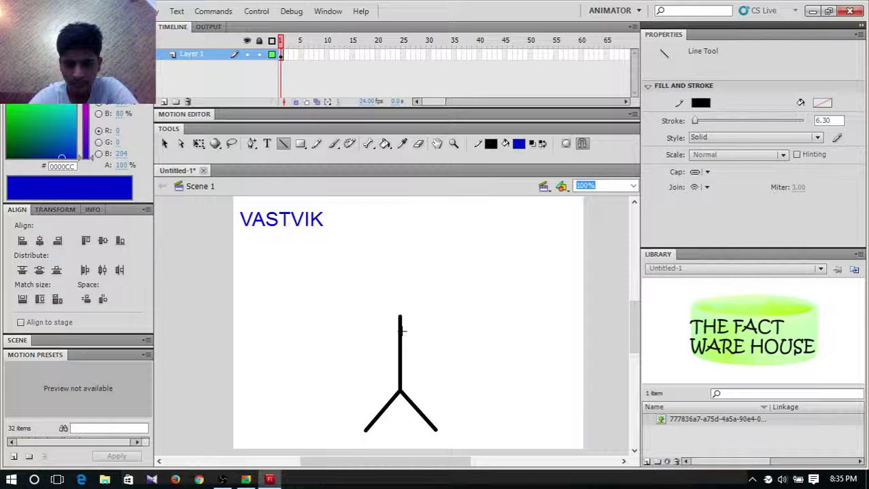
left_click_drag(434, 338, 451, 362)
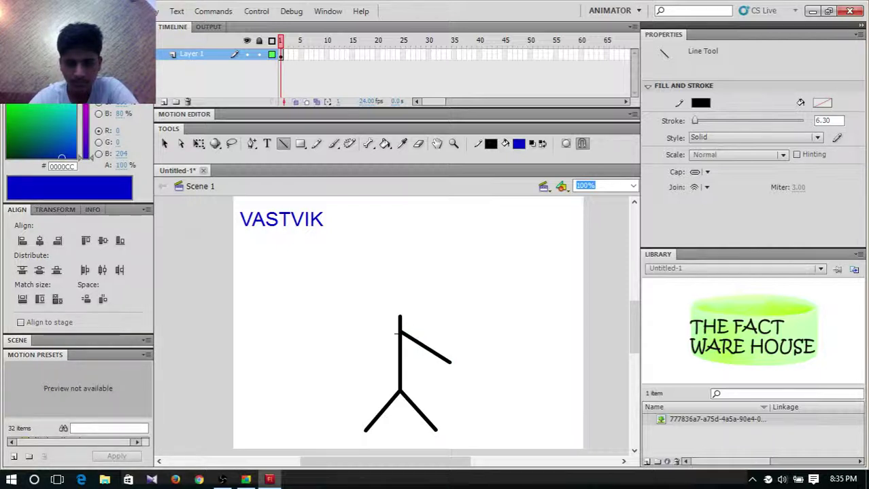
left_click_drag(399, 333, 353, 355)
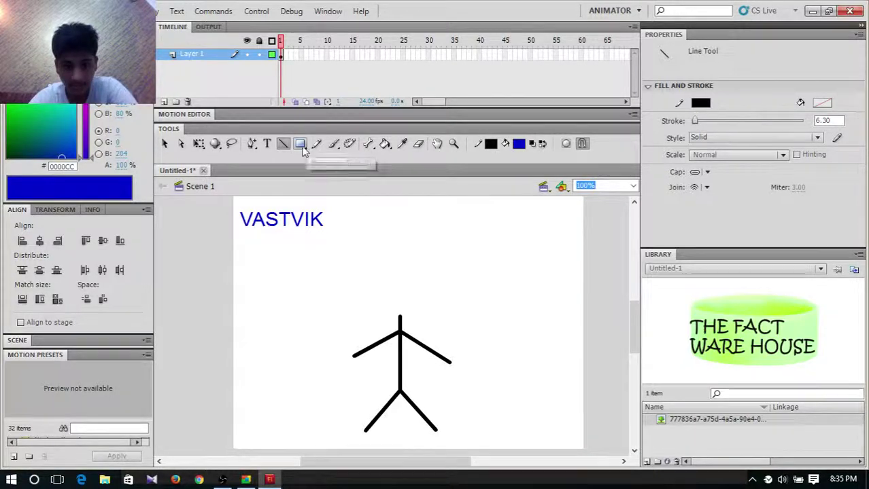
Step: Draw a blue-filled circle with a black outline on top of the body as the stick figure's head using the Oval tool
left_click(300, 144)
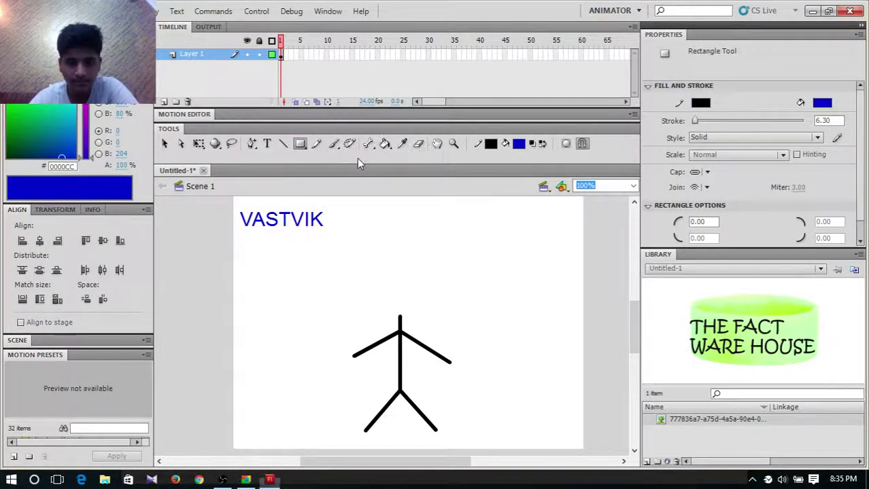
key("o")
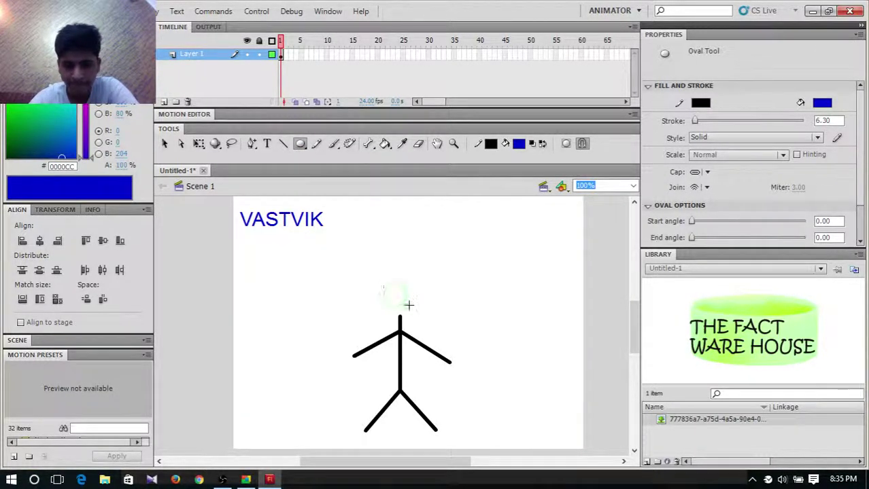
left_click_drag(409, 305, 419, 320)
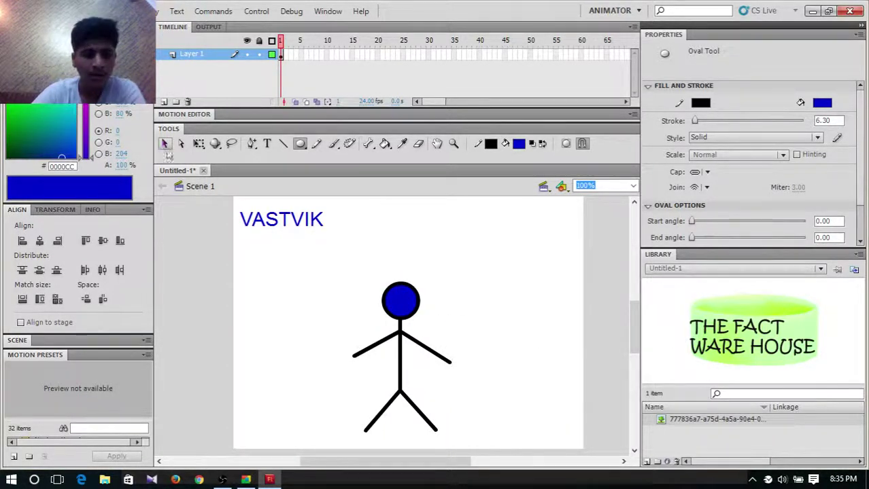
Step: Try to add a bone along the stick figure's right-hand arm with the Bone tool, from the shoulder to the arm's end
left_click(164, 145)
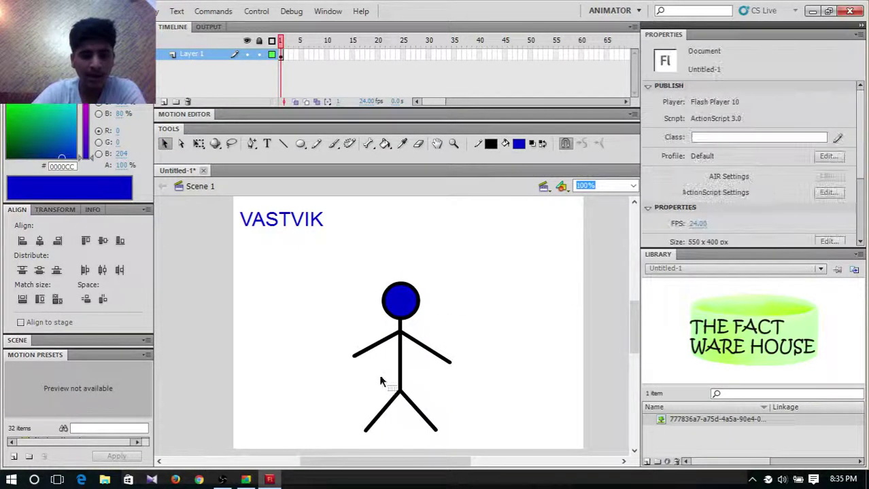
left_click(368, 145)
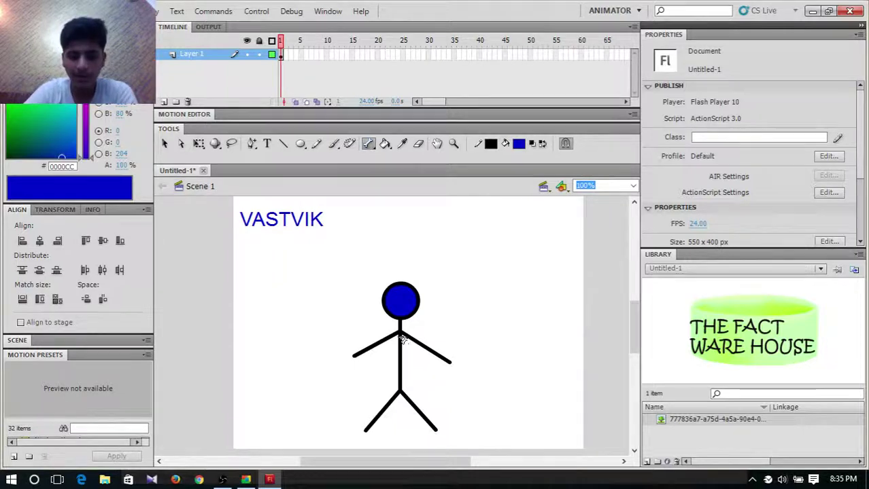
left_click_drag(401, 332, 457, 368)
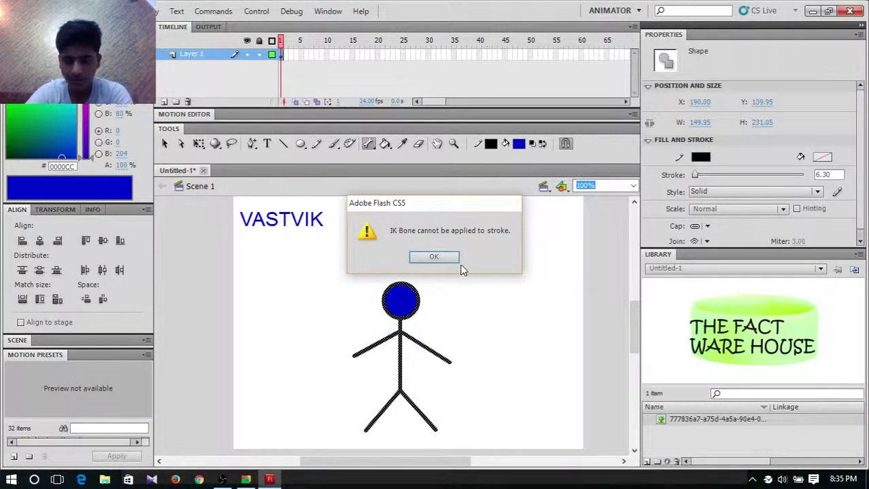
left_click(446, 261)
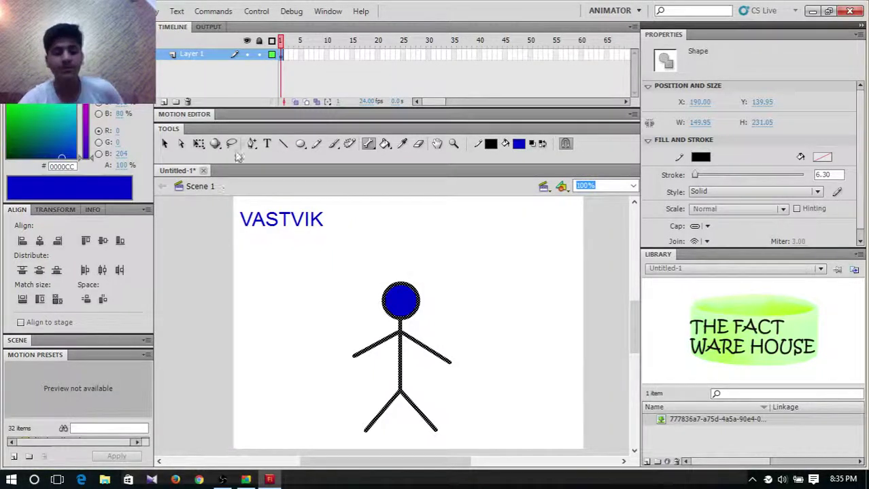
Step: Convert the stick figure's right-hand leg line to a movie clip symbol named LEG(RIGHT)
left_click(164, 143)
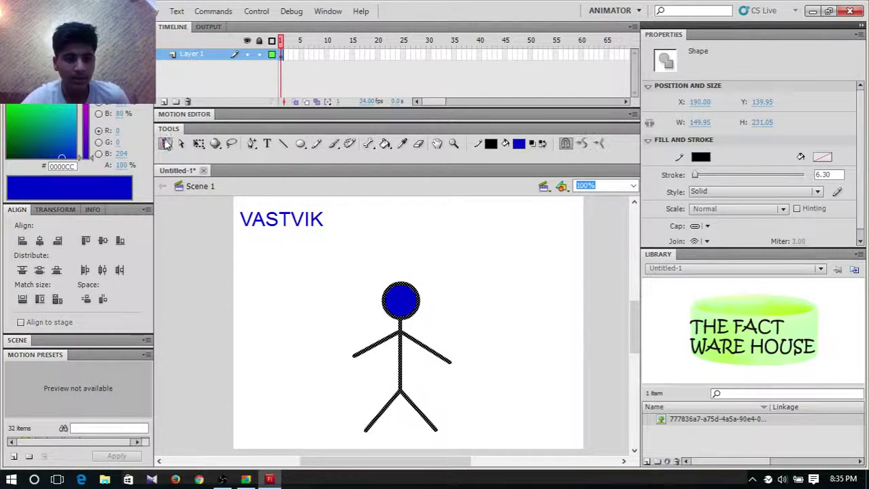
left_click(307, 335)
left_click(416, 410)
right_click(415, 413)
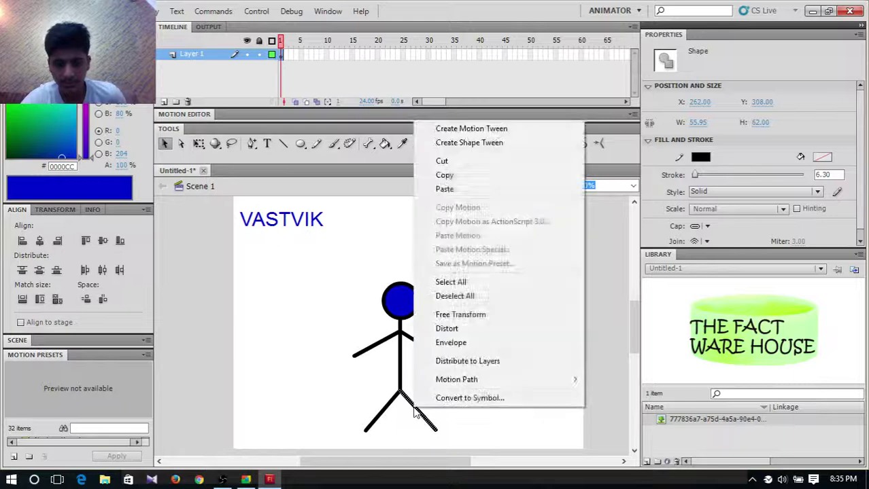
left_click(462, 398)
key("BackSpace")
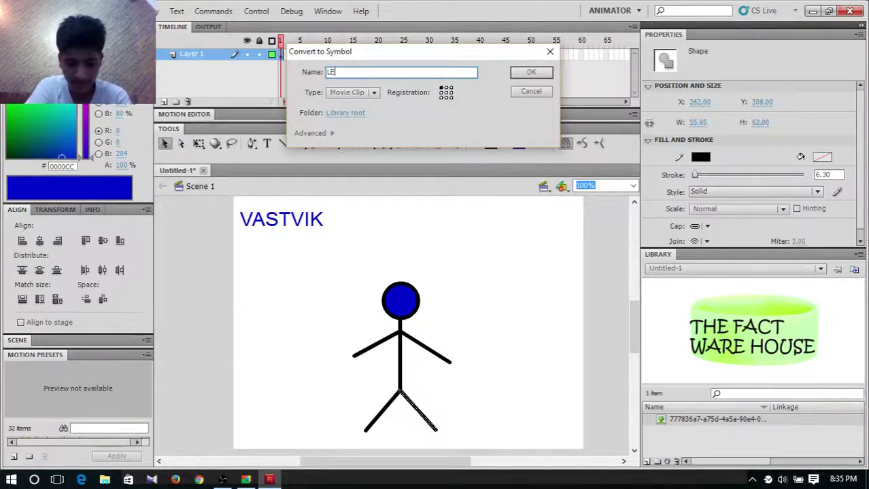
type("LEG1")
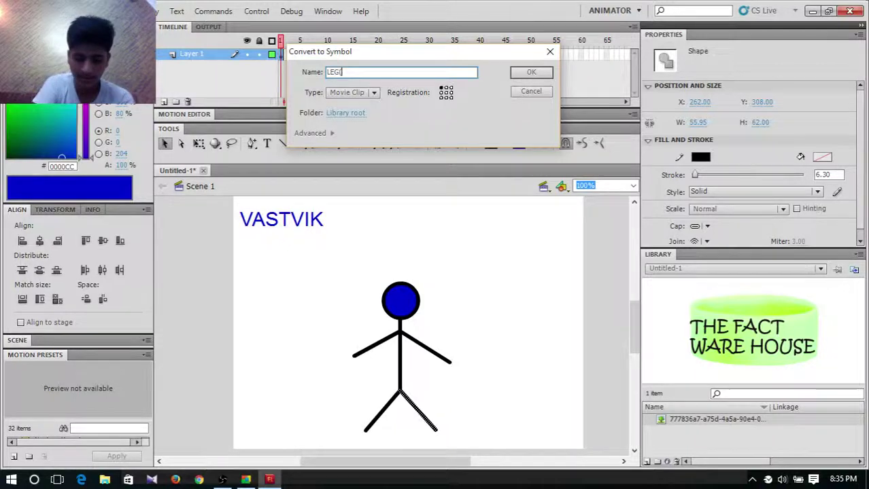
type("RIGH")
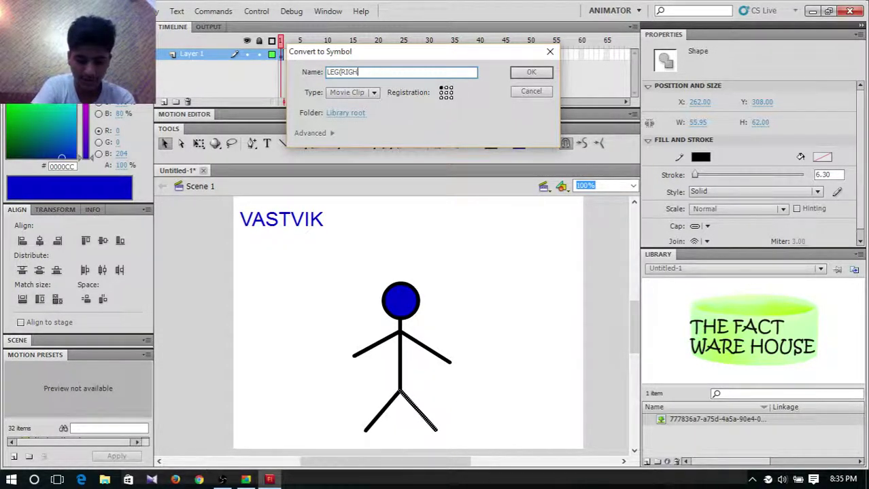
type("T)")
key("Return")
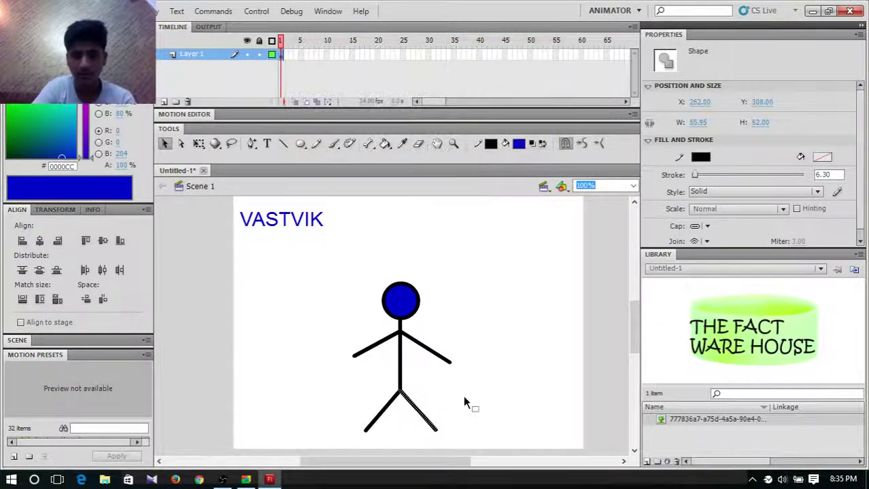
Step: Convert the stick figure's left-hand leg line to a movie clip symbol named LEG (LEFT)
right_click(379, 410)
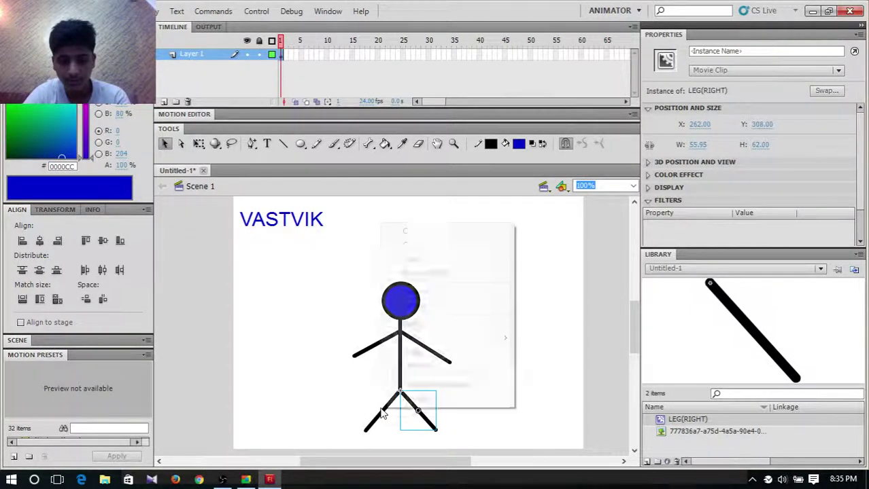
left_click(347, 400)
left_click(376, 417)
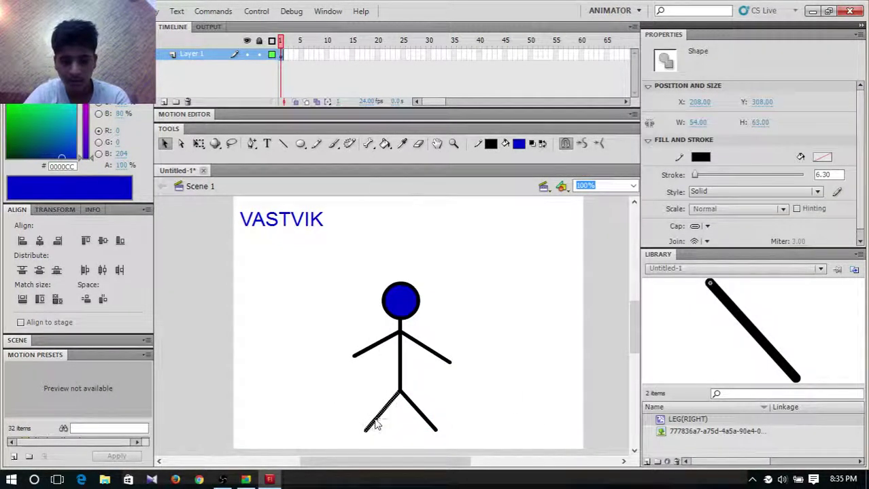
right_click(377, 422)
left_click(410, 412)
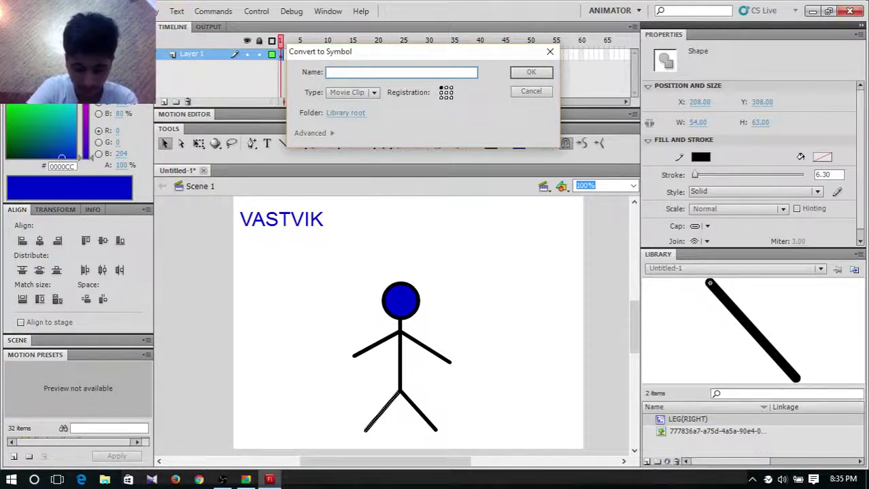
type("LEG")
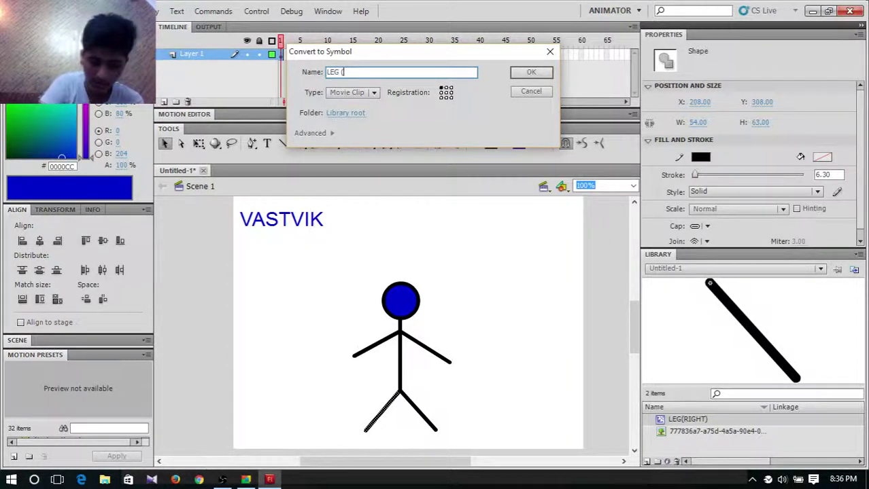
type(" (LEFT")
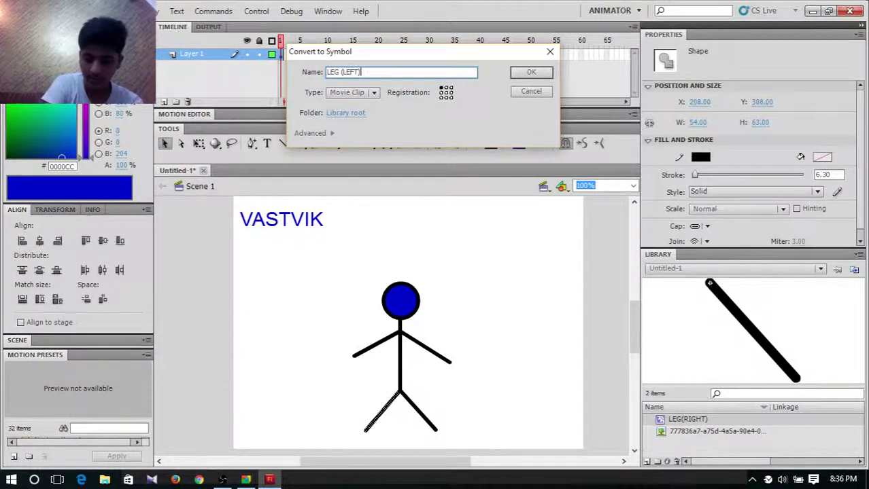
key("Return")
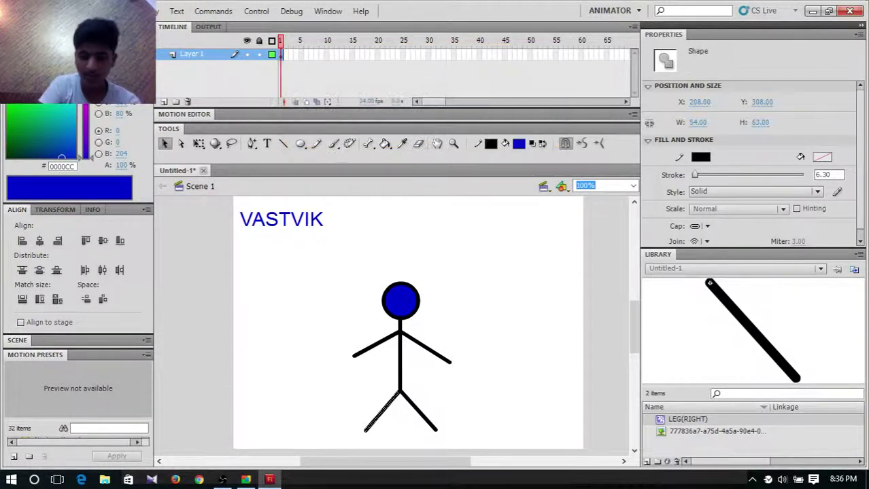
Step: Convert the vertical body line between the arms and legs to a movie clip symbol named CHEST
right_click(401, 371)
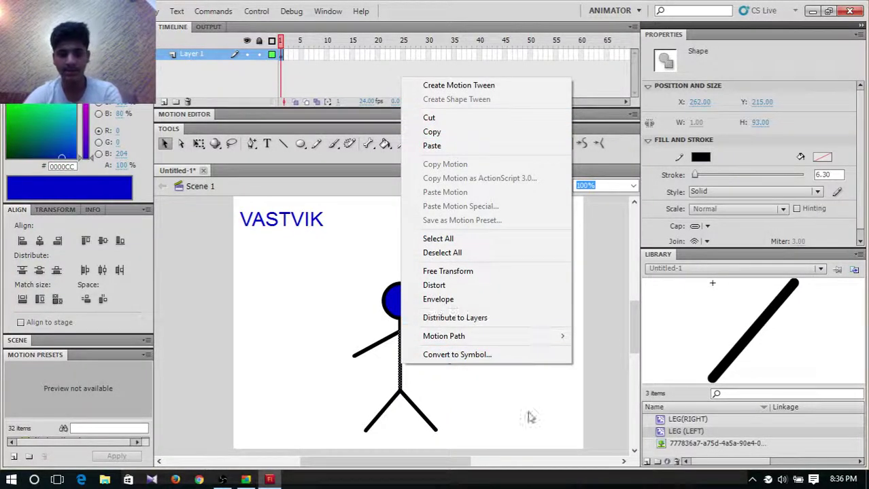
left_click(520, 355)
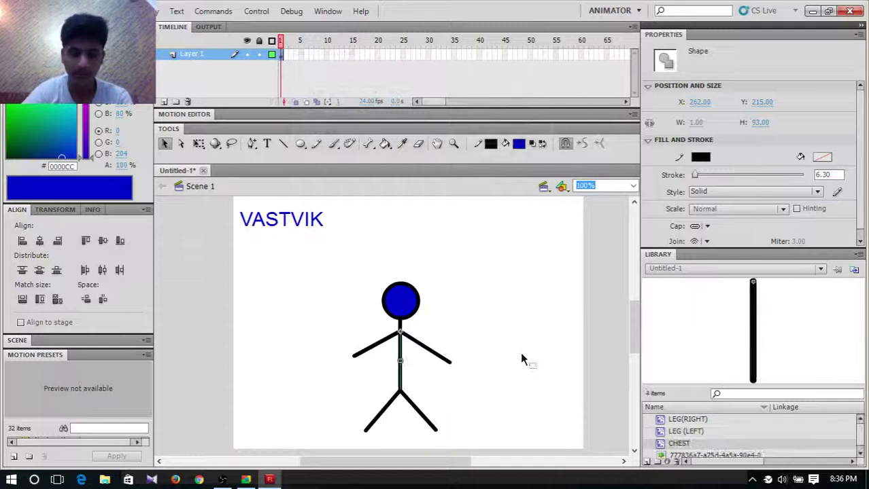
left_click(440, 358)
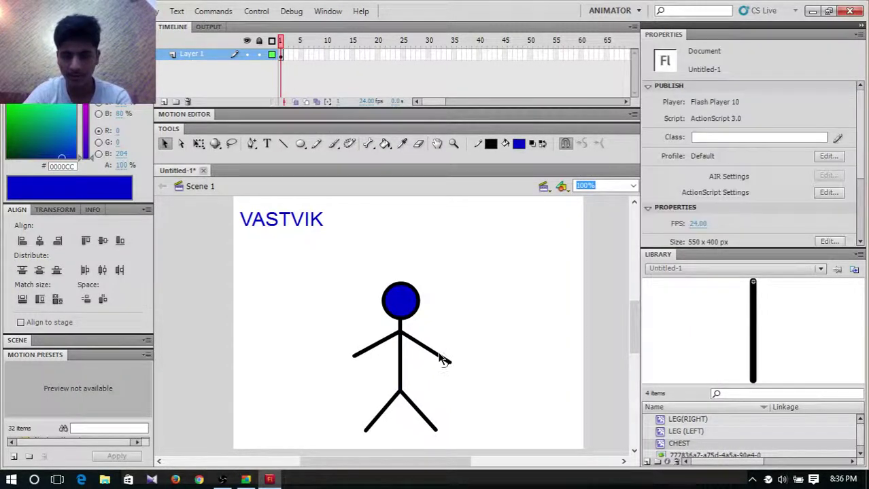
Step: Convert the stick figure's right-hand arm line to a movie clip symbol named RIGHT HAND
left_click(440, 359)
right_click(438, 361)
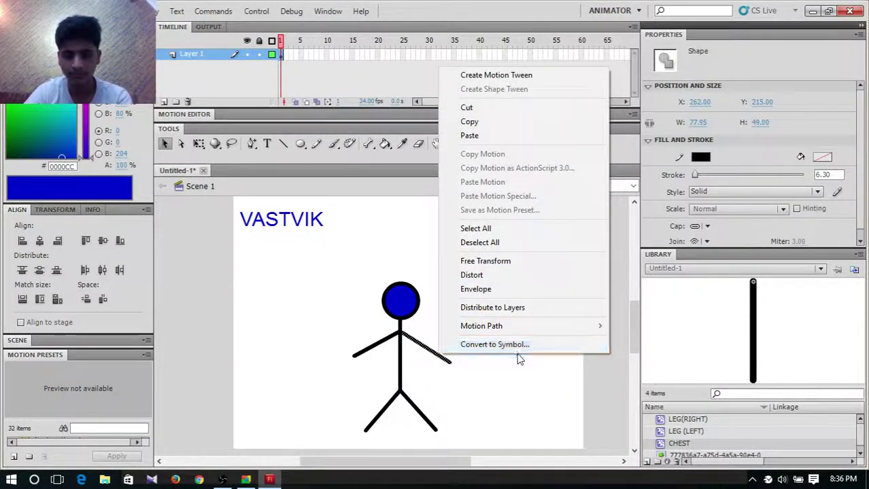
left_click(476, 345)
right_click(442, 364)
left_click(486, 352)
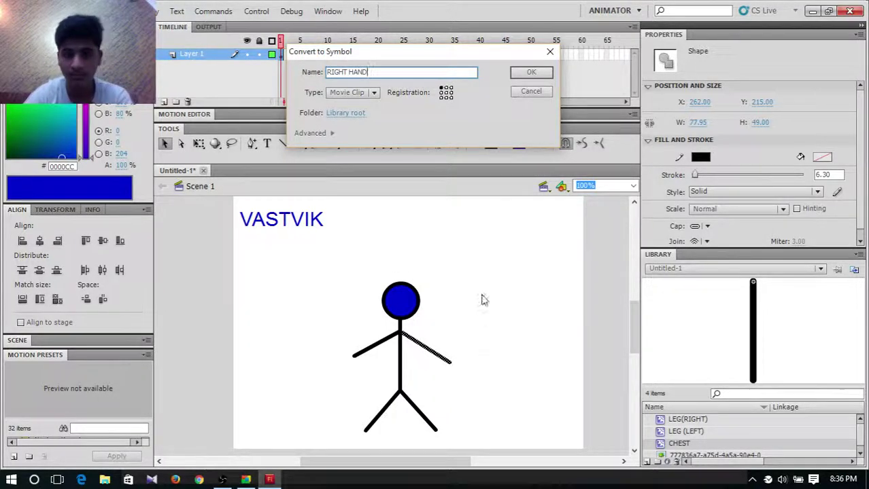
left_click(531, 72)
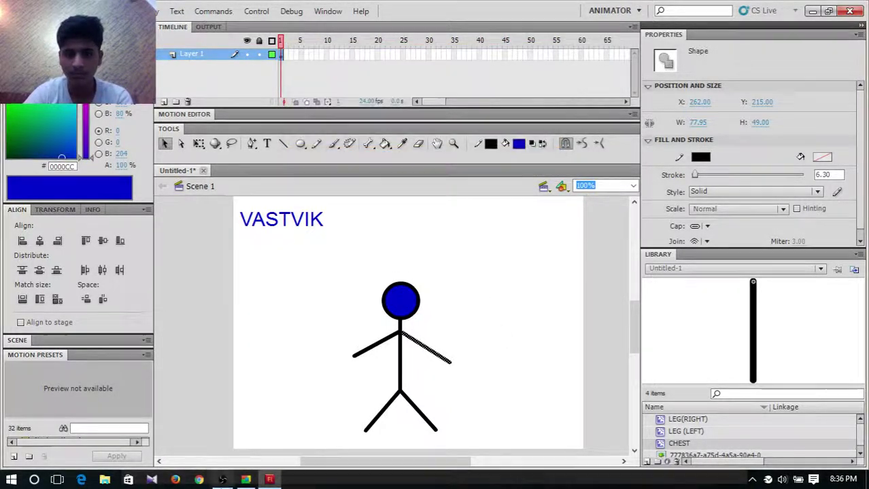
Step: Convert the stick figure's left-hand arm line to a movie clip symbol named LEFT HAND
left_click(375, 353)
right_click(372, 354)
left_click(403, 338)
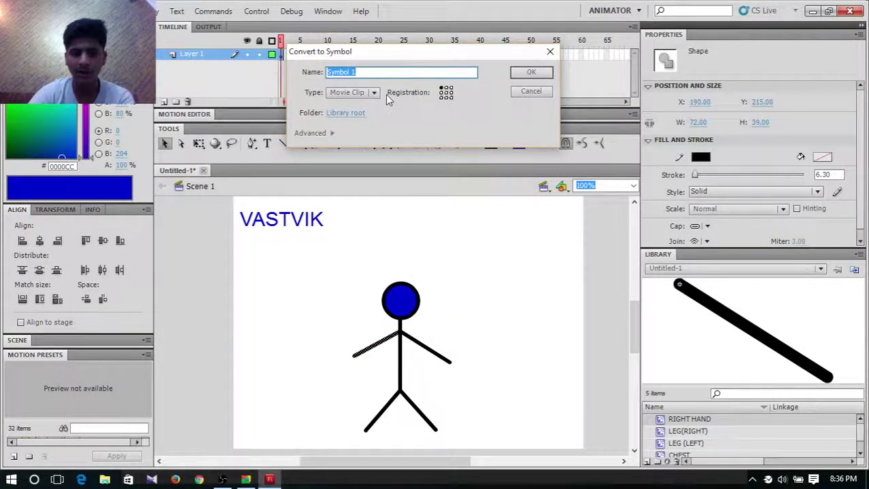
left_click(376, 93)
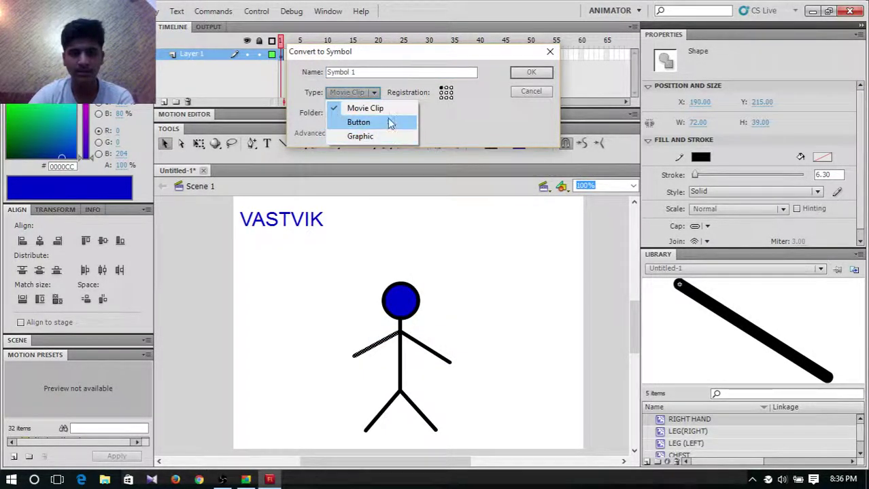
left_click(384, 109)
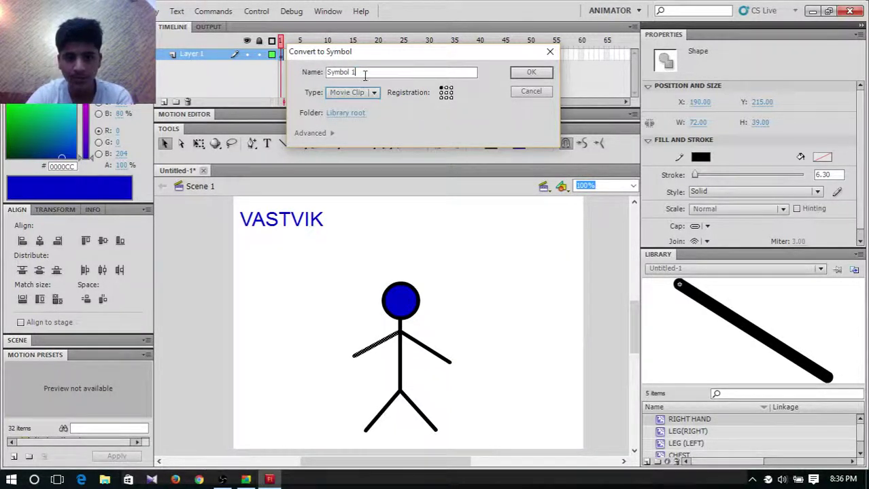
left_click(365, 75)
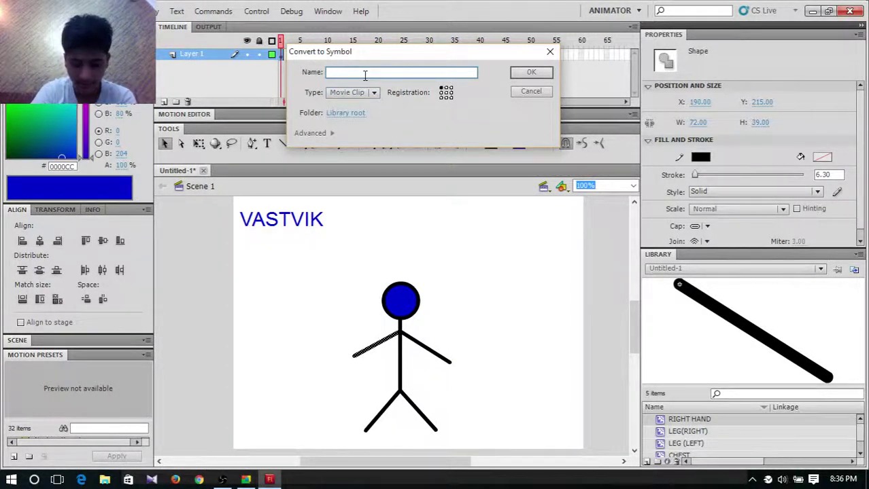
type("LEFT HA")
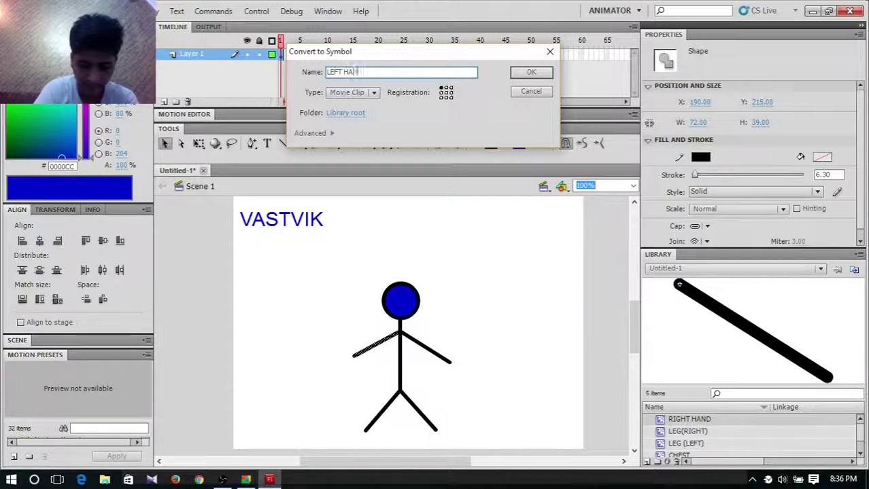
type("ND")
key("Return")
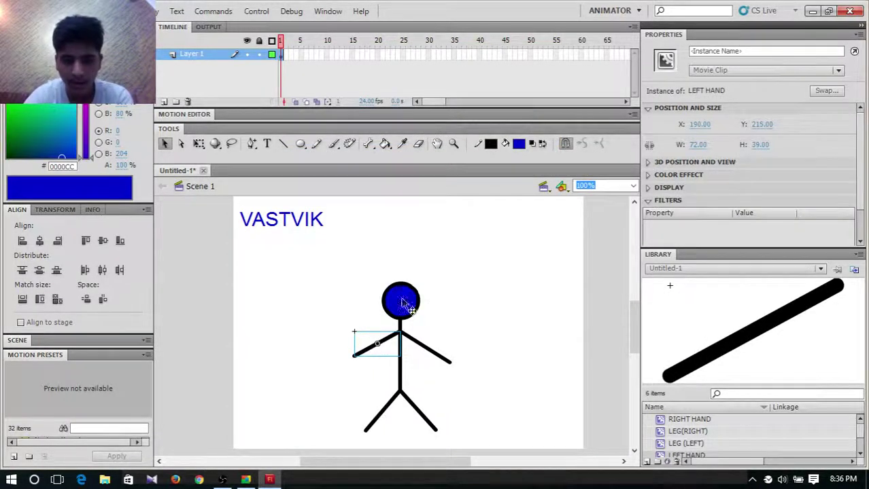
Step: Select the whole head circle with the short line stub beneath it and convert it to a movie clip symbol named HEAD
left_click(389, 282)
left_click_drag(368, 281, 349, 246)
left_click(319, 311)
left_click(340, 284)
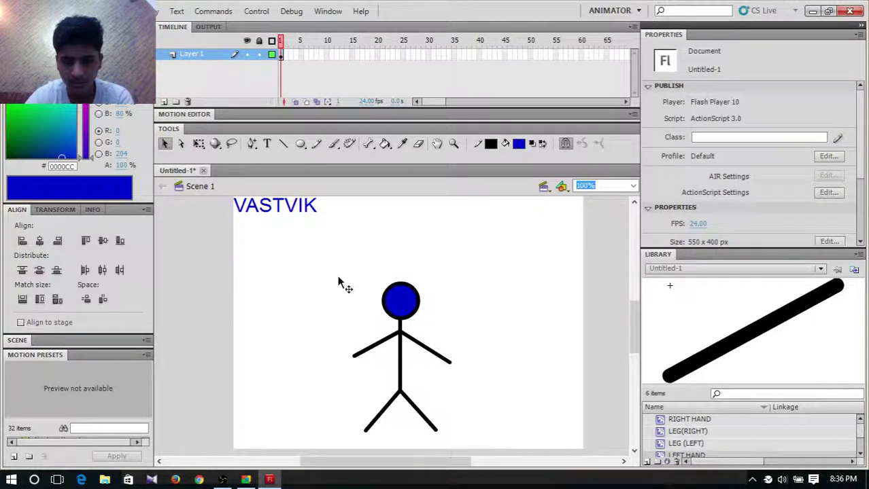
left_click_drag(339, 285, 451, 325)
left_click(343, 298)
right_click(414, 302)
left_click(432, 292)
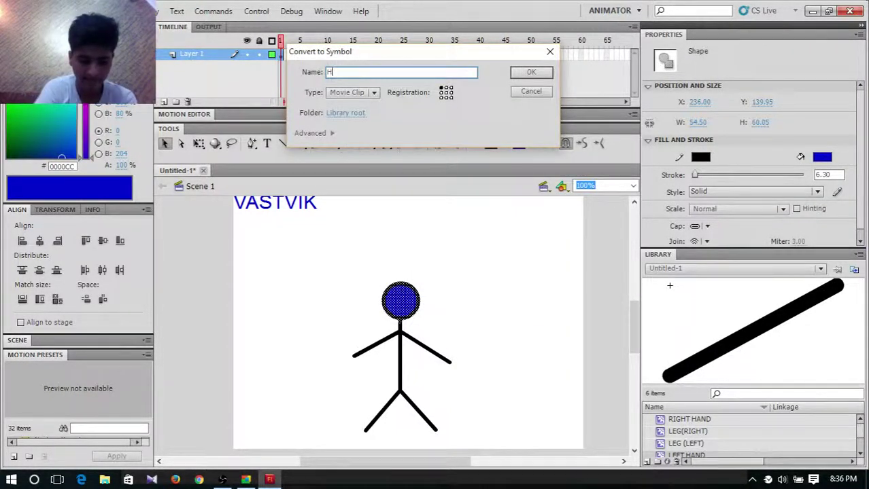
key("Return")
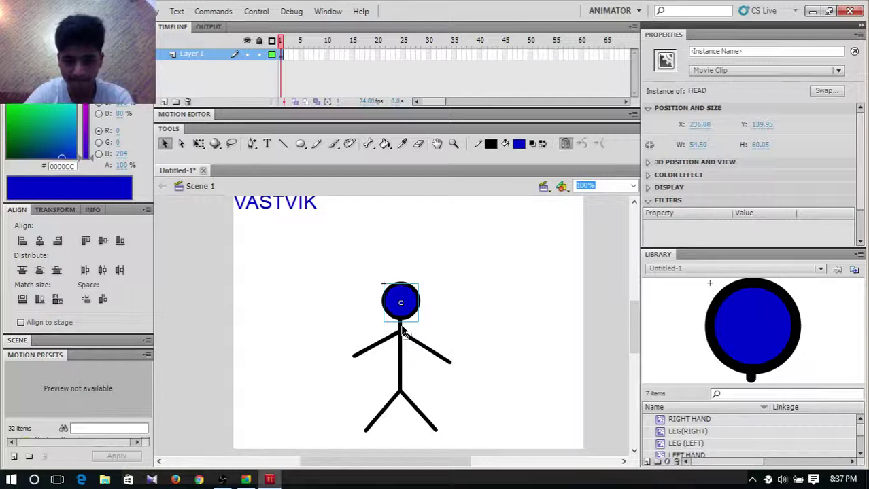
Step: Convert the short vertical line between the head and the shoulders to a movie clip symbol named NECK
left_click(401, 331)
right_click(401, 331)
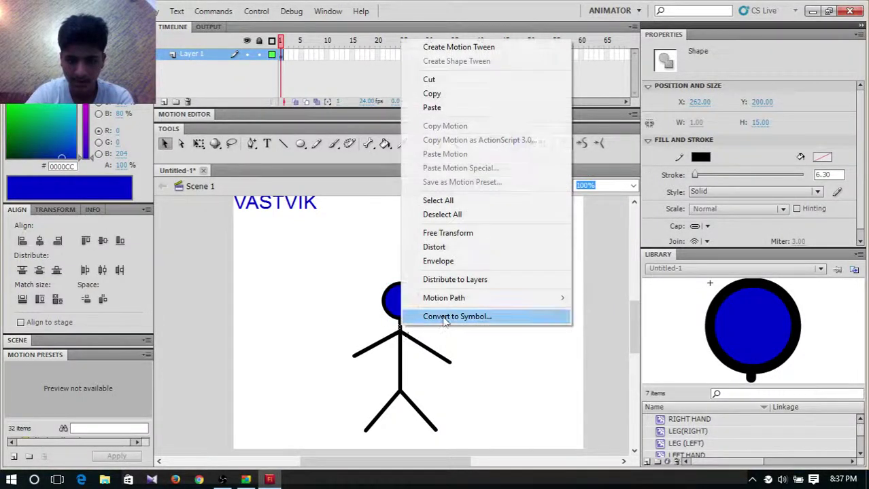
left_click(450, 316)
key("BackSpace")
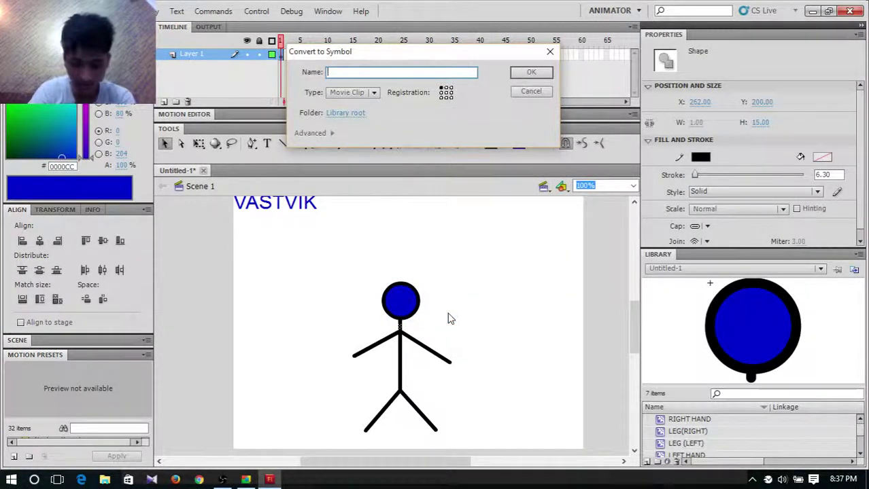
type("N")
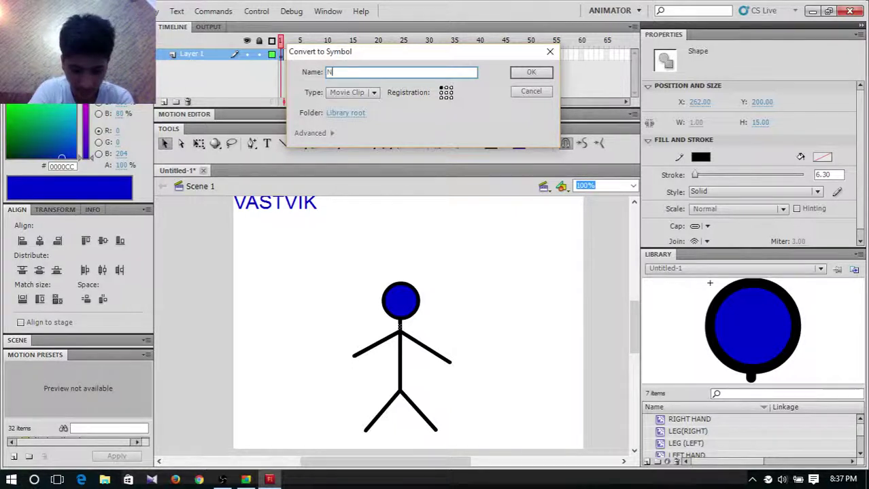
type("ECK")
key("Return")
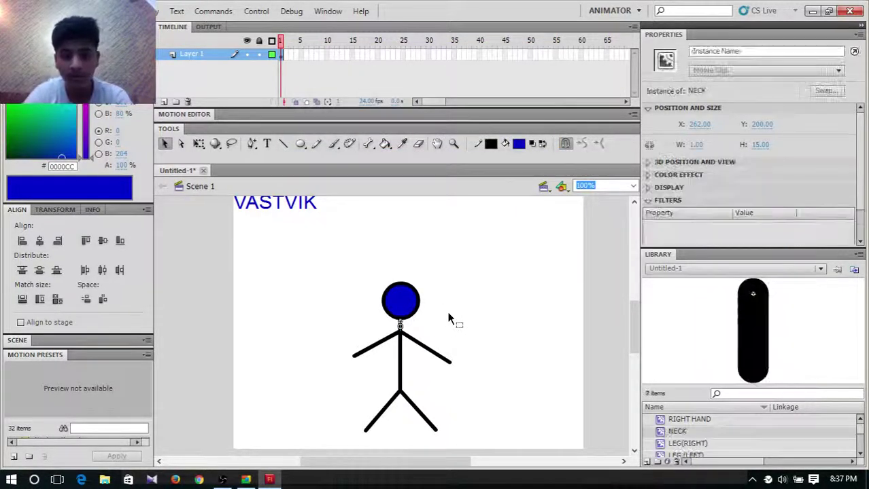
Step: Add Bone tool bones from the shoulder joint down the torso to the hips and along the left-hand leg
left_click(511, 340)
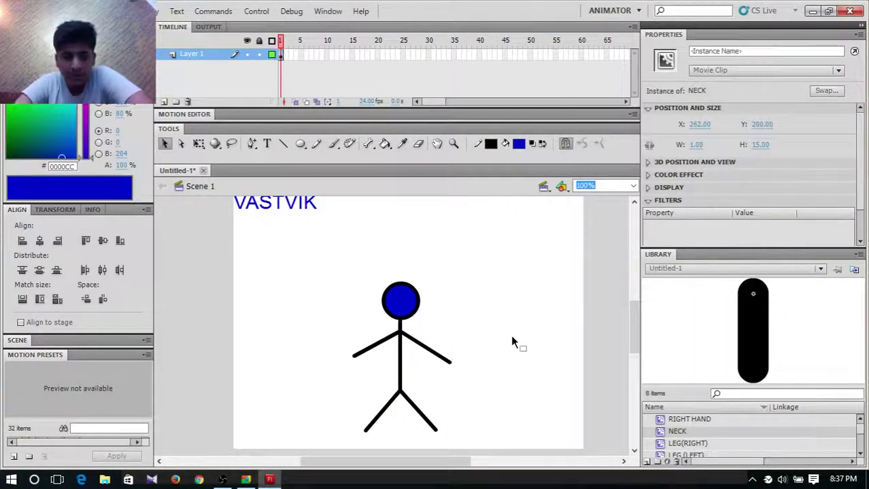
left_click(349, 144)
key("v")
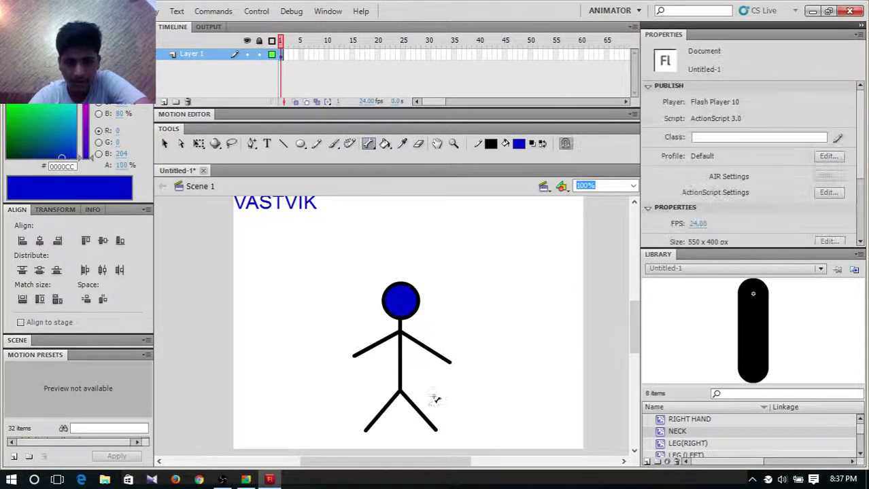
left_click_drag(403, 336, 366, 429)
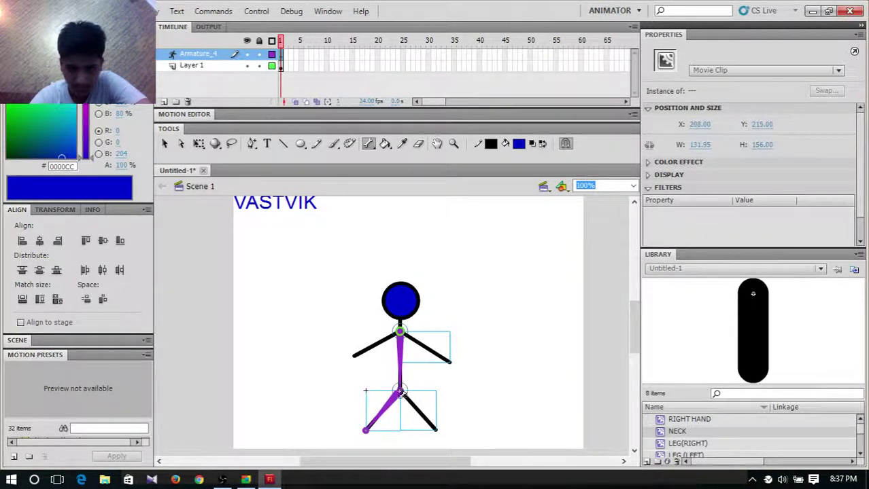
left_click_drag(401, 393, 377, 416)
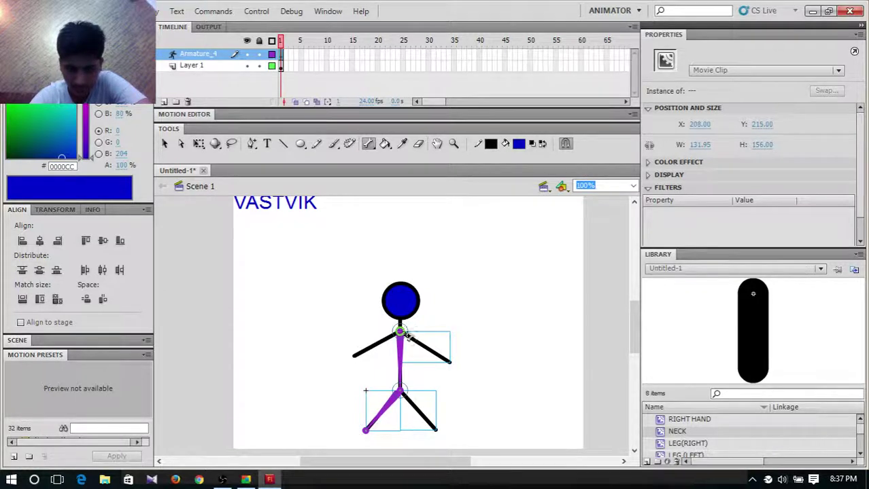
Step: Try to link a bone to the right-hand arm, and add bones from the shoulder joint to the left-hand arm's end and the head
left_click_drag(402, 334, 454, 365)
left_click_drag(401, 334, 450, 356)
left_click(402, 344)
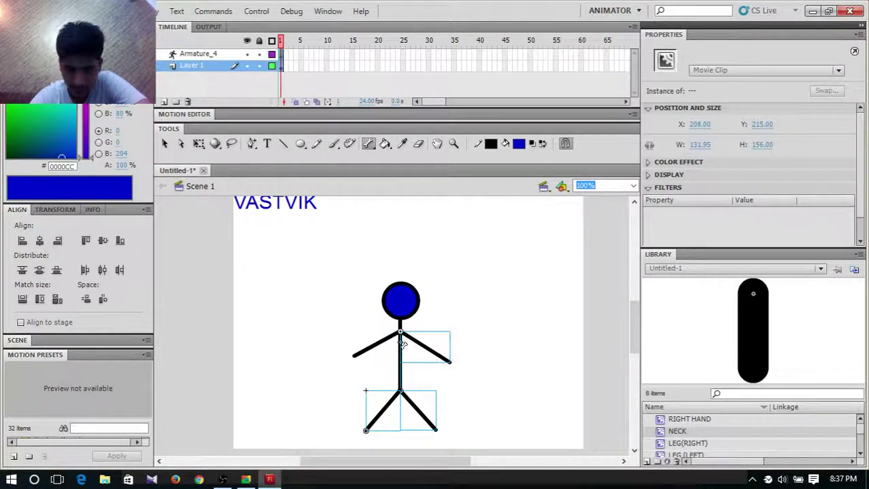
left_click_drag(401, 335, 355, 355)
left_click_drag(401, 333, 400, 302)
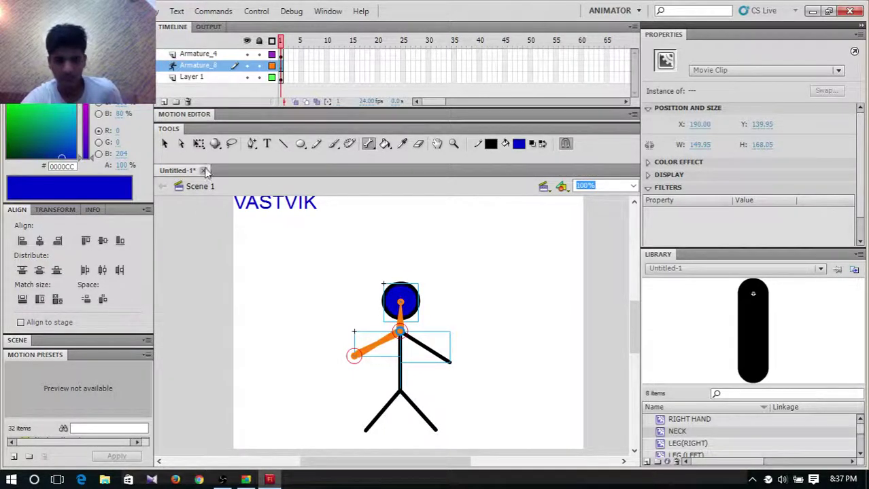
Step: Try to pose the stick figure's armature by moving its head
left_click(164, 143)
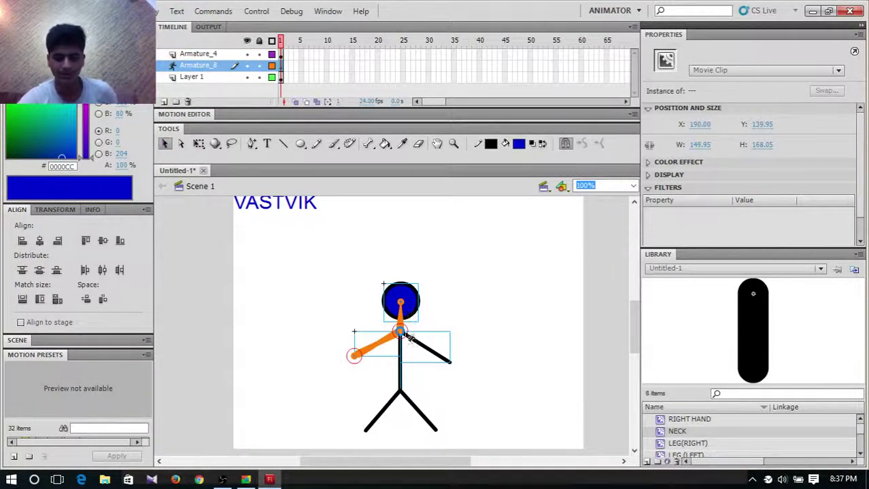
left_click(408, 398)
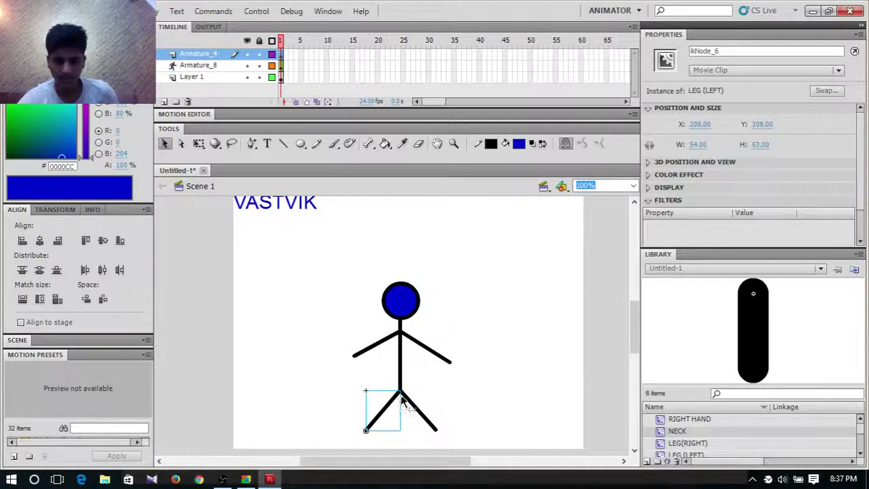
left_click(414, 404)
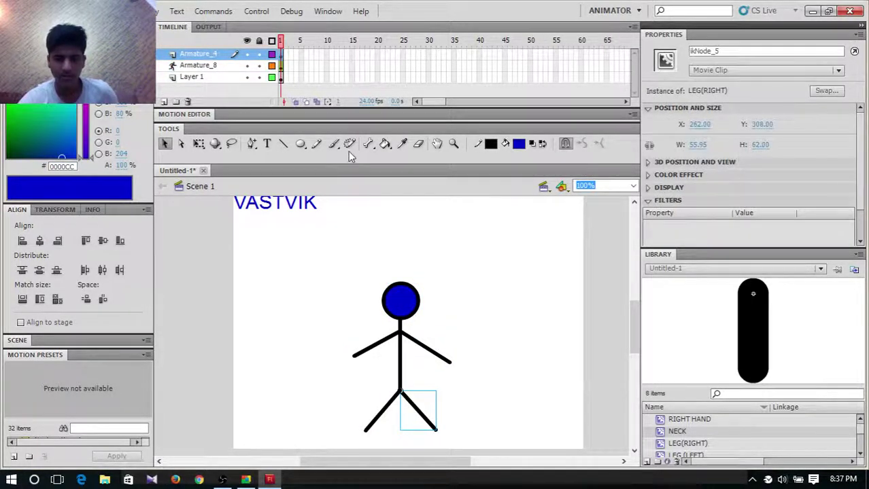
left_click(411, 310)
mouse_move(411, 310)
left_mouse_down()
mouse_move(369, 294)
mouse_move(415, 302)
left_mouse_up()
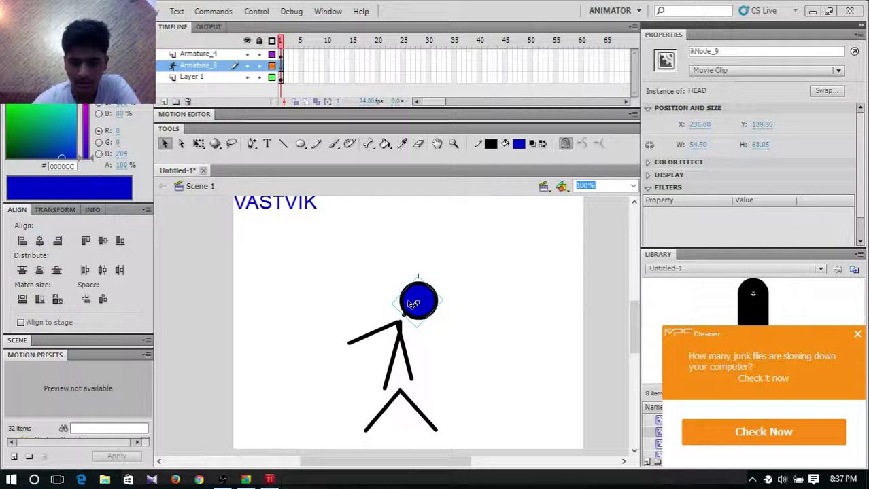
Step: Dismiss the MPC Cleaner pop-up and undo the head pose changes
left_click(468, 353)
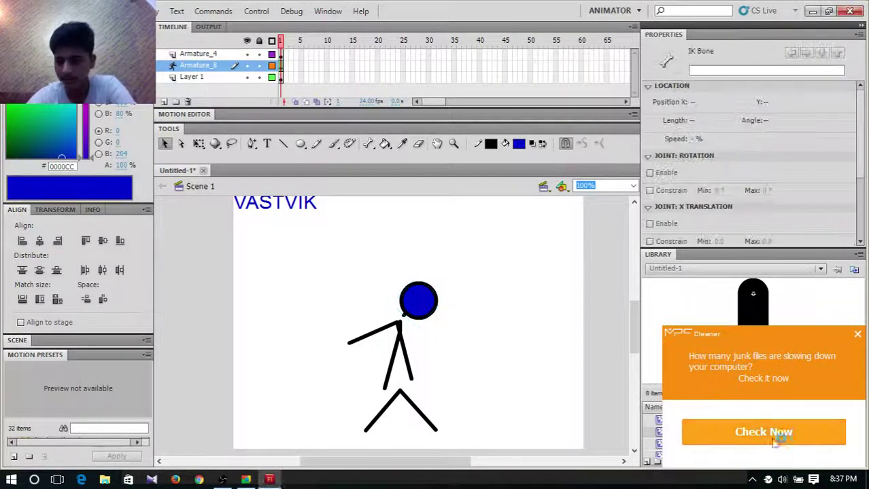
left_click(858, 335)
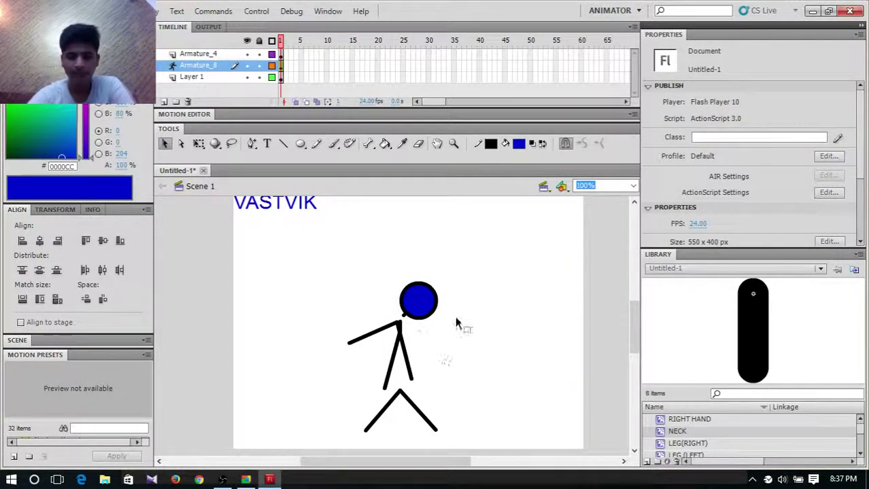
key("ctrl+z")
key("ctrl+z")
key("ctrl+z")
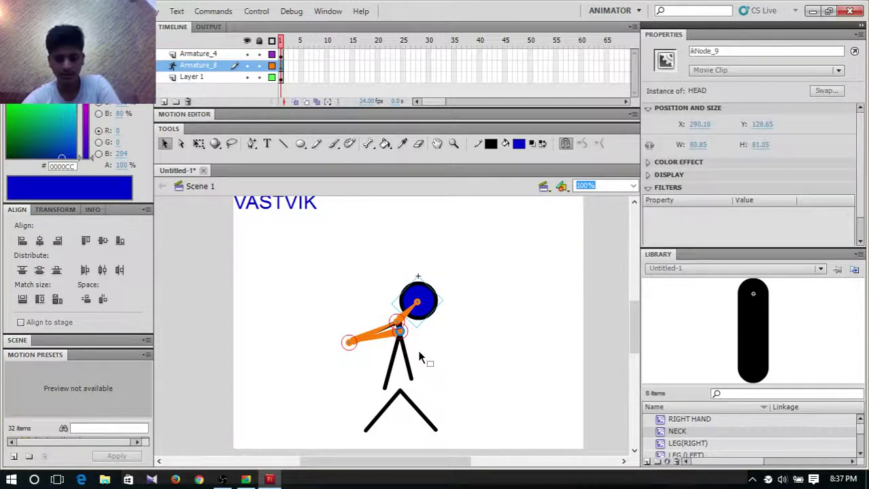
Step: Extend the head and arm armature with a bone from the shoulder joint to the hips, and link both legs to it
left_click(368, 143)
left_click_drag(354, 356, 403, 380)
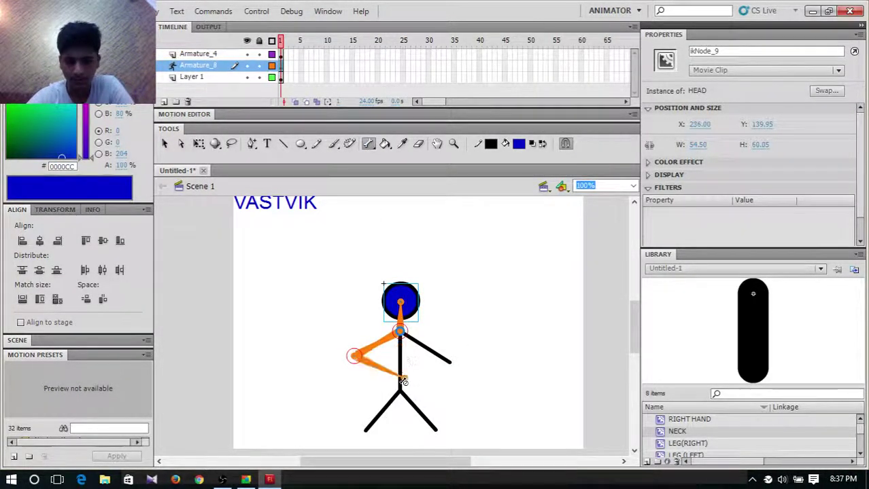
left_click_drag(399, 332, 367, 431)
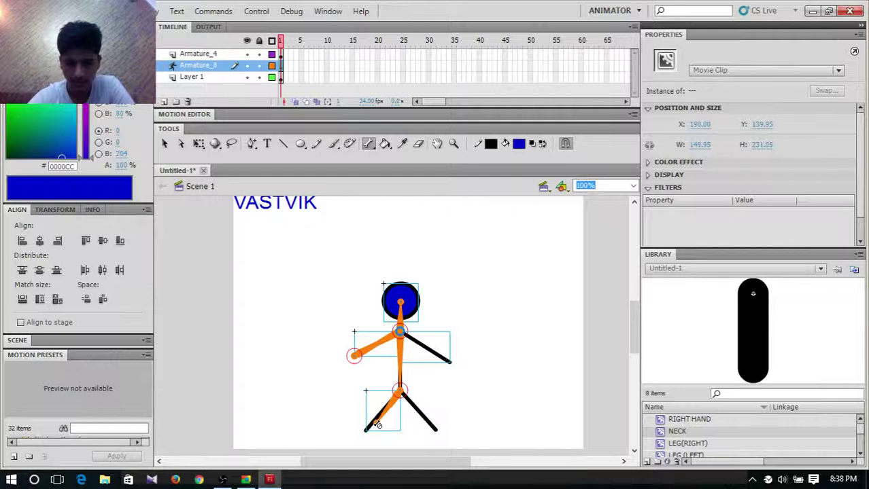
left_click_drag(400, 392, 438, 435)
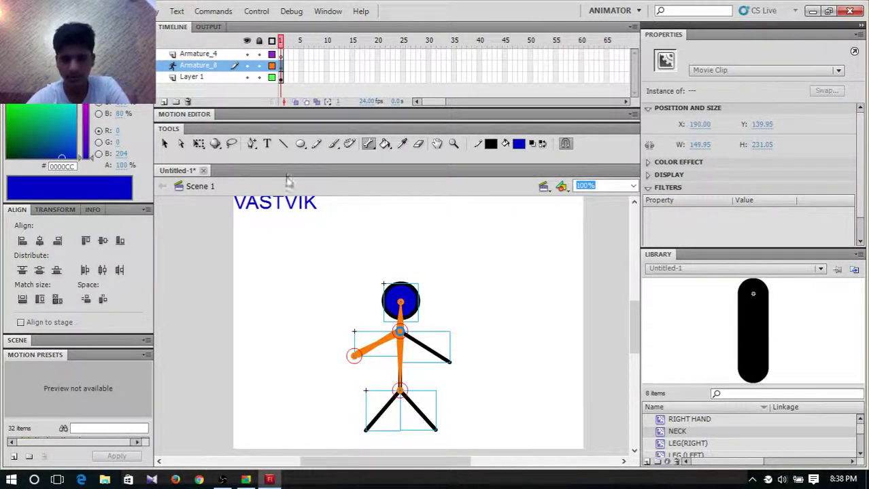
Step: Try to move the armature at the hip joint and undo the change
left_click(164, 143)
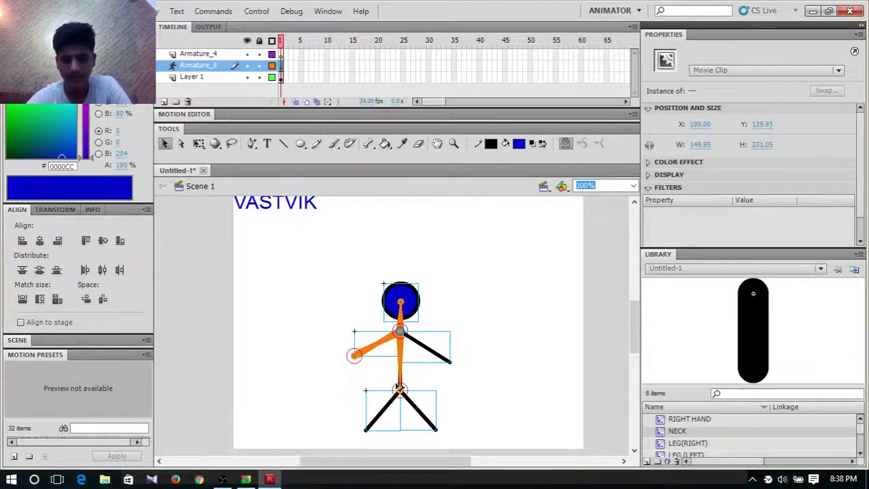
left_click_drag(406, 392, 407, 393)
key("ctrl+z")
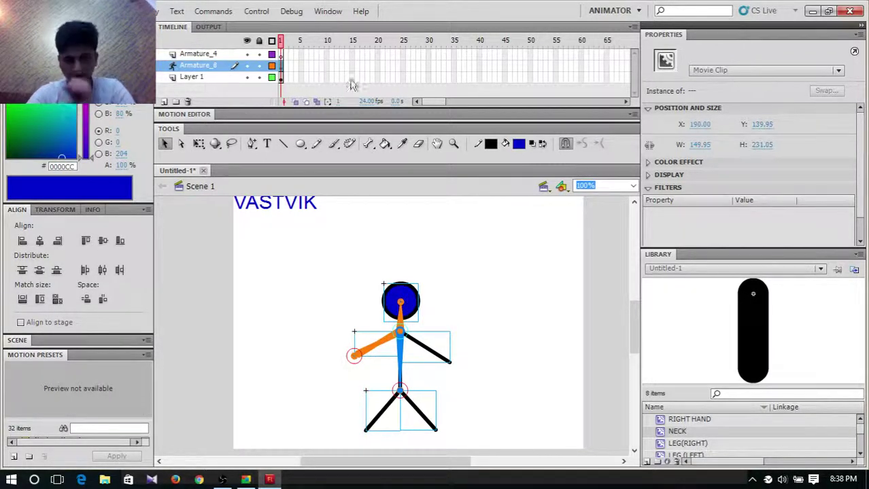
Step: Try to place a Fire Animation on the Armature_8 layer with the Deco tool
left_click(349, 144)
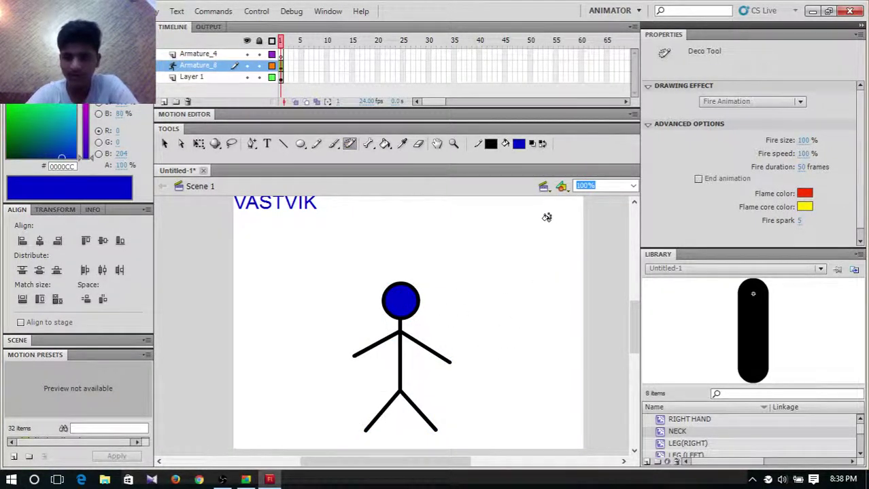
left_click(514, 227)
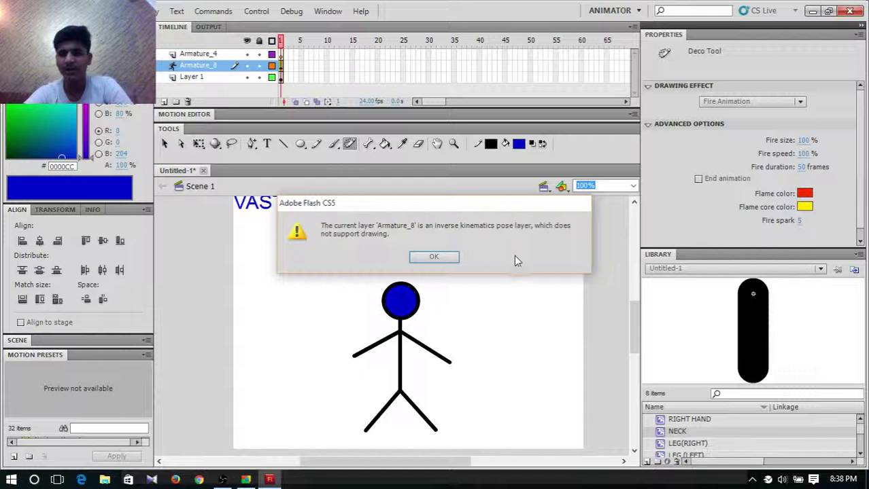
left_click(444, 259)
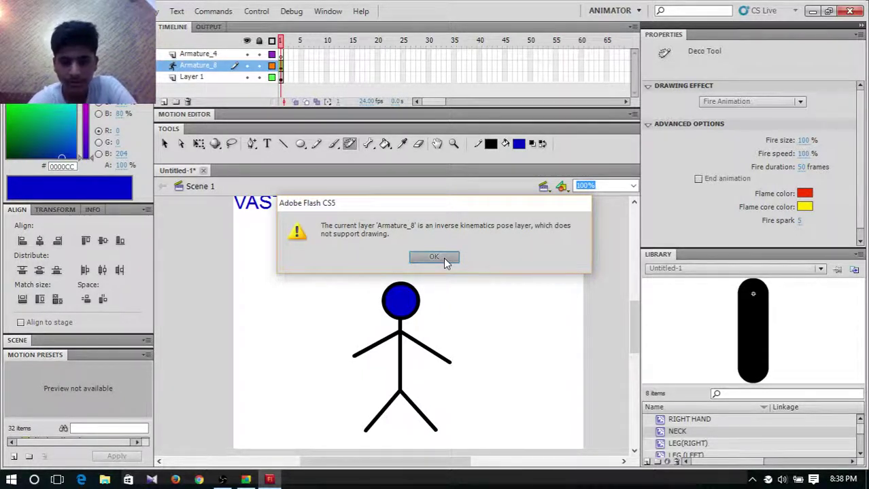
Step: Lock both armature layers and paint a 50-frame Fire Animation around the stick figure on Layer 1 with the Deco tool
key("v")
left_click(194, 77)
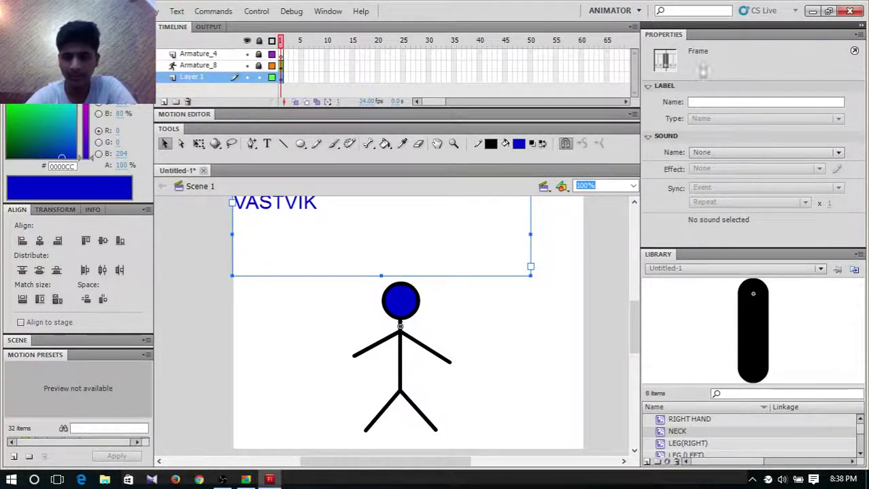
left_click(349, 143)
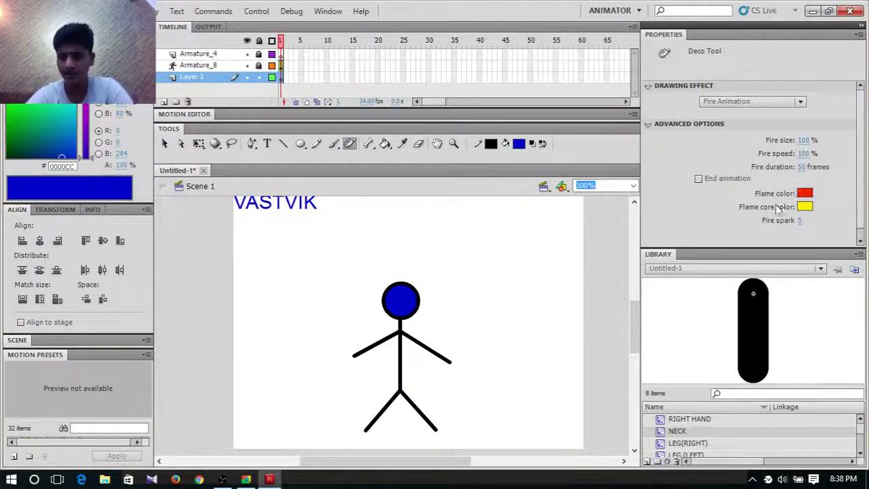
mouse_move(450, 321)
left_mouse_down()
mouse_move(482, 318)
mouse_move(509, 301)
mouse_move(507, 268)
mouse_move(461, 221)
mouse_move(376, 211)
mouse_move(264, 234)
mouse_move(248, 273)
mouse_move(271, 330)
mouse_move(365, 350)
mouse_move(519, 416)
mouse_move(392, 425)
mouse_move(339, 417)
mouse_move(313, 398)
mouse_move(307, 378)
mouse_move(384, 301)
mouse_move(395, 280)
mouse_move(391, 249)
mouse_move(349, 214)
mouse_move(284, 219)
mouse_move(286, 238)
mouse_move(331, 263)
mouse_move(450, 237)
mouse_move(499, 241)
mouse_move(524, 273)
mouse_move(531, 311)
mouse_move(511, 316)
mouse_move(454, 295)
mouse_move(329, 305)
mouse_move(311, 342)
mouse_move(352, 356)
mouse_move(513, 319)
mouse_move(540, 346)
mouse_move(521, 380)
mouse_move(467, 391)
mouse_move(372, 365)
left_mouse_up()
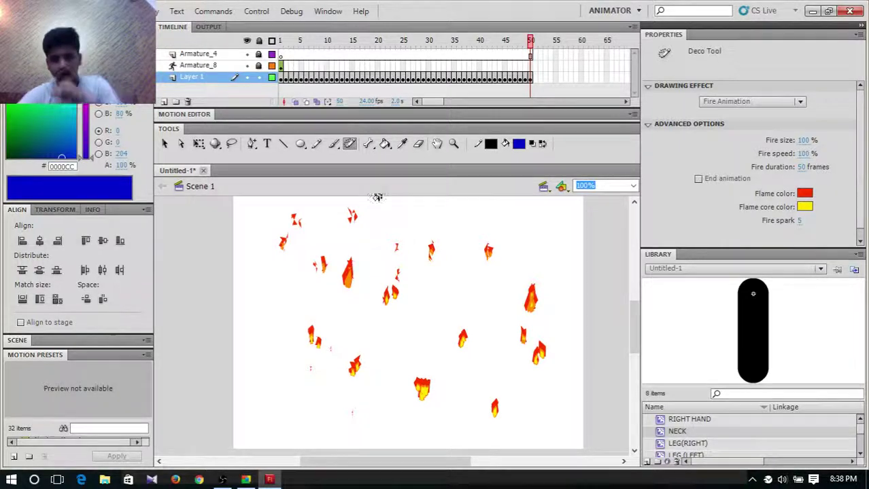
Step: Extend the Armature_8 layer to frame 50 so the stick figure spans the whole fire animation
left_click(284, 66)
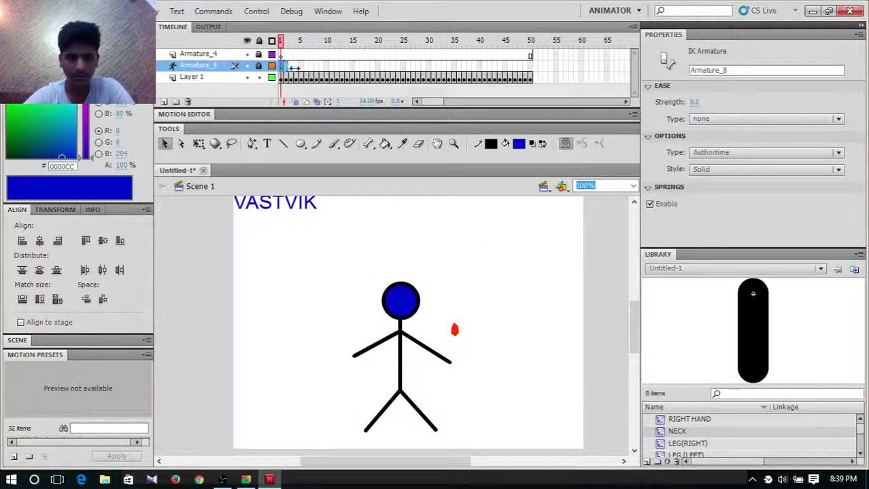
left_click_drag(295, 68, 534, 73)
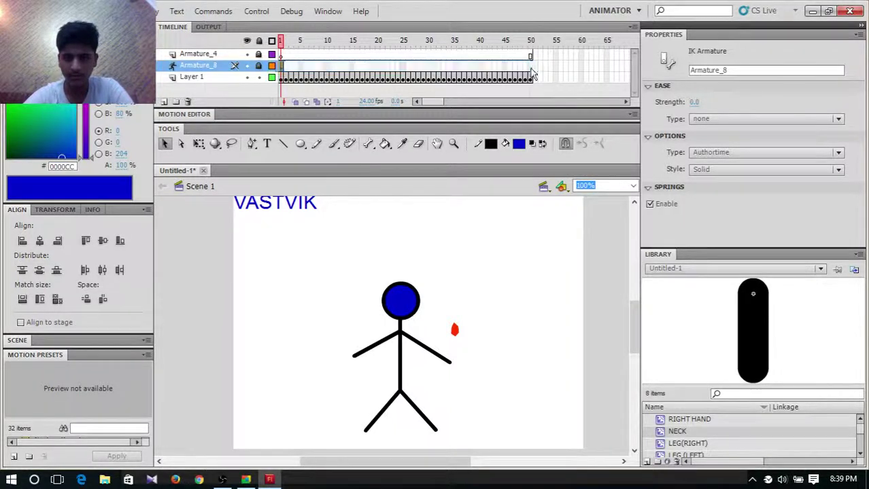
left_click(533, 68)
left_click(563, 249)
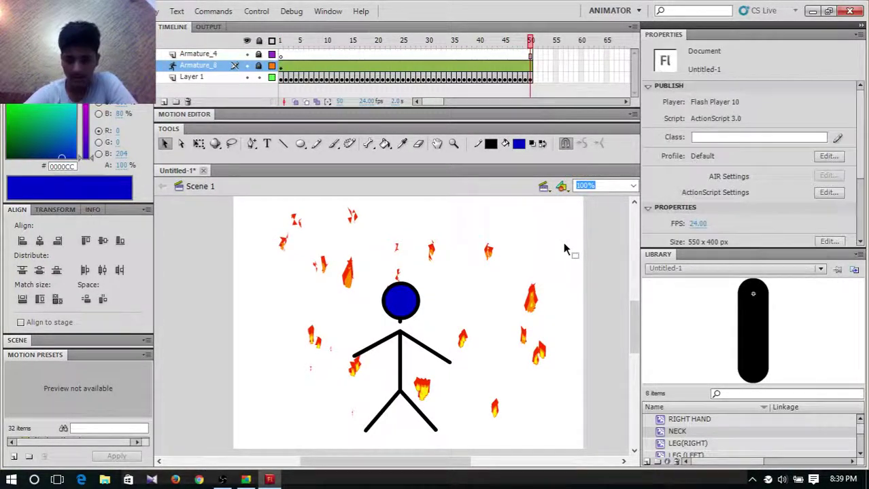
Step: Test the movie, view the fire animation in a maximized preview window and close the preview
key("ctrl+Return")
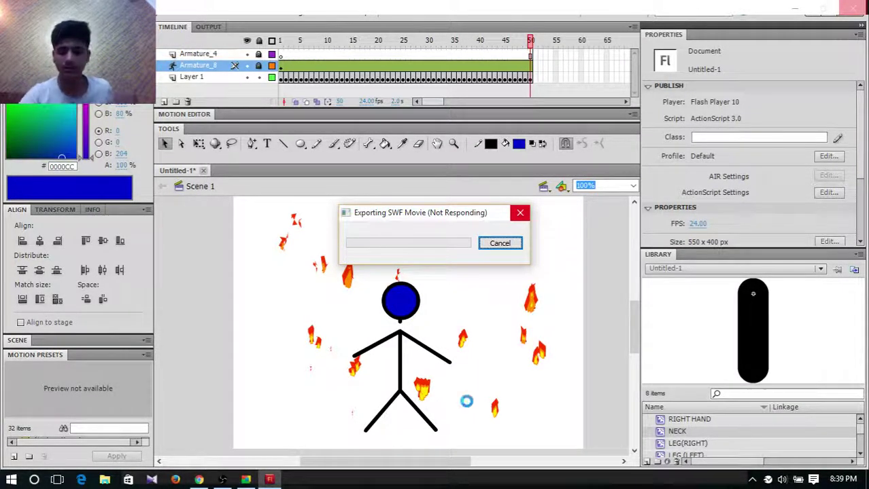
mouse_move(247, 484)
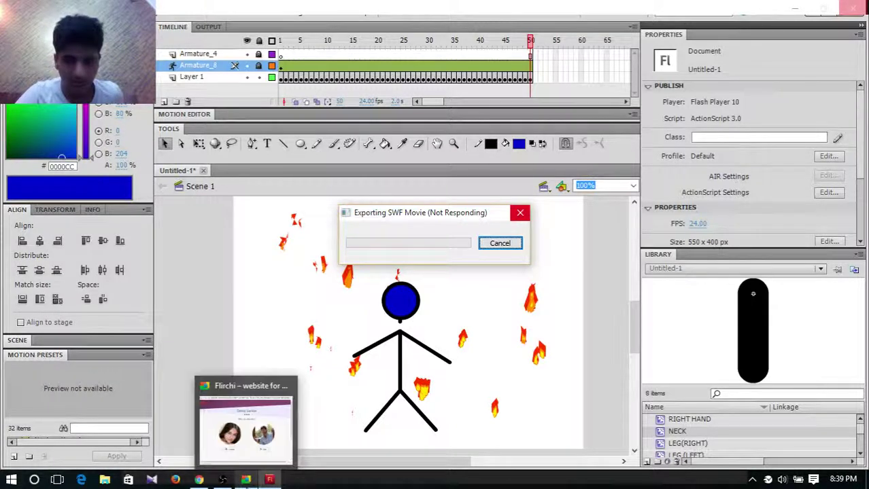
left_click(284, 386)
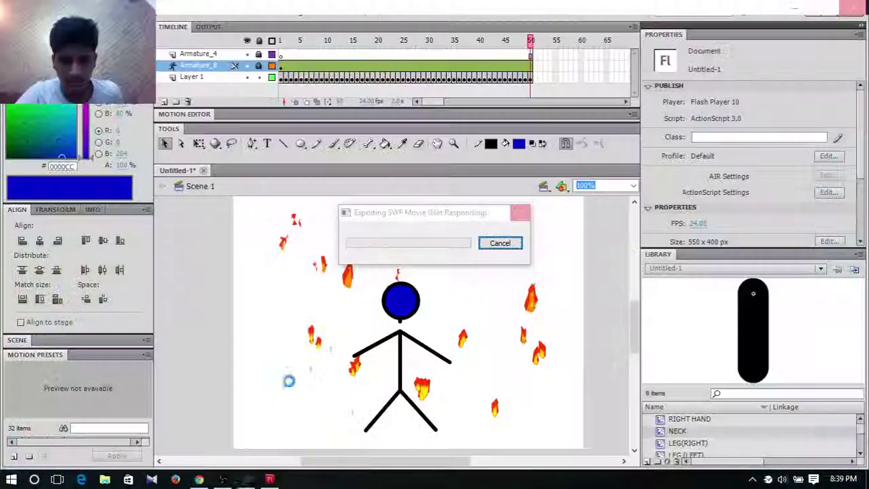
mouse_move(222, 480)
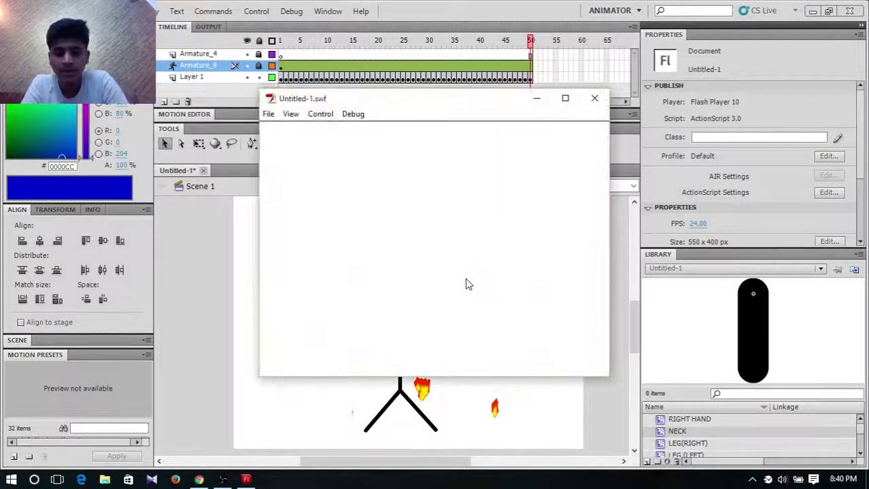
left_click(564, 99)
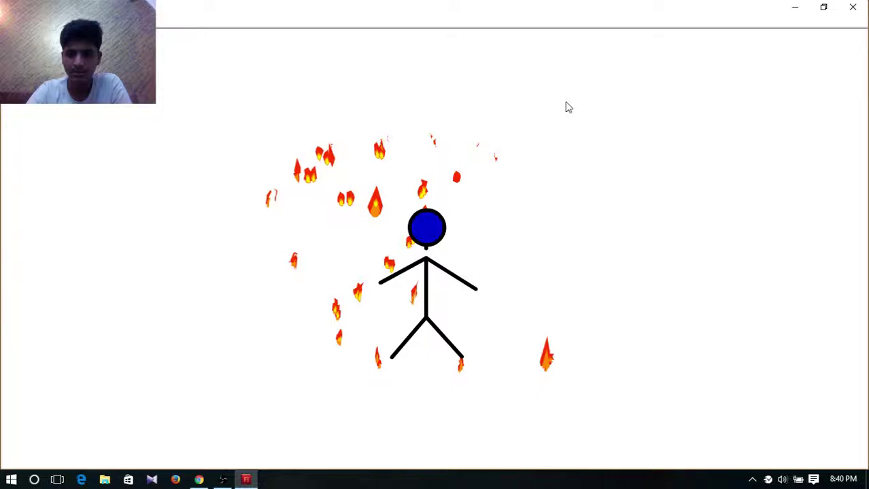
key("ctrl+w")
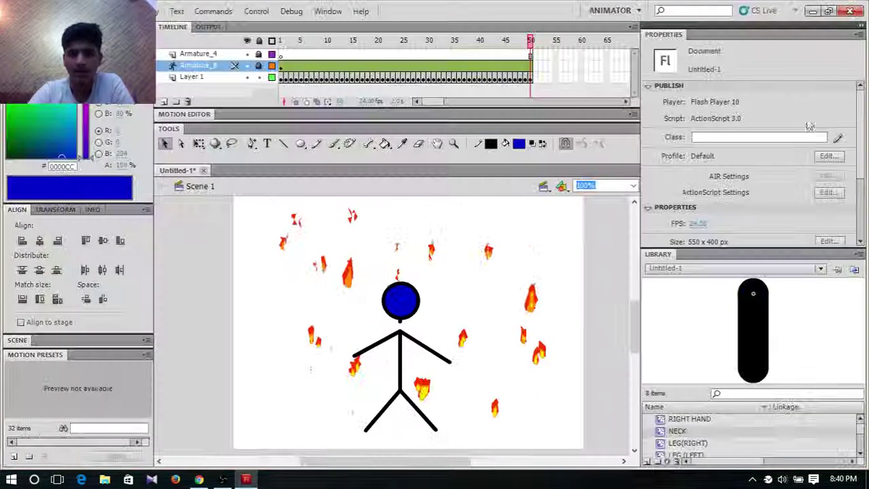